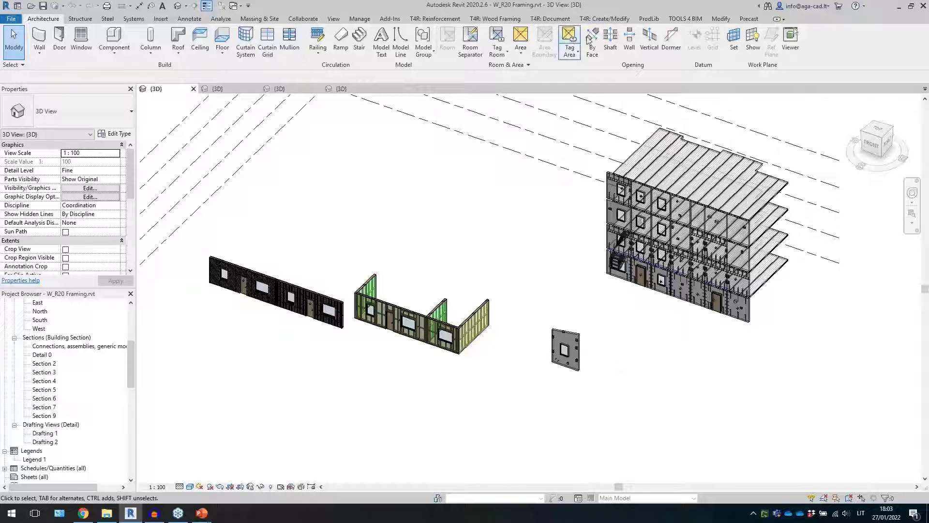
Show the TOOLS 4 BIM dock and open its Cut Opening tool set
{"action": "left_click", "coordinate": [685, 18]}
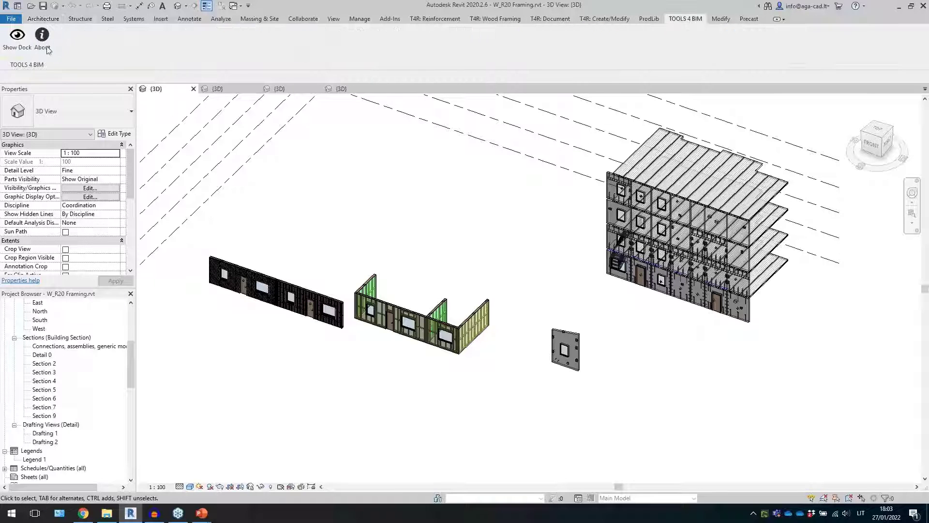
{"action": "left_click", "coordinate": [16, 36]}
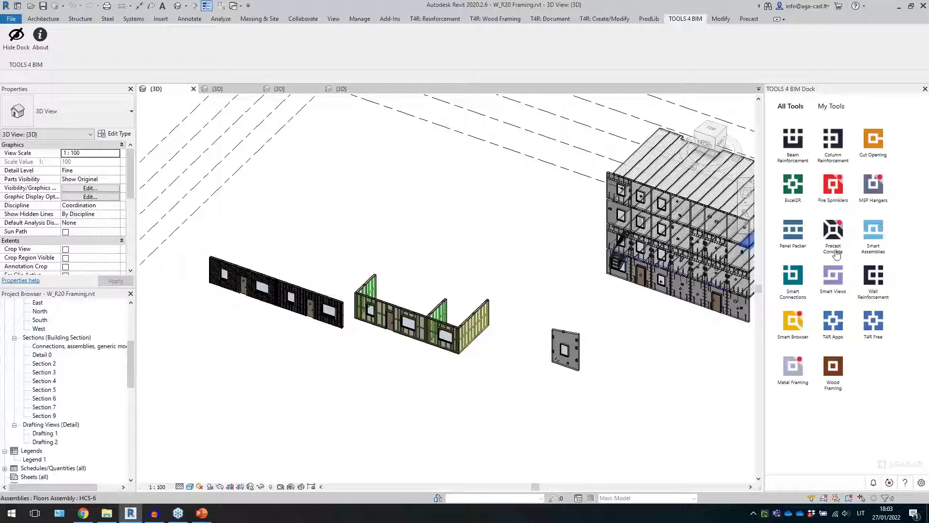
{"action": "left_click", "coordinate": [874, 154]}
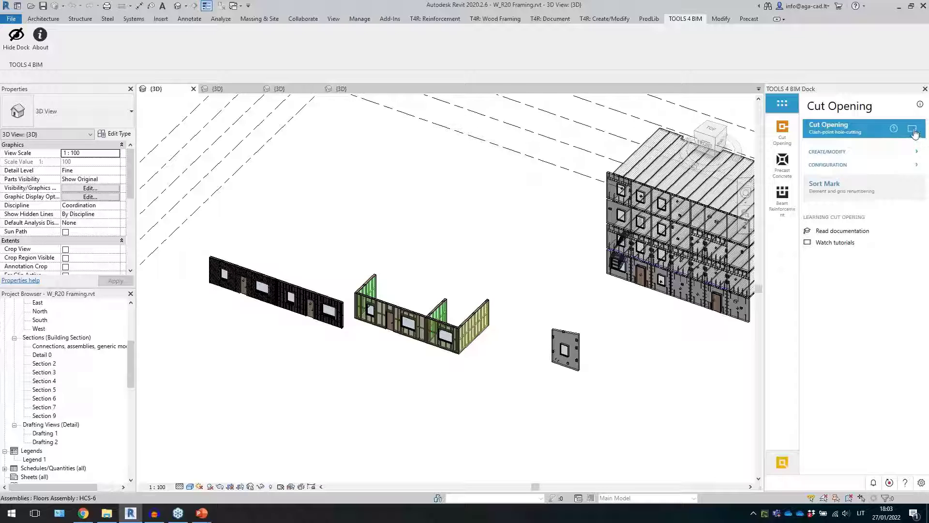
Detach the Smart Views documentation tools and float them over the 3D view
{"action": "left_click", "coordinate": [586, 19]}
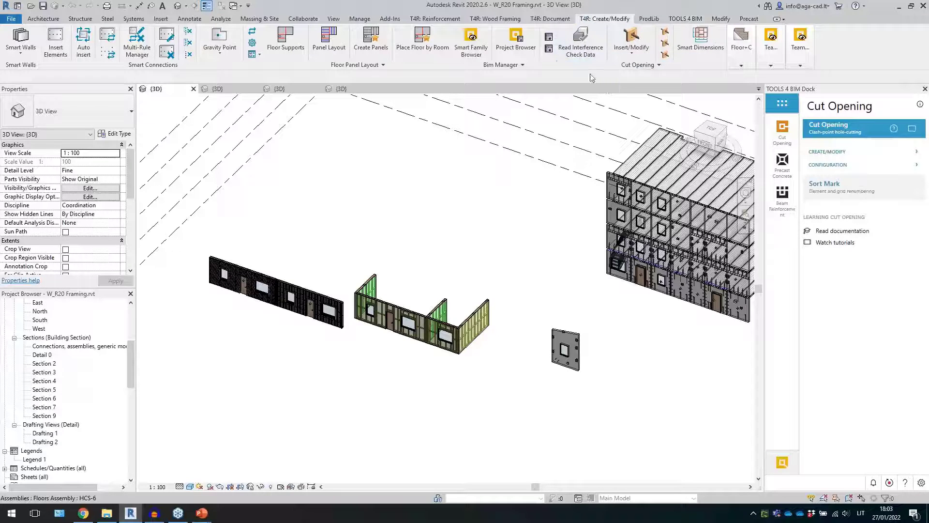
{"action": "left_click", "coordinate": [550, 20]}
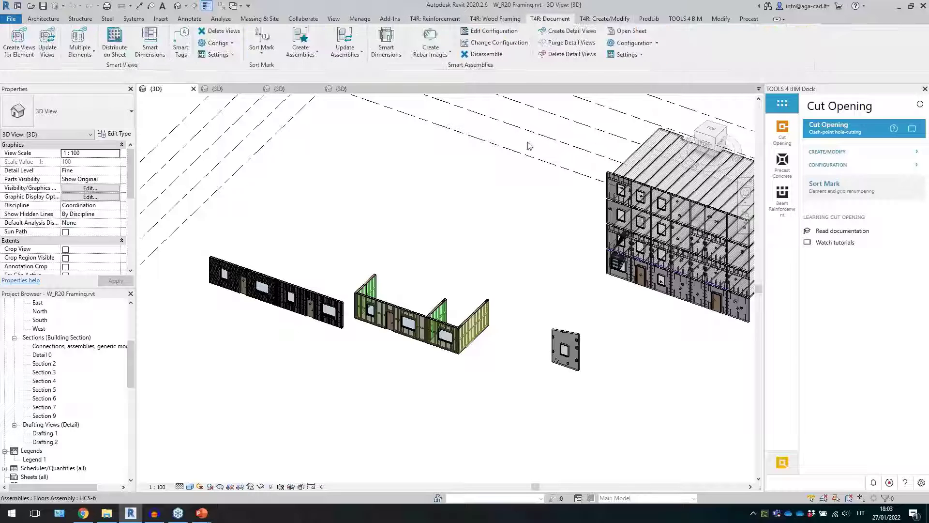
{"action": "left_click_drag", "start_coordinate": [111, 68], "coordinate": [319, 150]}
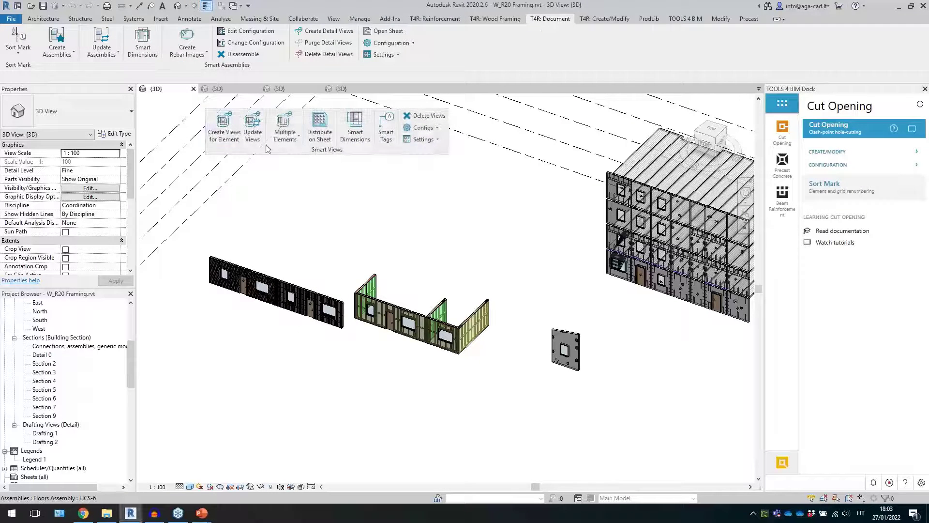
Examine the framed walls in the 3D view, checking which elements belong to the W-12 structural framing assembly
{"action": "middle_click_drag", "start_coordinate": [348, 227], "coordinate": [338, 227]}
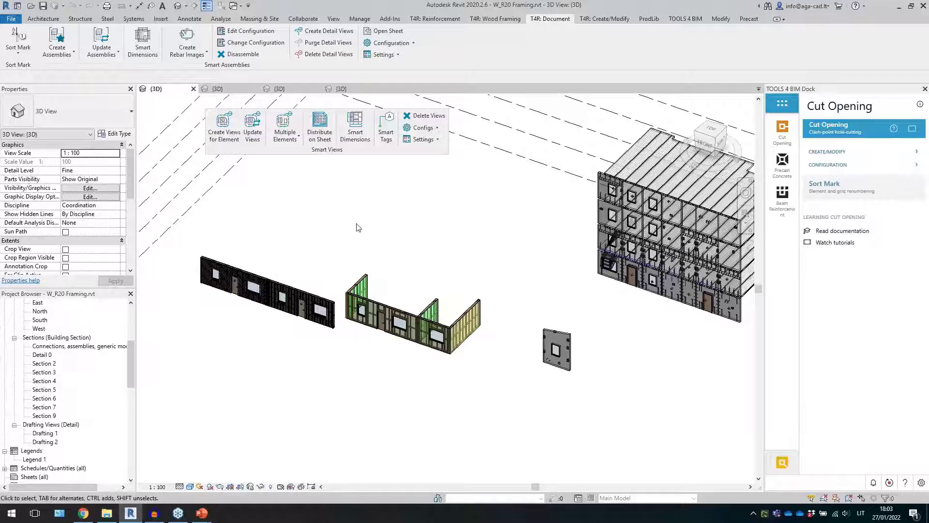
{"action": "scroll", "coordinate": [339, 233], "scroll_direction": "down", "scroll_amount": 2}
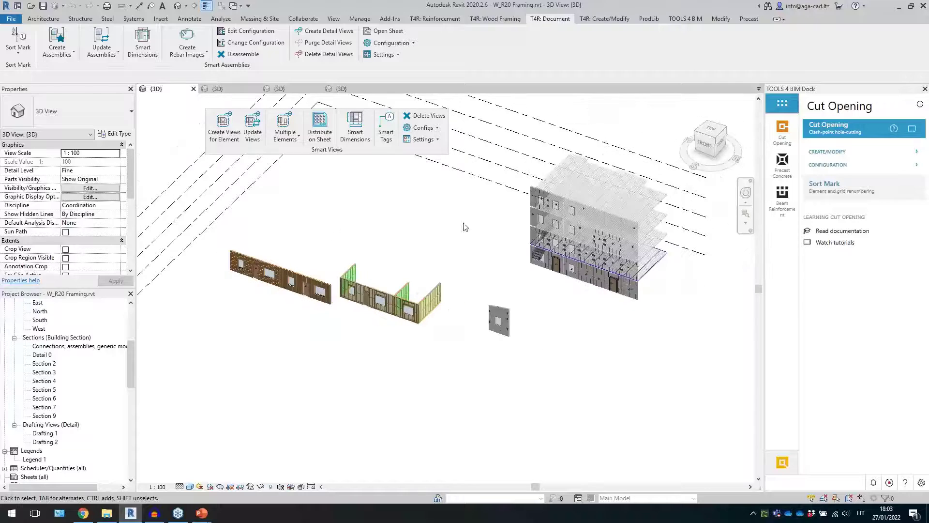
{"action": "scroll", "coordinate": [488, 249], "scroll_direction": "up", "scroll_amount": 1}
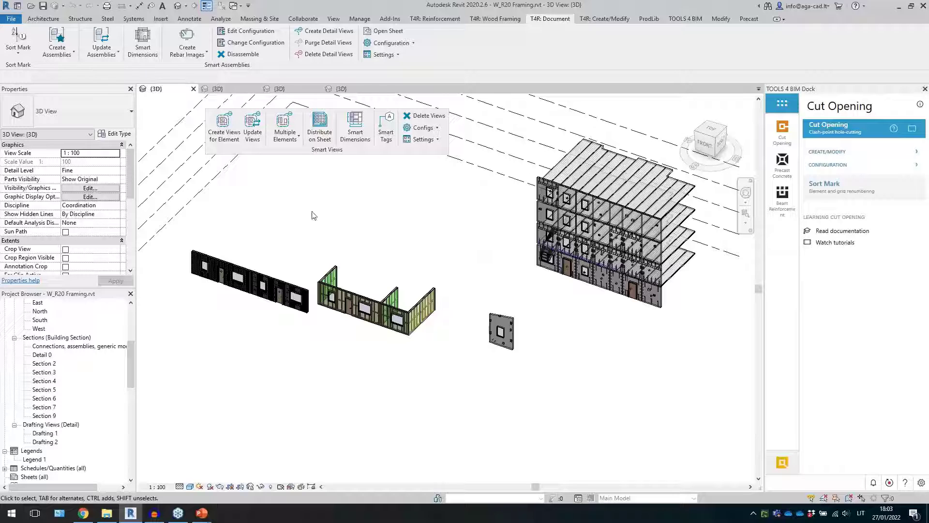
{"action": "scroll", "coordinate": [329, 337], "scroll_direction": "up", "scroll_amount": 2}
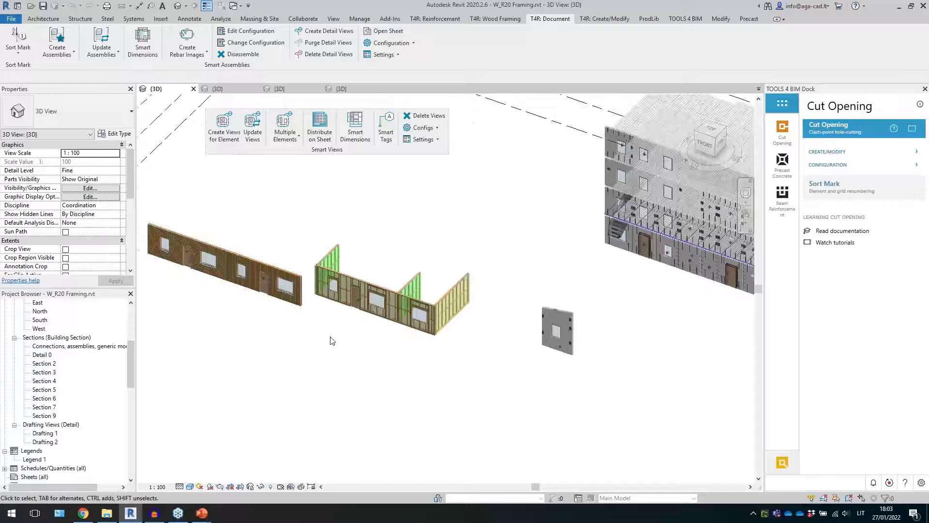
{"action": "scroll", "coordinate": [331, 346], "scroll_direction": "up", "scroll_amount": 2}
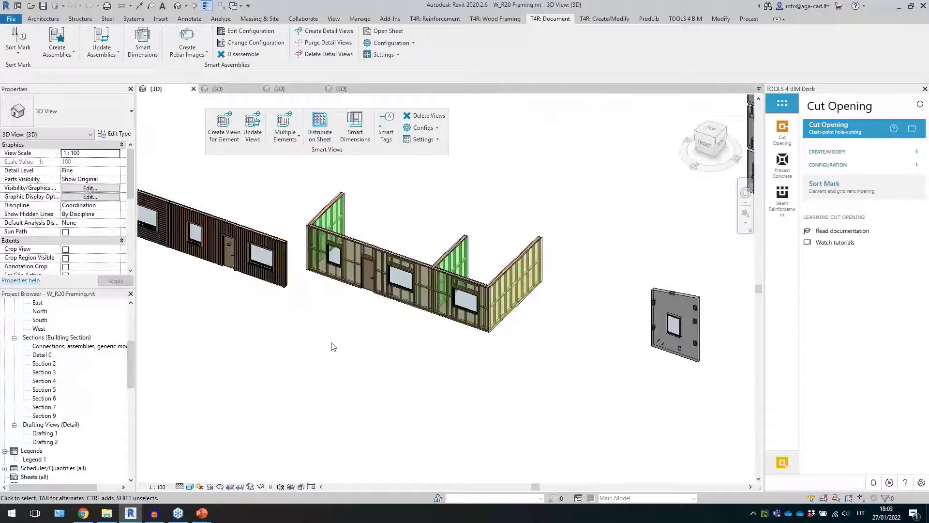
{"action": "left_click", "coordinate": [384, 297]}
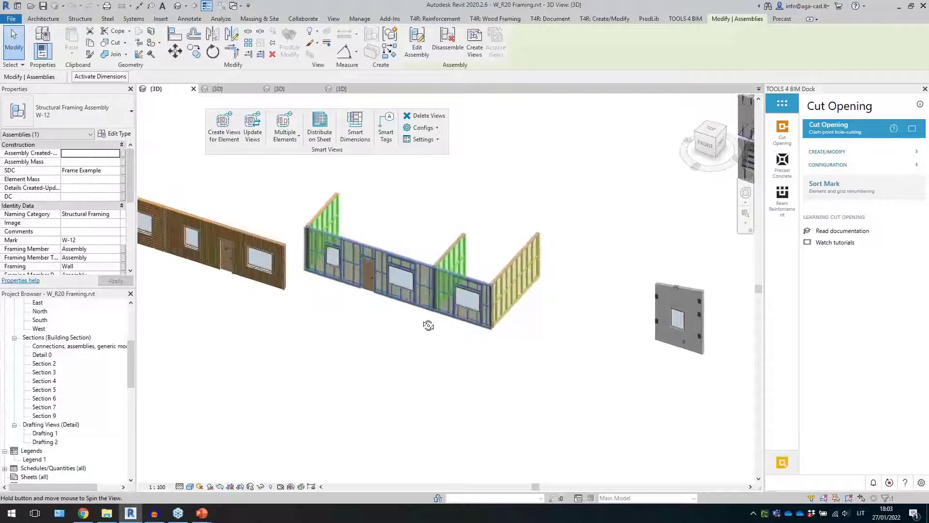
{"action": "scroll", "coordinate": [363, 299], "scroll_direction": "up", "scroll_amount": 4}
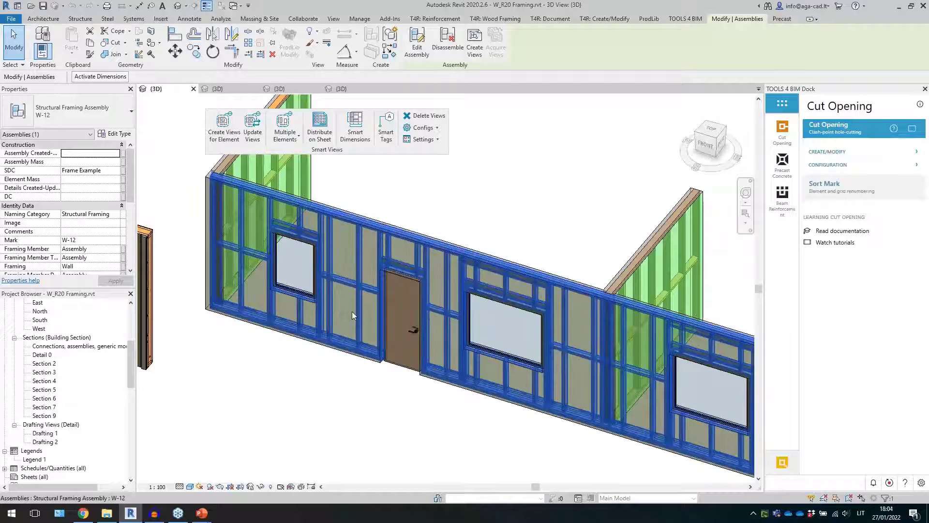
{"action": "left_click", "coordinate": [286, 363]}
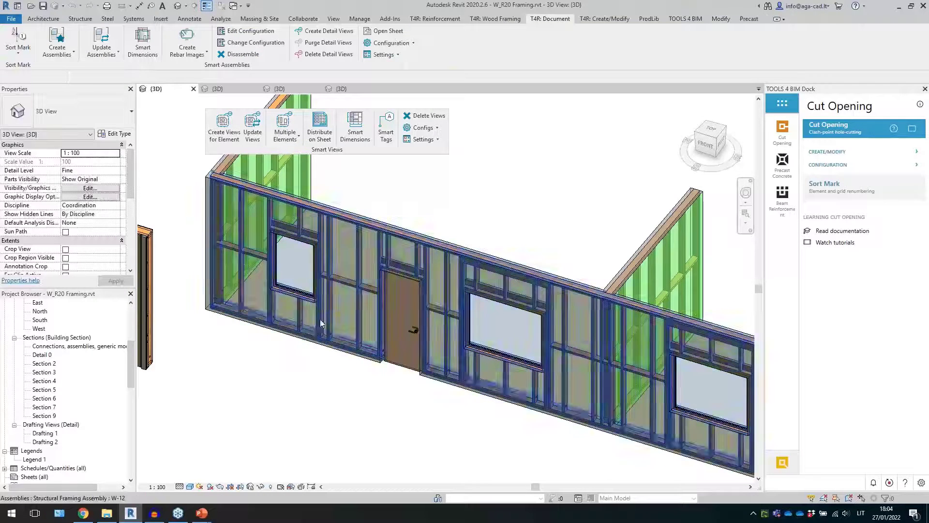
{"action": "left_click", "coordinate": [341, 283]}
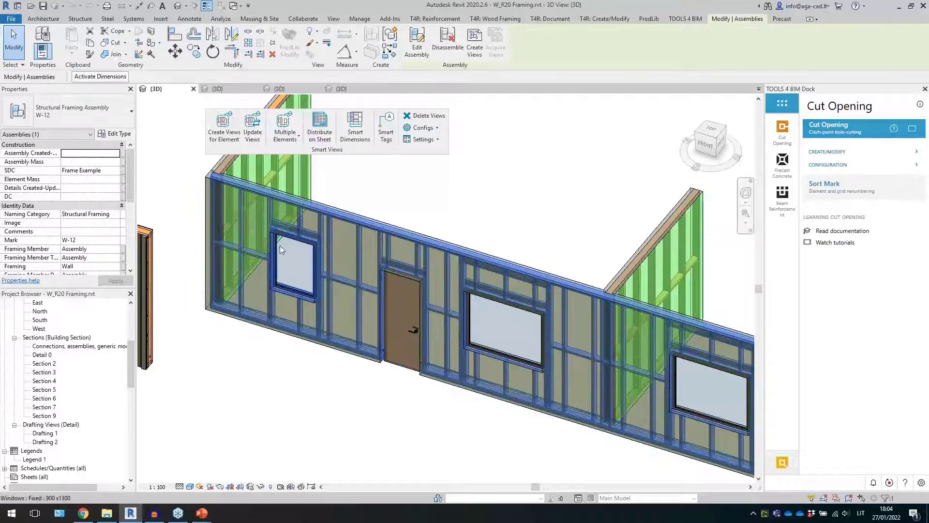
{"action": "scroll", "coordinate": [399, 240], "scroll_direction": "down", "scroll_amount": 2}
{"action": "left_click", "coordinate": [401, 238]}
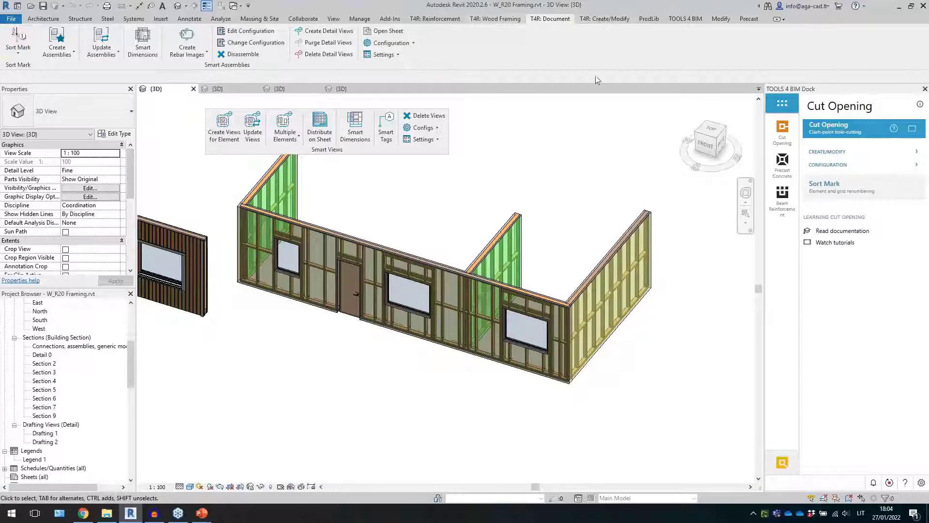
Float the Wall+ wood framing tools over the model and return them to the ribbon
{"action": "scroll", "coordinate": [714, 73], "scroll_direction": "up", "scroll_amount": 1}
{"action": "left_click_drag", "start_coordinate": [766, 103], "coordinate": [593, 164]}
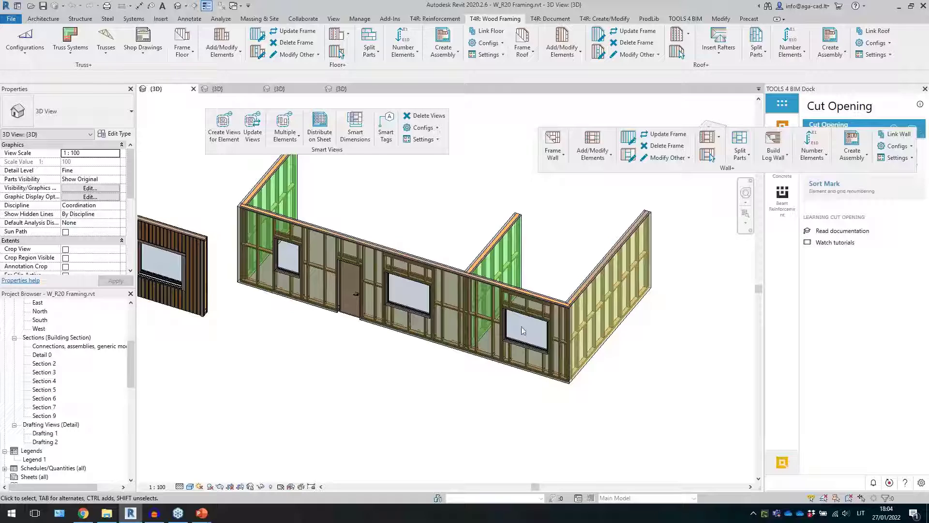
{"action": "mouse_move", "coordinate": [919, 138]}
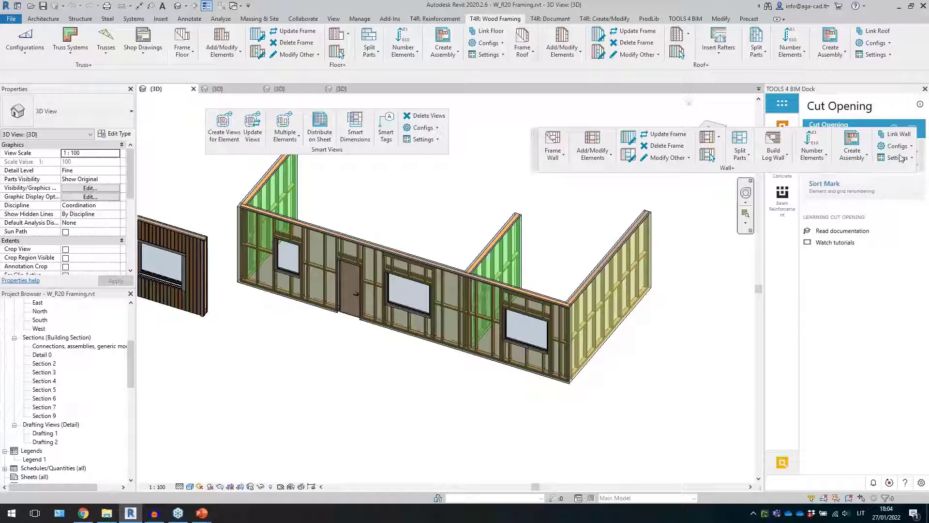
{"action": "left_click", "coordinate": [921, 136]}
Review the Frame Front detail view of assembly W-12, close it and return to the 3D view
{"action": "left_click", "coordinate": [363, 246]}
{"action": "scroll", "coordinate": [54, 431], "scroll_direction": "down", "scroll_amount": 8}
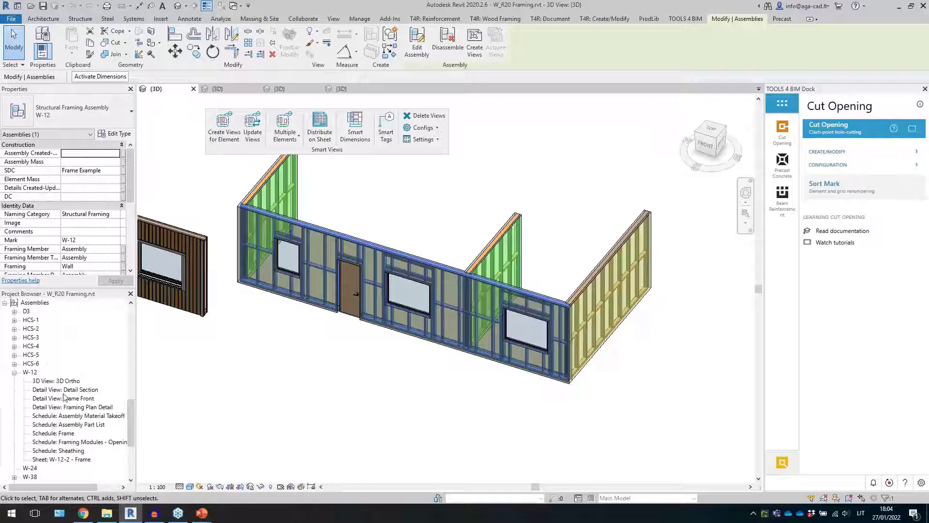
{"action": "double_click", "coordinate": [72, 397]}
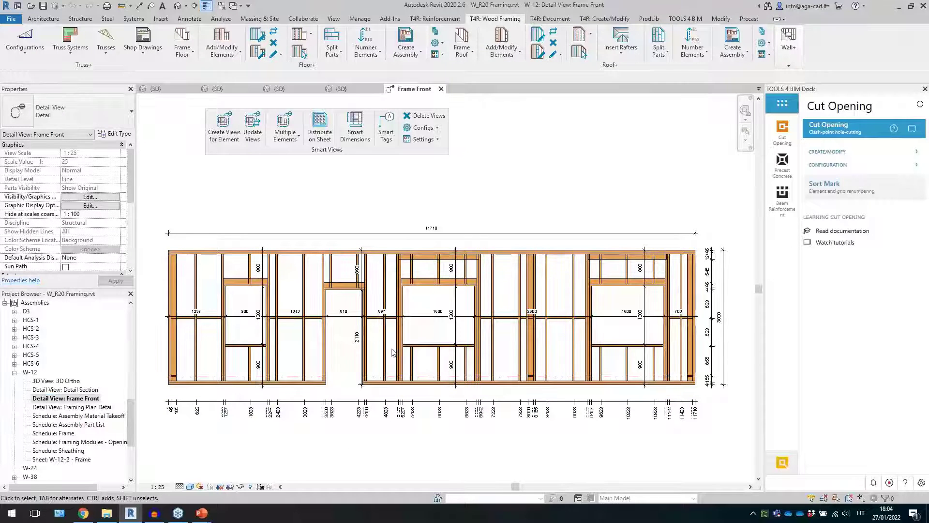
{"action": "left_click", "coordinate": [178, 6]}
{"action": "left_click", "coordinate": [222, 6]}
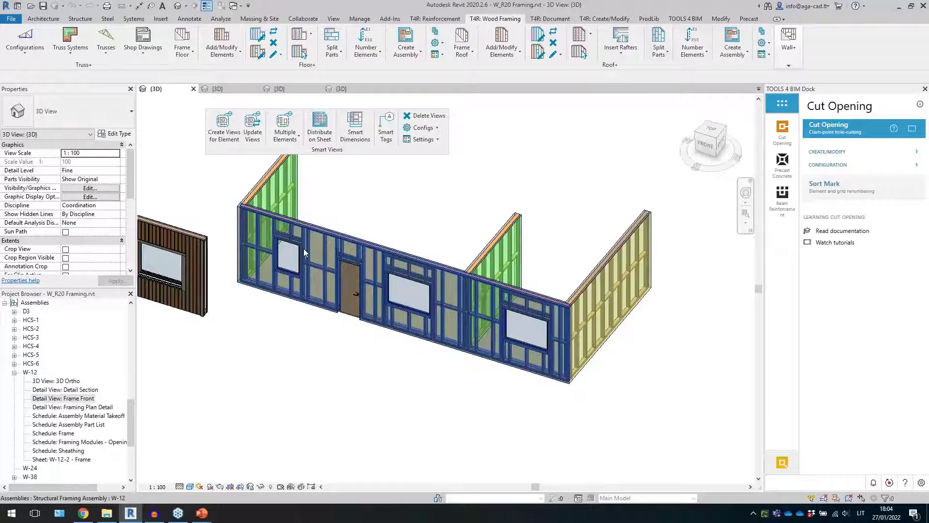
Temporarily isolate the W-12 wall frame assembly in the 3D view and look at it from the front
{"action": "left_click", "coordinate": [330, 250]}
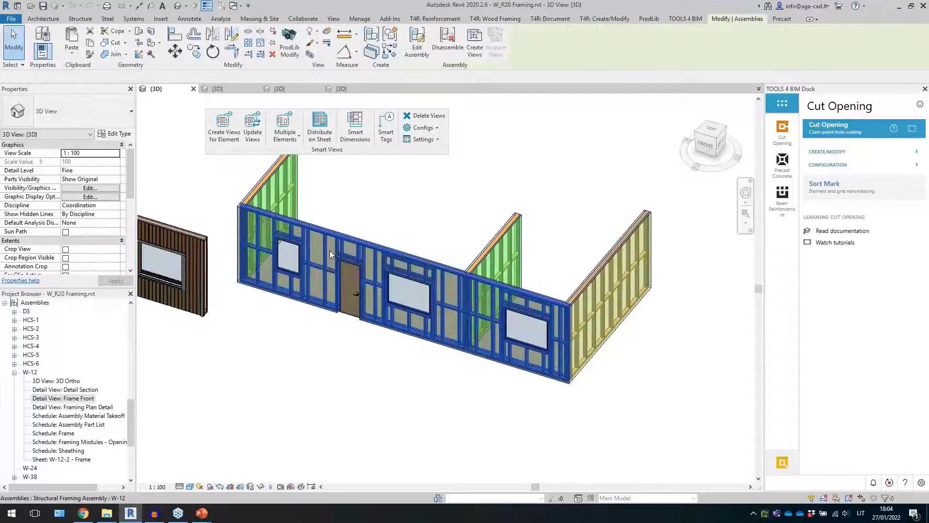
{"action": "scroll", "coordinate": [332, 229], "scroll_direction": "up", "scroll_amount": 2}
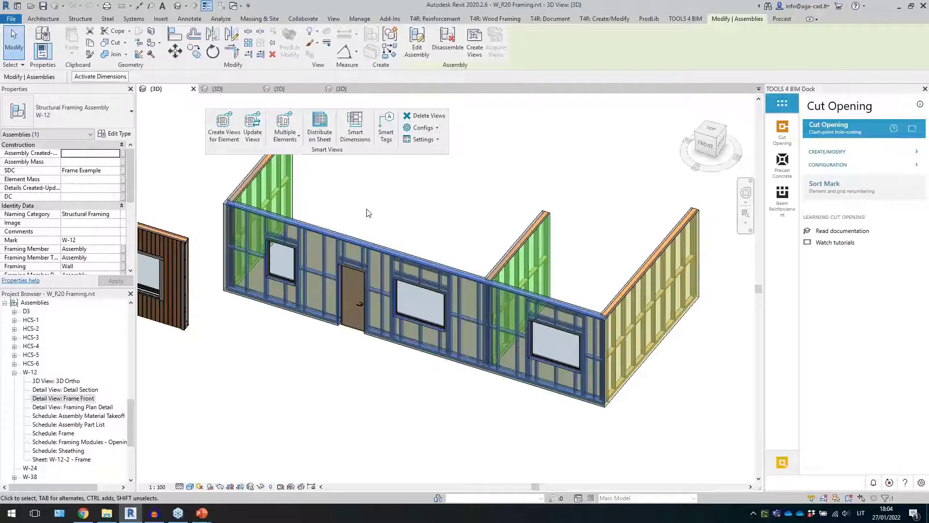
{"action": "key", "text": "i"}
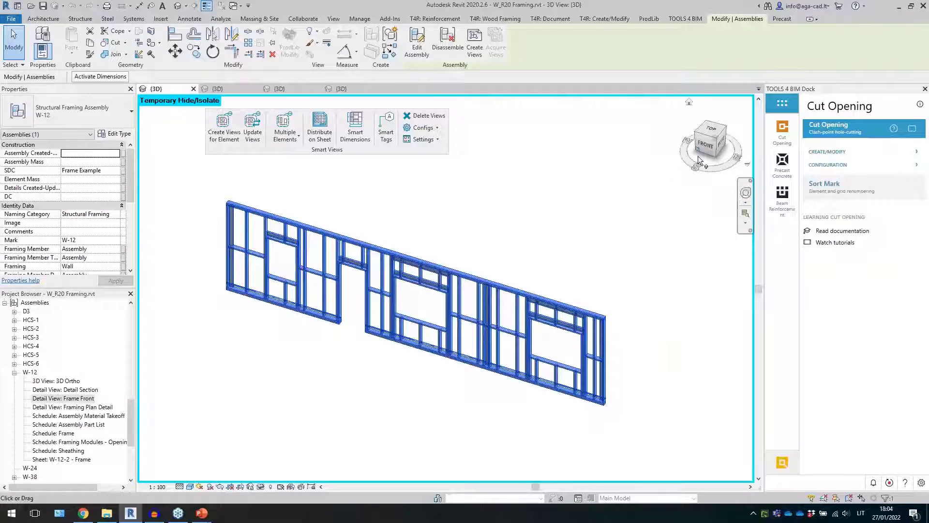
{"action": "left_click", "coordinate": [704, 146]}
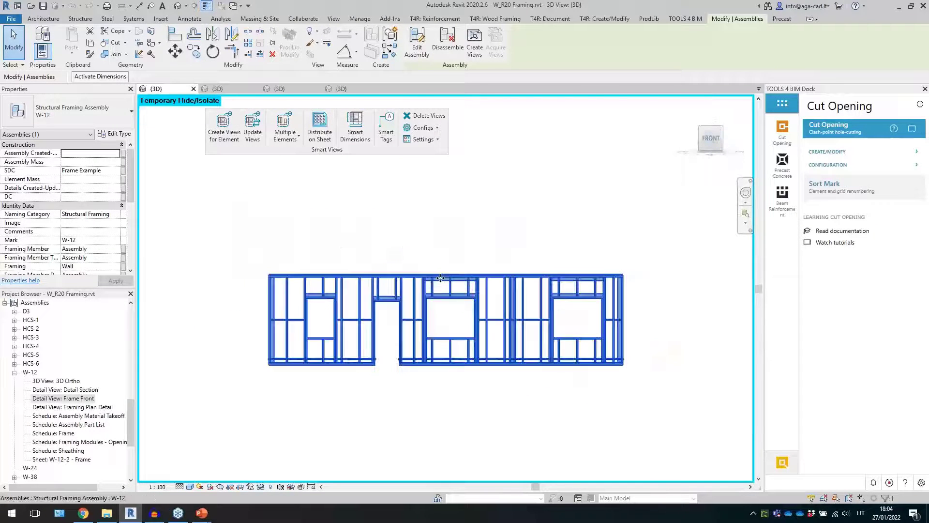
{"action": "left_click", "coordinate": [187, 308]}
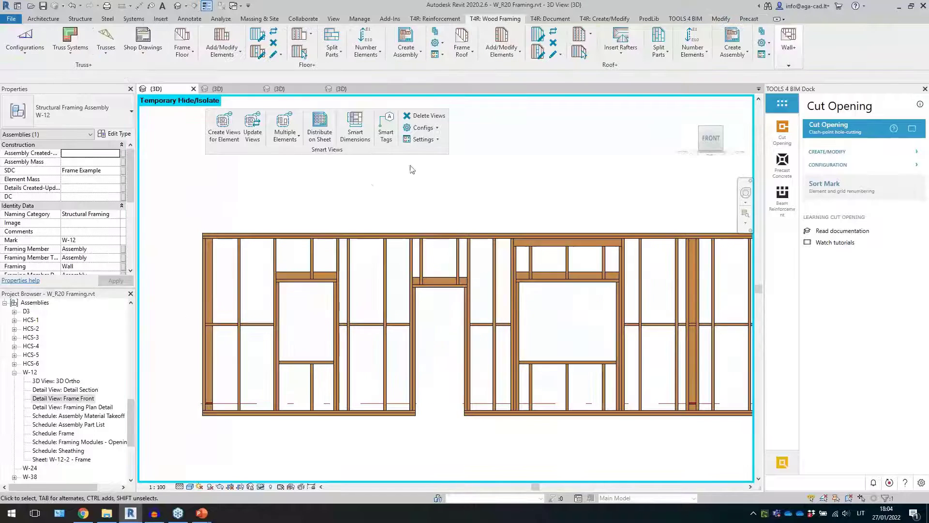
Open the Smart Views configuration settings and load the "Isolate Str. Framing Horz. only Front" configuration
{"action": "left_click", "coordinate": [425, 130]}
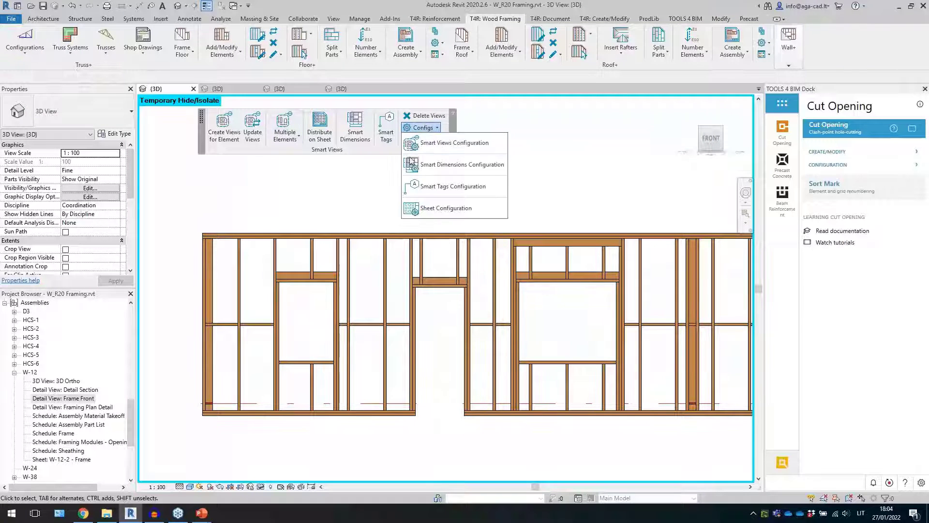
{"action": "left_click", "coordinate": [442, 143]}
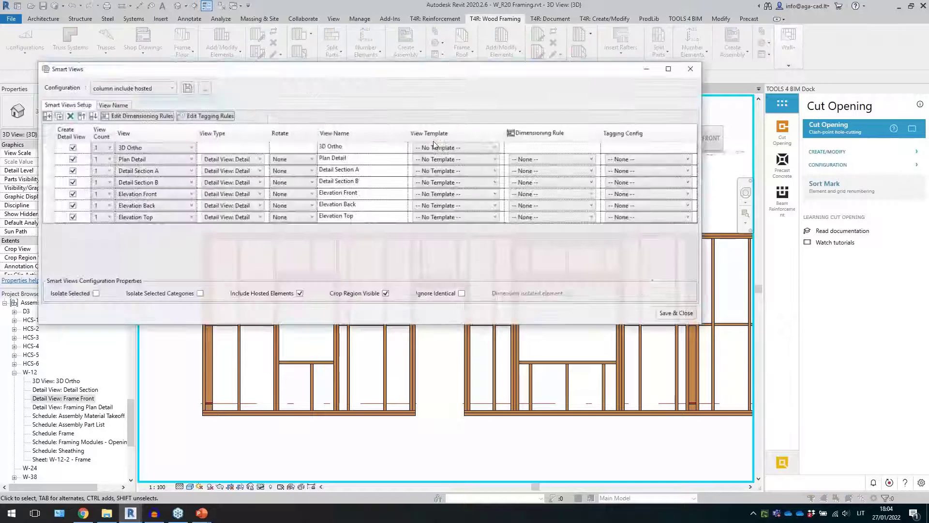
{"action": "left_click", "coordinate": [152, 88]}
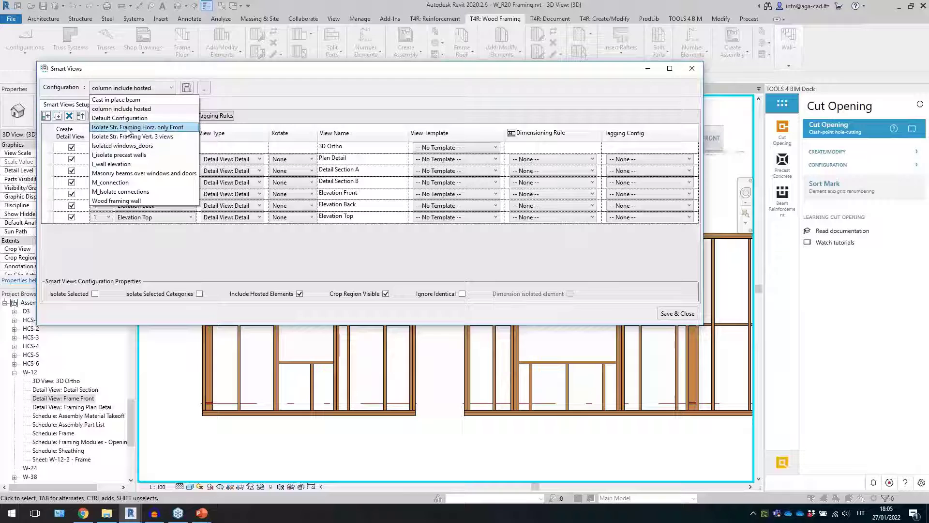
{"action": "key", "text": "Return"}
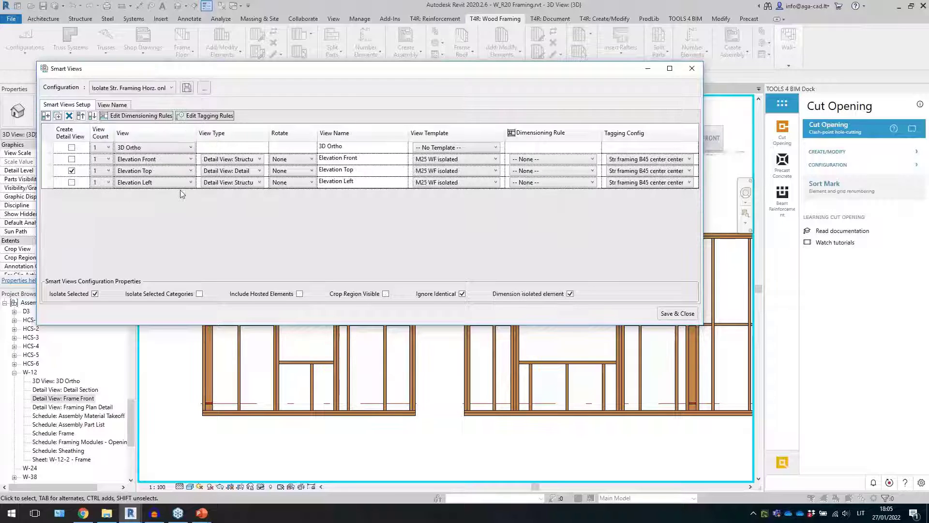
Set the Elevation Top view type to "Detail View: Structural framing" and save the Smart Views configuration
{"action": "left_click", "coordinate": [48, 174]}
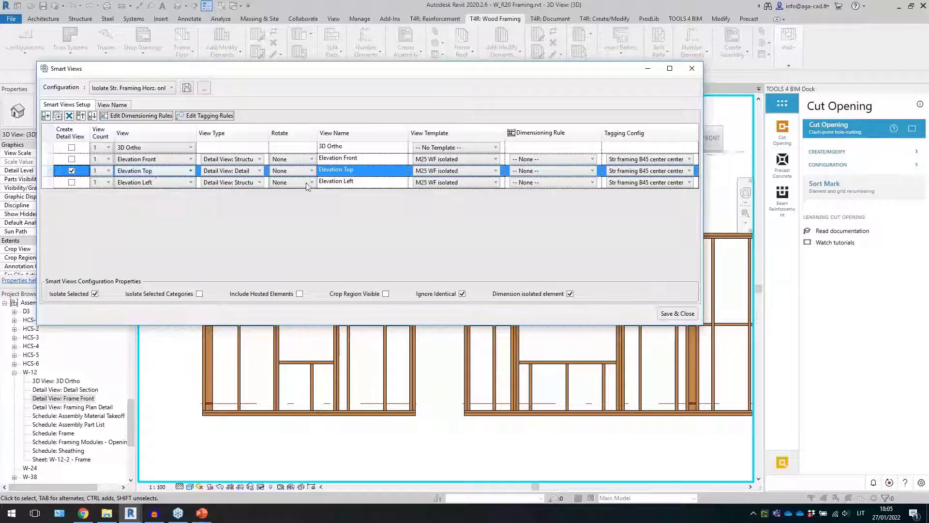
{"action": "left_click", "coordinate": [382, 174]}
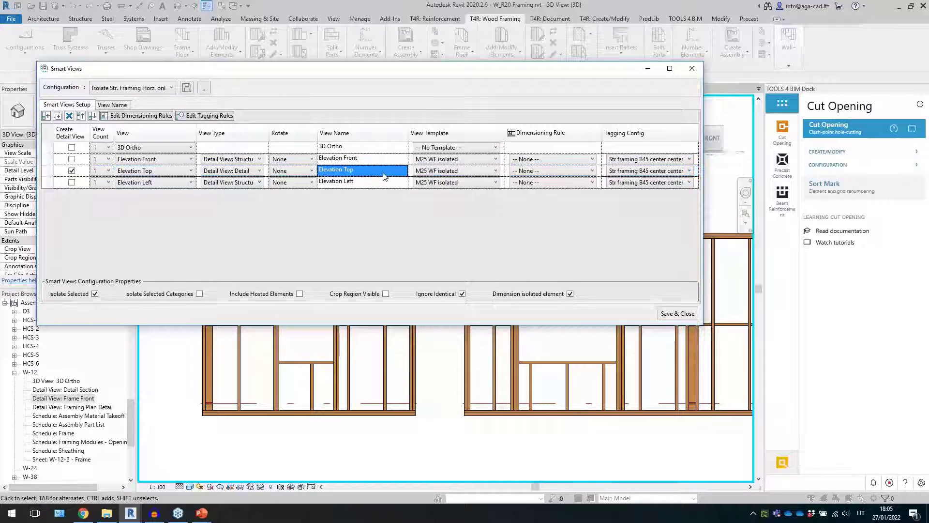
{"action": "left_click", "coordinate": [250, 172]}
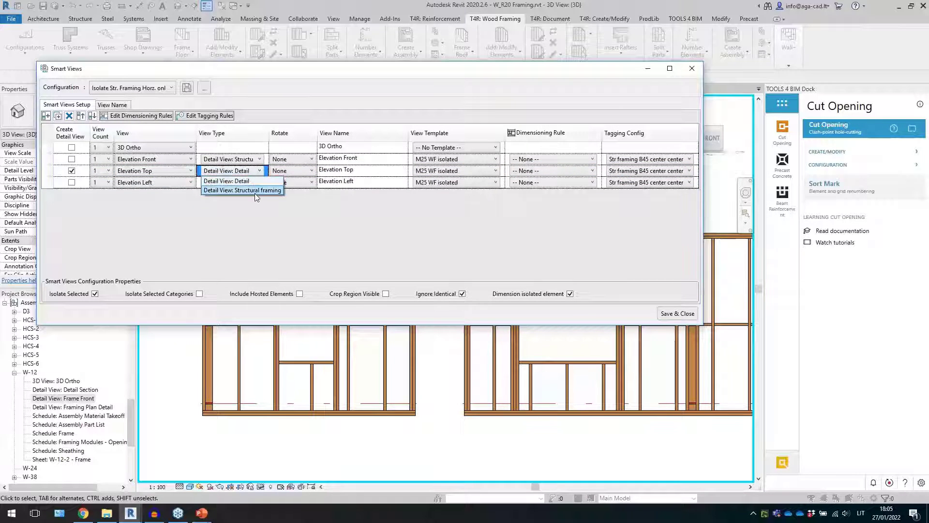
{"action": "left_click", "coordinate": [254, 190]}
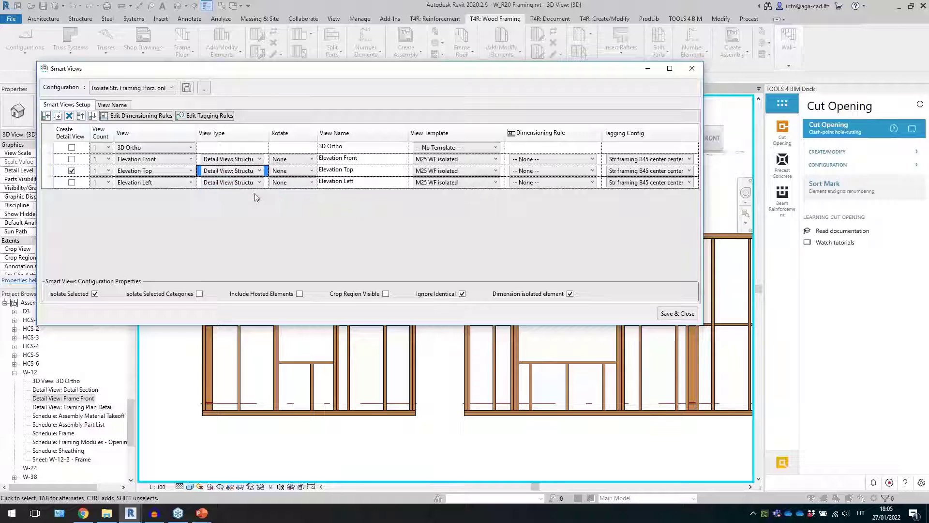
{"action": "left_click", "coordinate": [233, 175]}
{"action": "left_click", "coordinate": [233, 175]}
{"action": "left_click", "coordinate": [186, 88]}
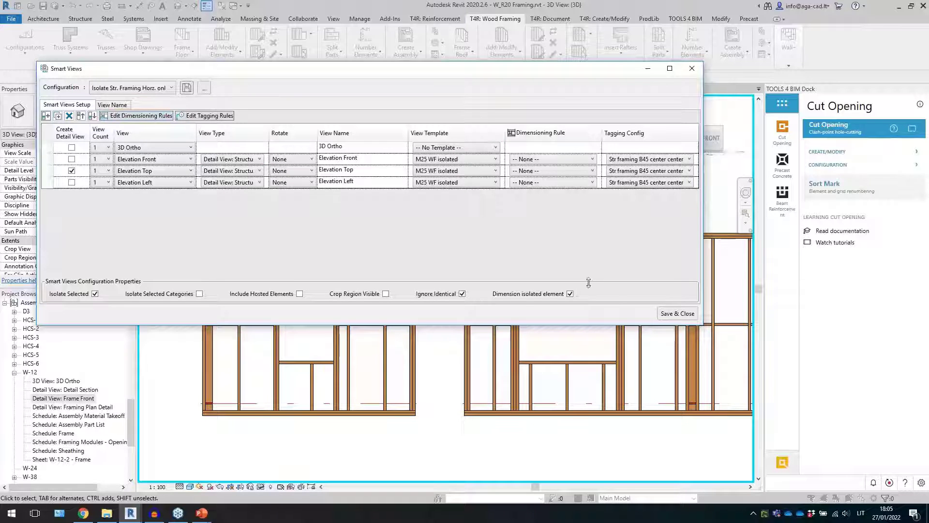
Create Smart Views for the mid-height horizontal framing pieces around the first window and door opening, including the plate over the door
{"action": "left_click", "coordinate": [677, 313]}
{"action": "left_click_drag", "start_coordinate": [186, 314], "coordinate": [498, 341]}
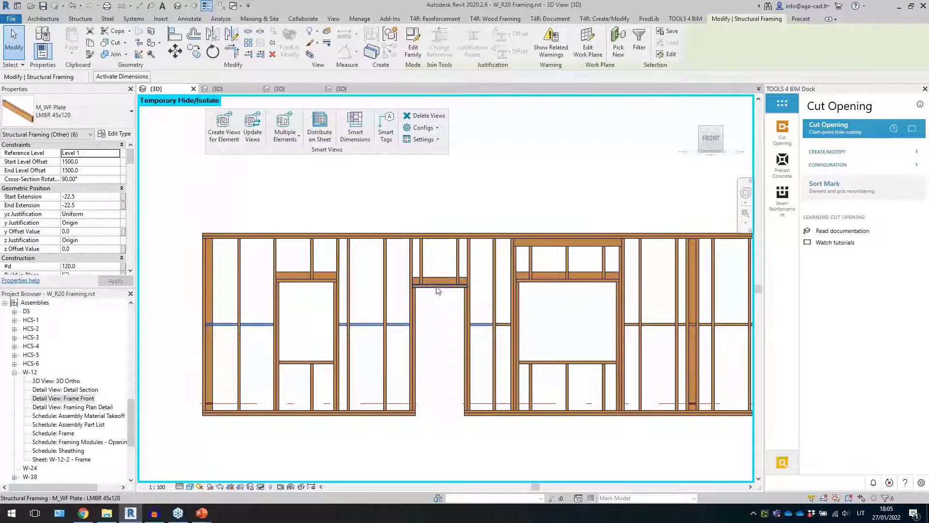
{"action": "left_click", "coordinate": [436, 285], "text": "ctrl"}
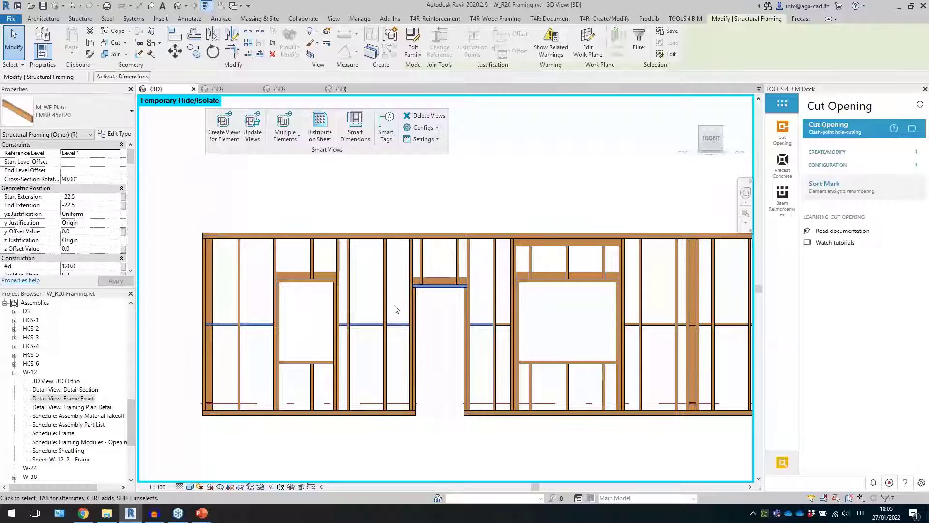
{"action": "middle_click_drag", "start_coordinate": [501, 196], "coordinate": [459, 282], "text": "shift"}
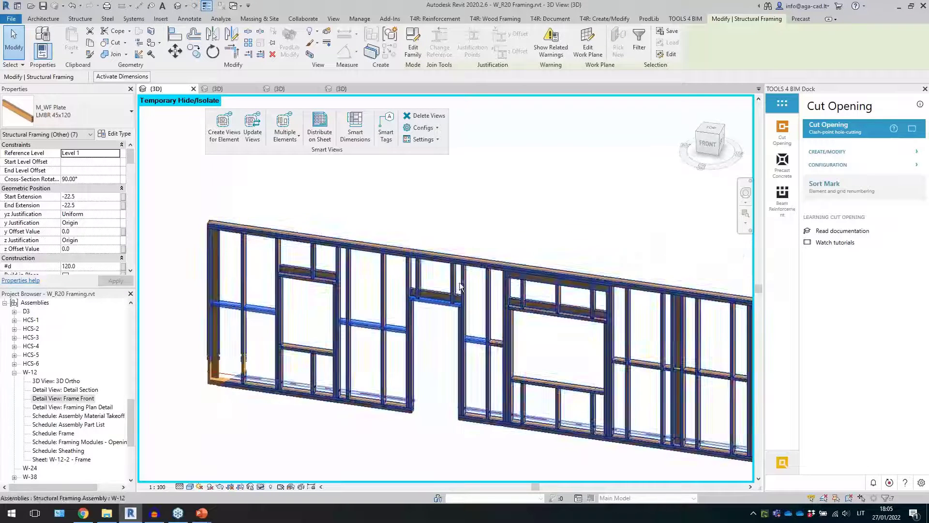
{"action": "left_click", "coordinate": [224, 129]}
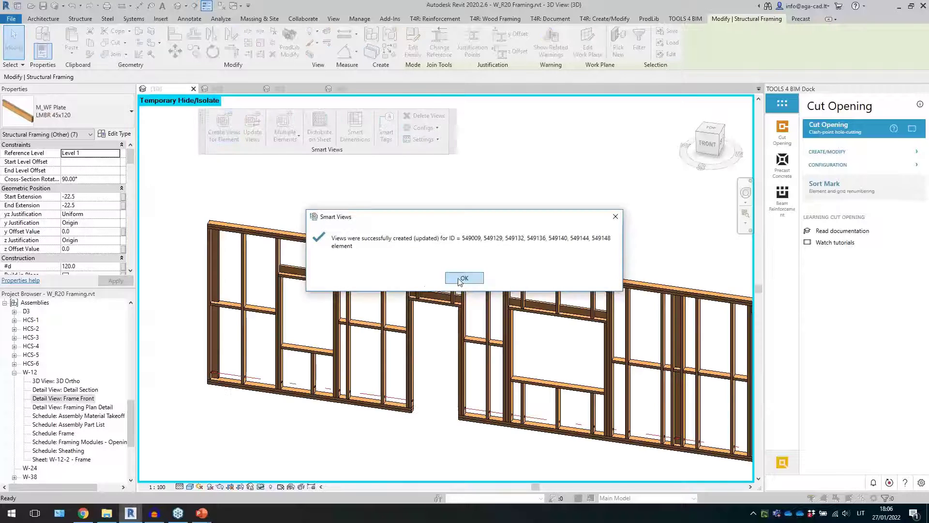
{"action": "left_click", "coordinate": [470, 278]}
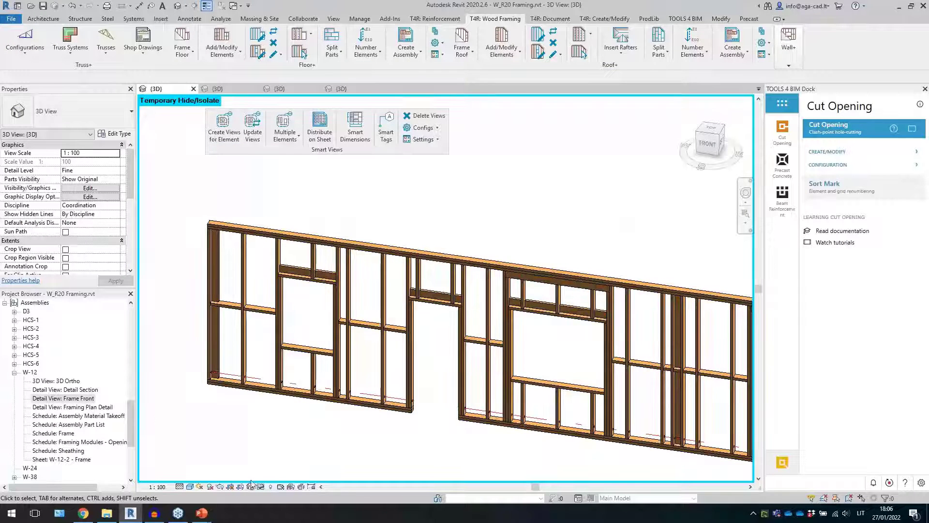
Expand the structural framing detail views and examine the B-2-Elevation Top view's dimensions and tag
{"action": "left_click_drag", "start_coordinate": [132, 431], "coordinate": [135, 381]}
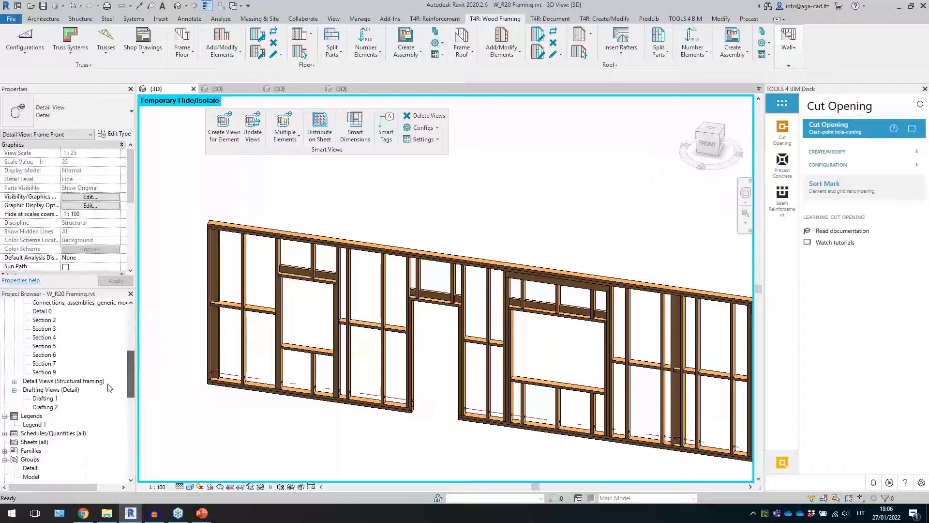
{"action": "left_click", "coordinate": [54, 381]}
{"action": "double_click", "coordinate": [53, 381]}
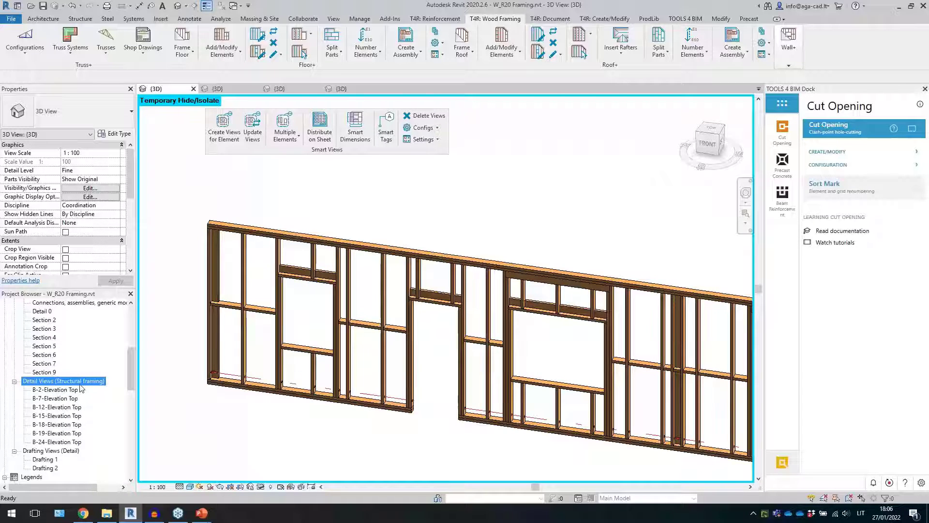
{"action": "left_click", "coordinate": [65, 390]}
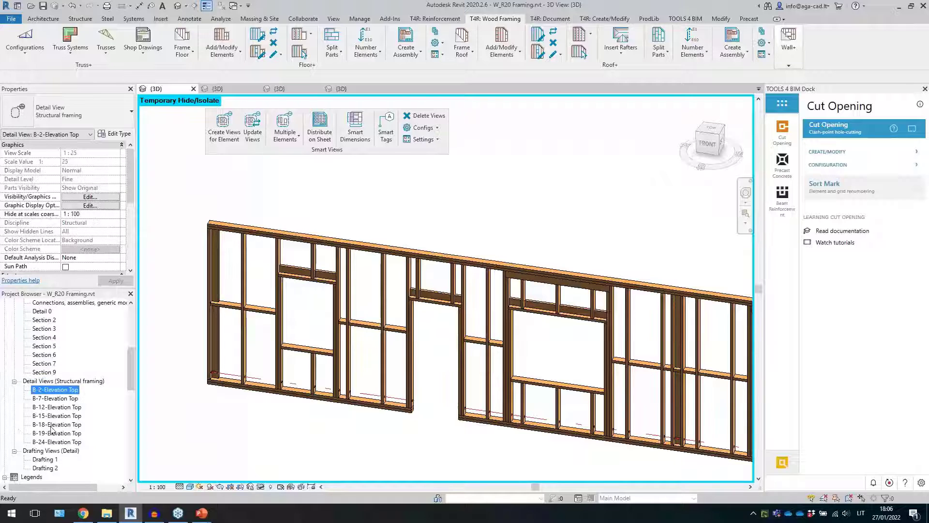
{"action": "double_click", "coordinate": [66, 389]}
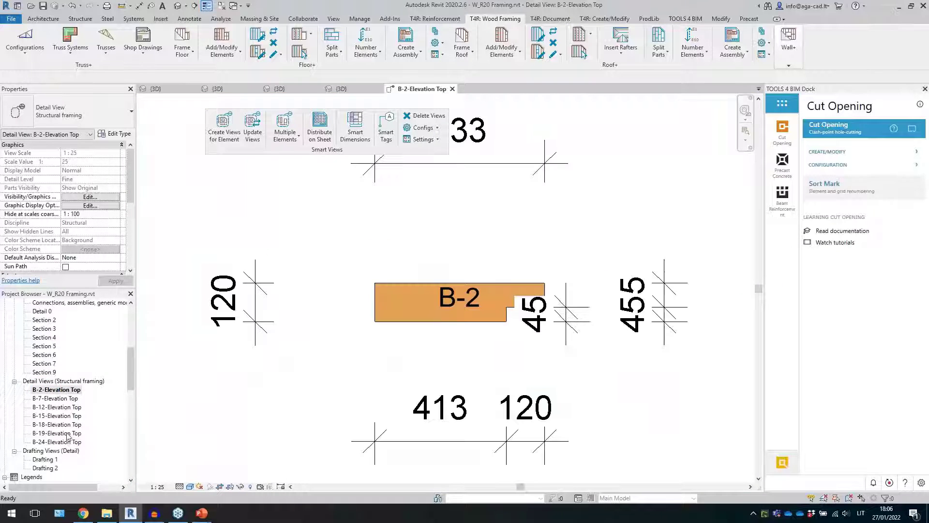
{"action": "scroll", "coordinate": [75, 391], "scroll_direction": "down", "scroll_amount": 1}
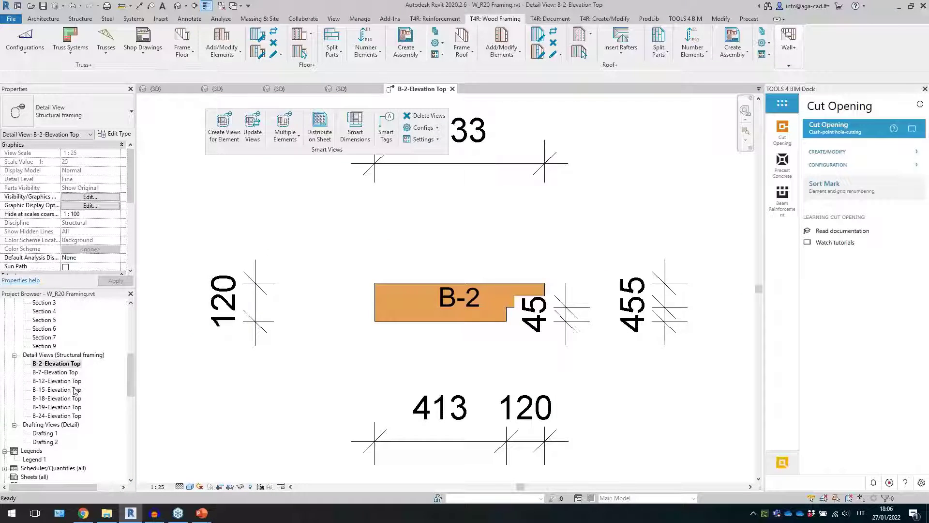
{"action": "scroll", "coordinate": [242, 388], "scroll_direction": "down", "scroll_amount": 1}
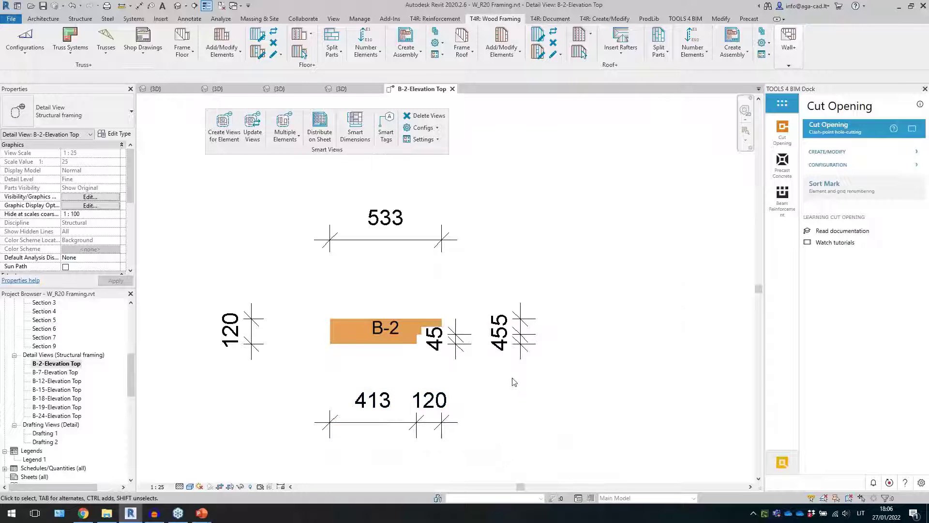
{"action": "left_click_drag", "start_coordinate": [511, 363], "coordinate": [426, 308]}
{"action": "left_click_drag", "start_coordinate": [488, 348], "coordinate": [521, 414]}
{"action": "left_click", "coordinate": [522, 414]}
Review the Elevation Top detail views of B-7, B-12, B-15 and B-19, and return to the 3D view with the detail views closed
{"action": "double_click", "coordinate": [73, 374]}
{"action": "double_click", "coordinate": [68, 382]}
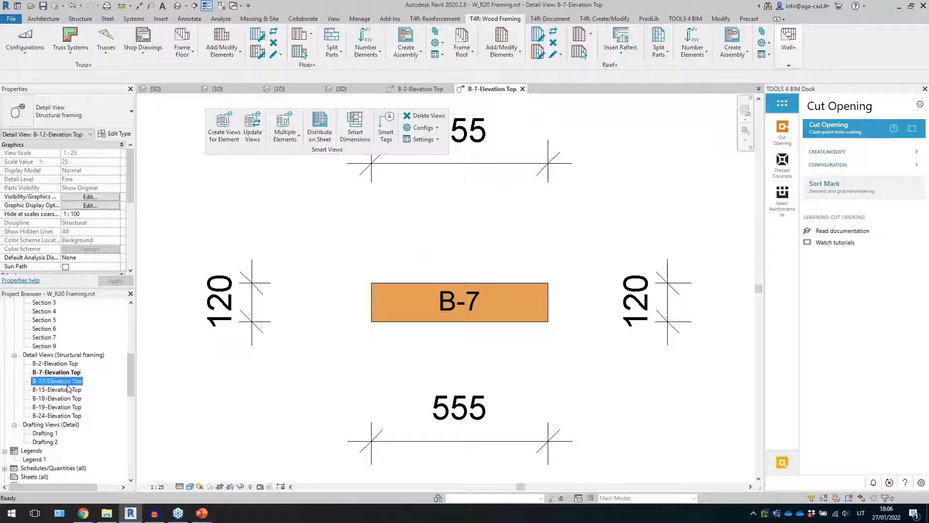
{"action": "double_click", "coordinate": [67, 389]}
{"action": "double_click", "coordinate": [67, 406]}
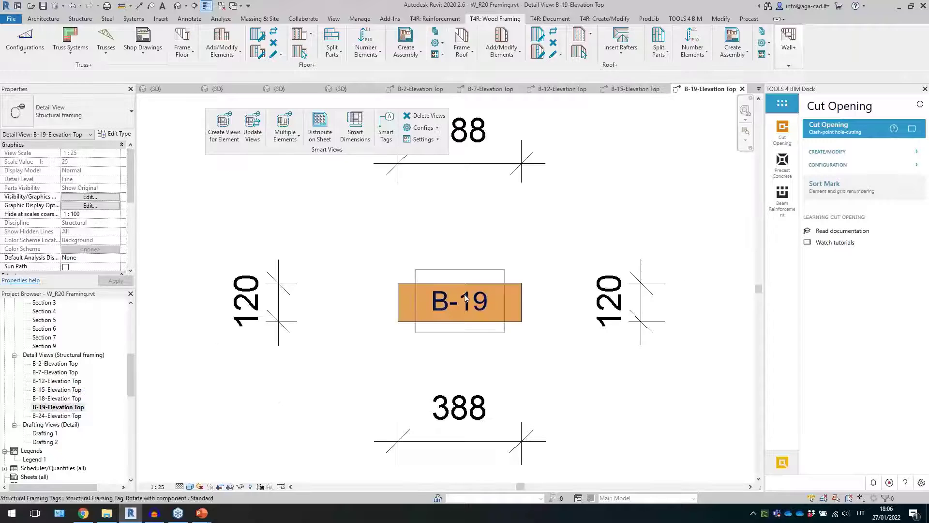
{"action": "left_click", "coordinate": [178, 6]}
{"action": "left_click", "coordinate": [222, 6]}
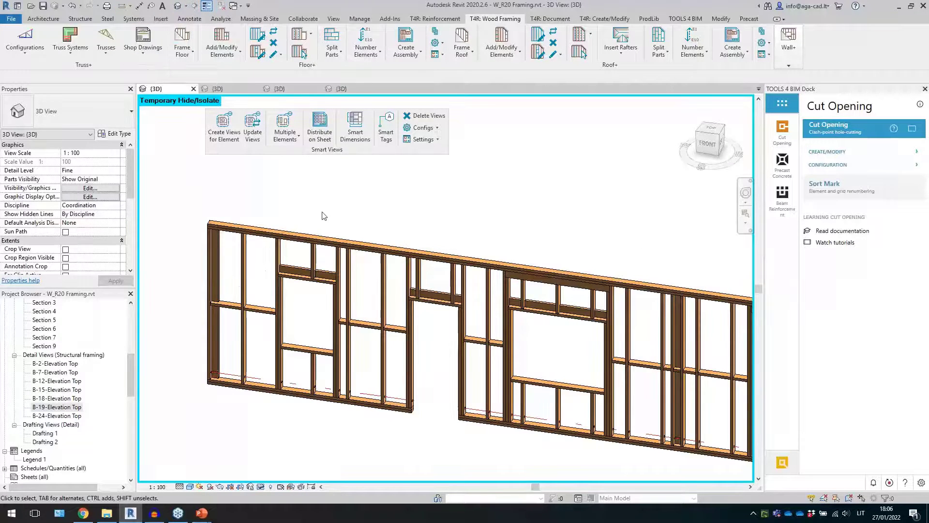
Load the "Isolate Str. Framing Vert. 3 views" Smart Views configuration, check its rotation and dimensioning rule settings, and save it
{"action": "scroll", "coordinate": [328, 215], "scroll_direction": "down", "scroll_amount": 2}
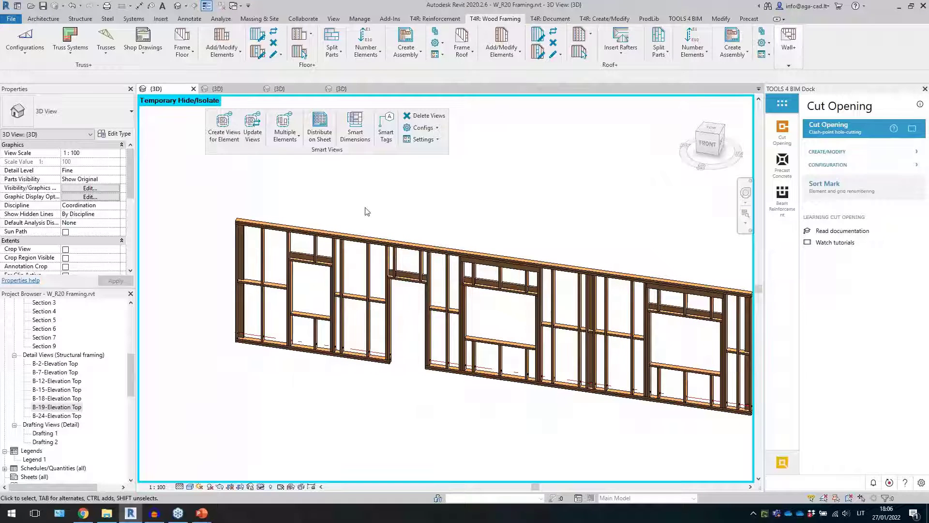
{"action": "left_click", "coordinate": [424, 127]}
{"action": "left_click", "coordinate": [435, 143]}
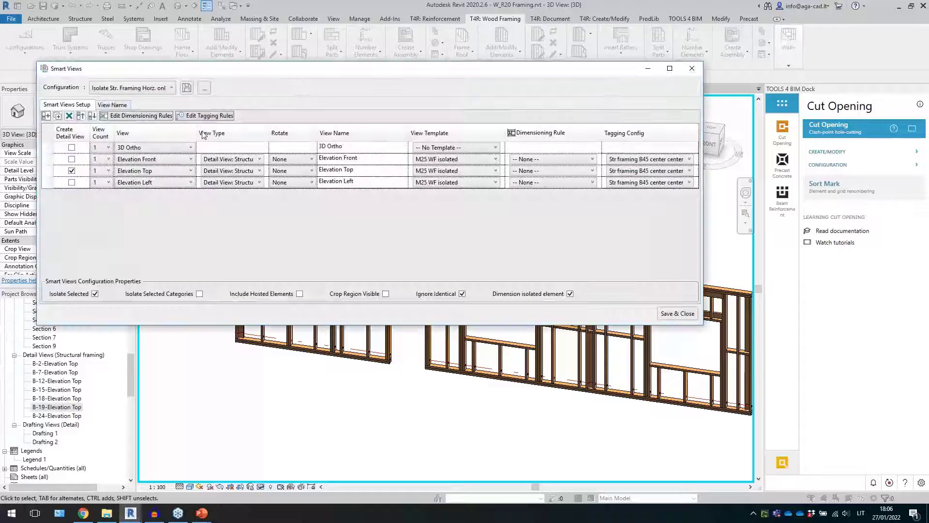
{"action": "left_click", "coordinate": [122, 89]}
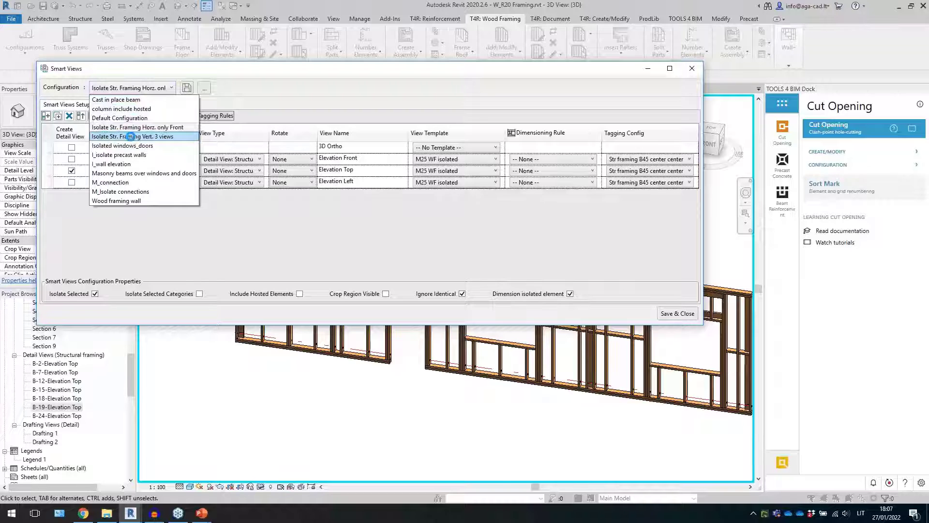
{"action": "left_click", "coordinate": [132, 138]}
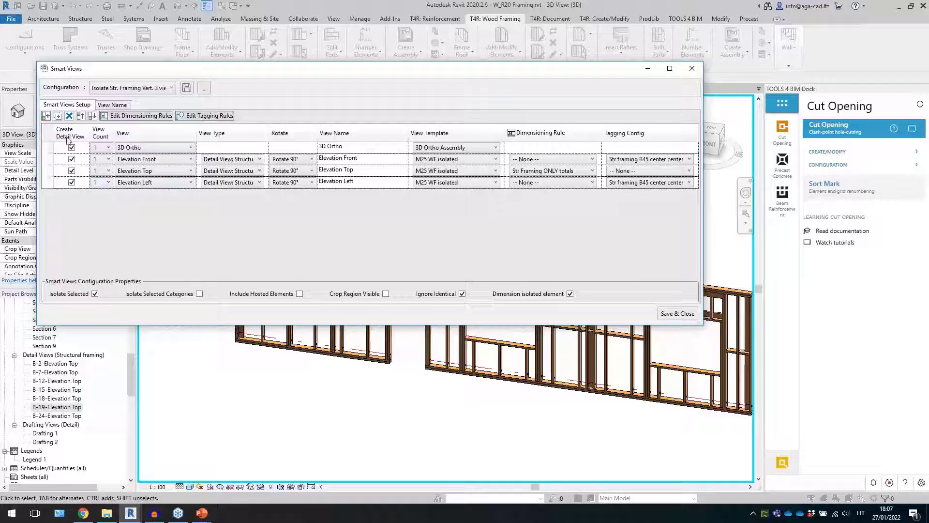
{"action": "left_click", "coordinate": [289, 159]}
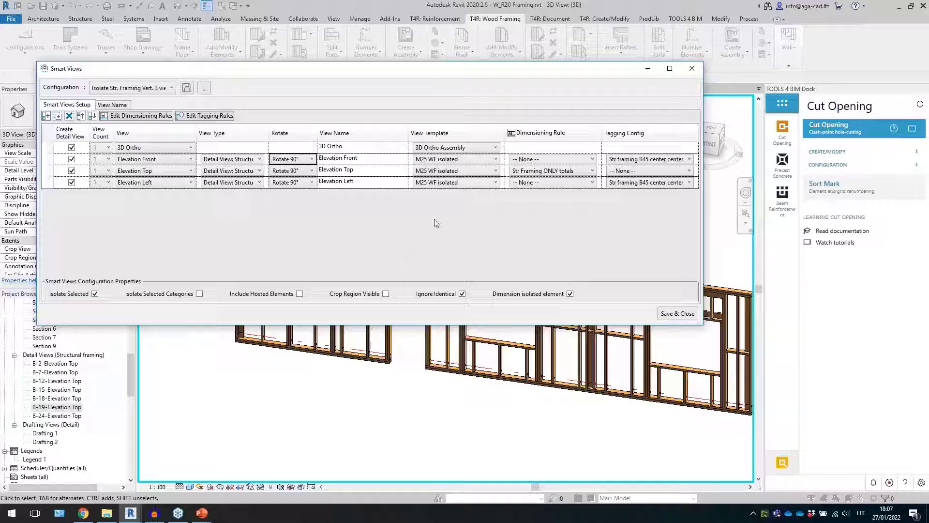
{"action": "left_click", "coordinate": [563, 171]}
{"action": "left_click", "coordinate": [563, 171]}
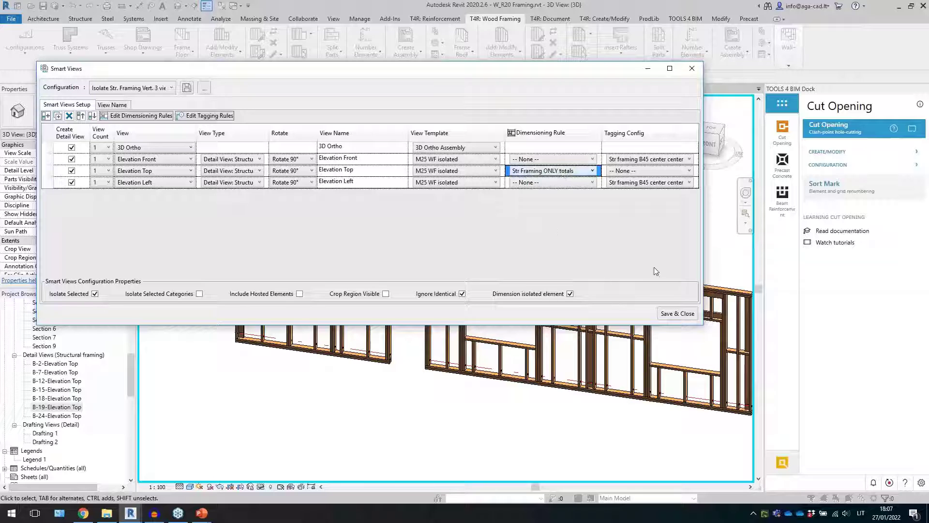
{"action": "left_click", "coordinate": [677, 314]}
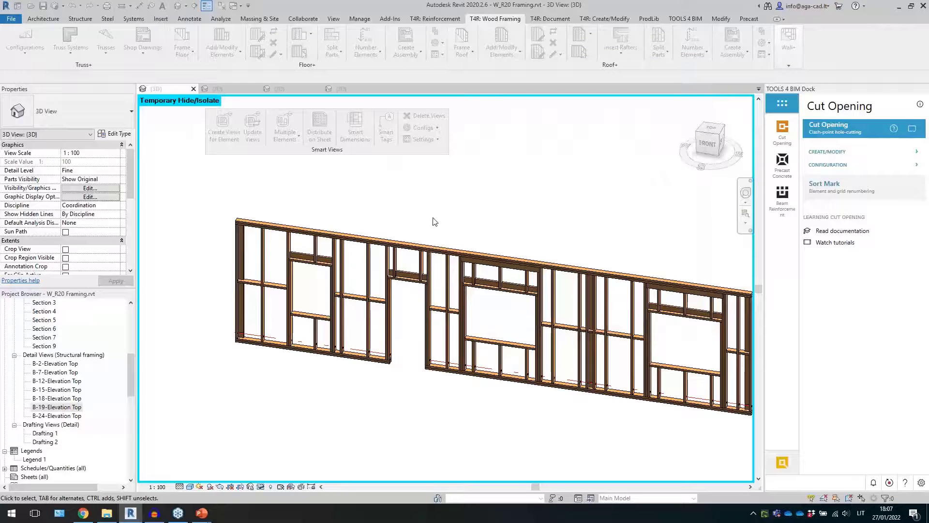
Create Smart Views for the two short studs above and below the first window opening of wall W-12
{"action": "scroll", "coordinate": [296, 245], "scroll_direction": "up", "scroll_amount": 2}
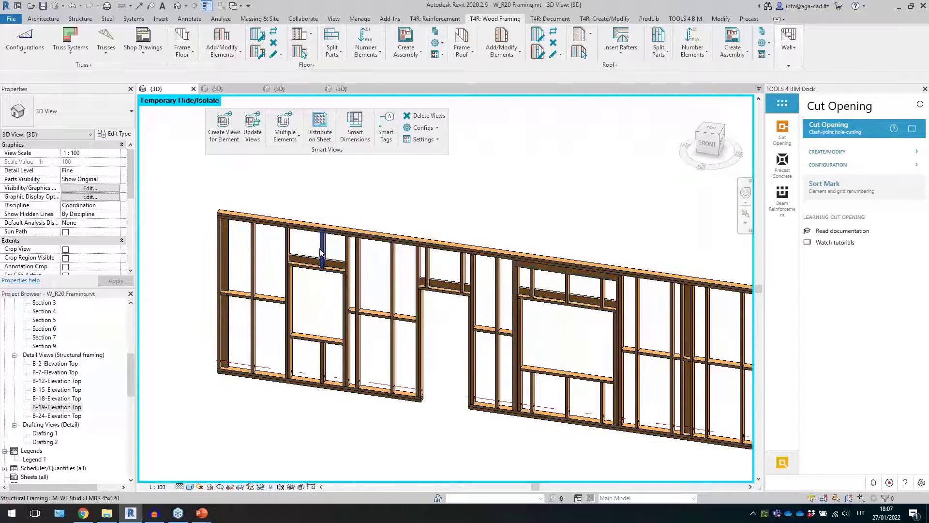
{"action": "left_click", "coordinate": [320, 252]}
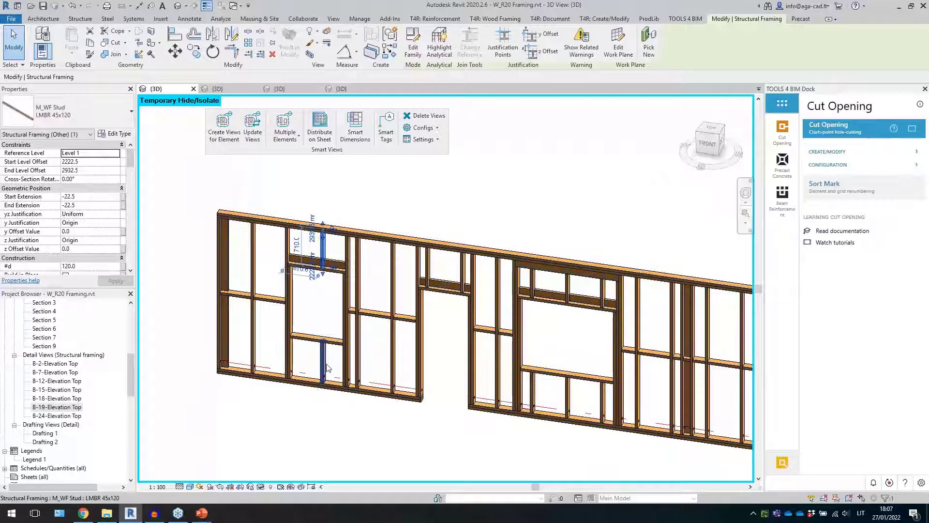
{"action": "left_click", "coordinate": [326, 363], "text": "ctrl"}
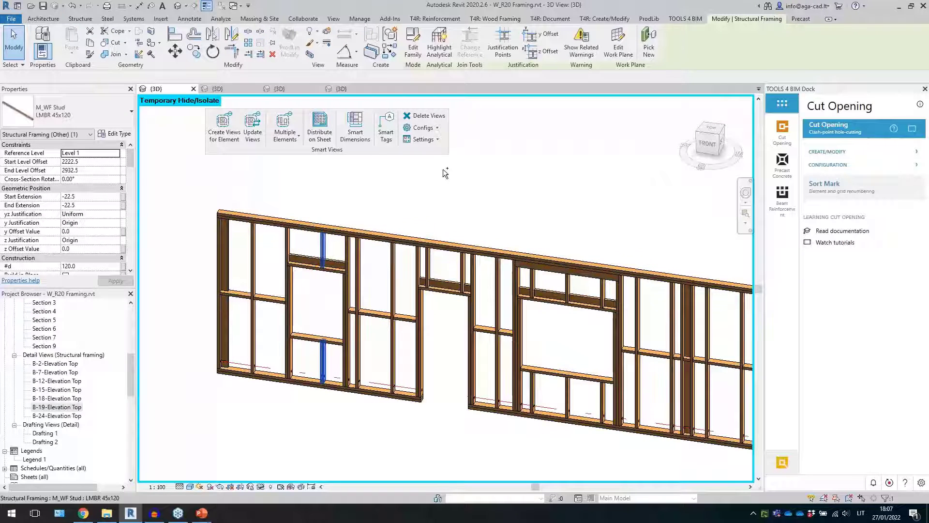
{"action": "left_click", "coordinate": [230, 128]}
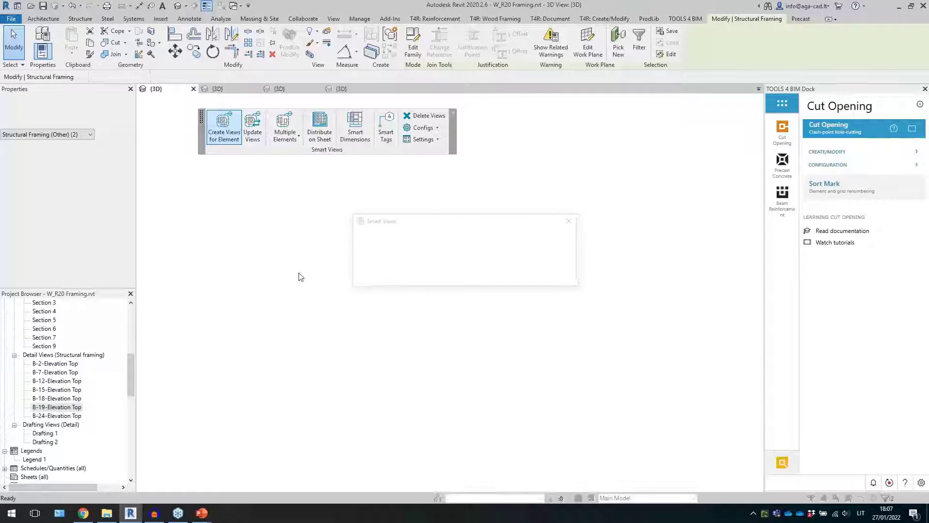
{"action": "left_click", "coordinate": [461, 279]}
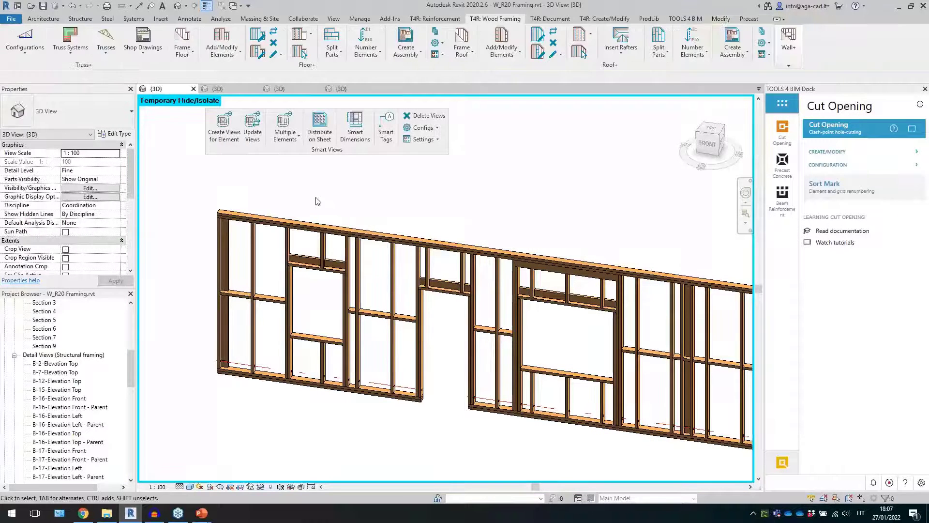
Open the B-16-Elevation Front detail view and examine the stud's dimensions and tag
{"action": "left_click_drag", "start_coordinate": [131, 377], "coordinate": [132, 383]}
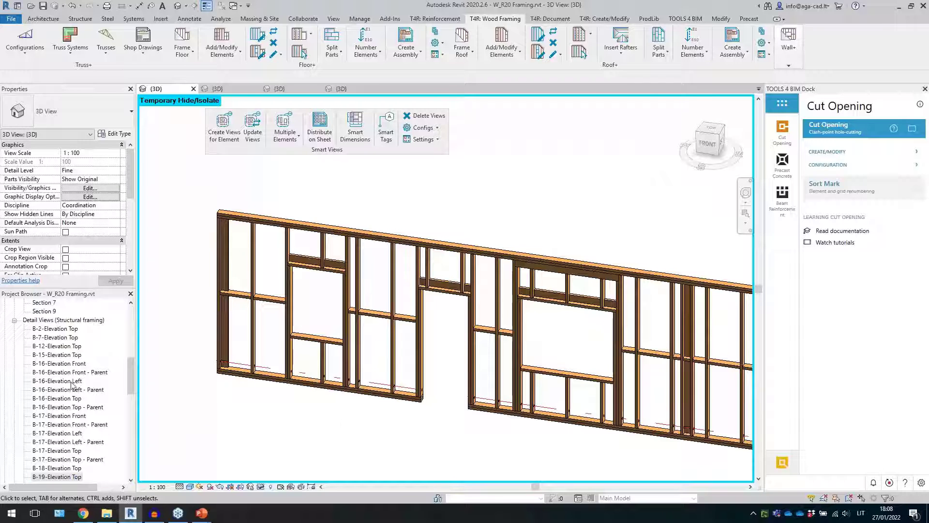
{"action": "double_click", "coordinate": [78, 364]}
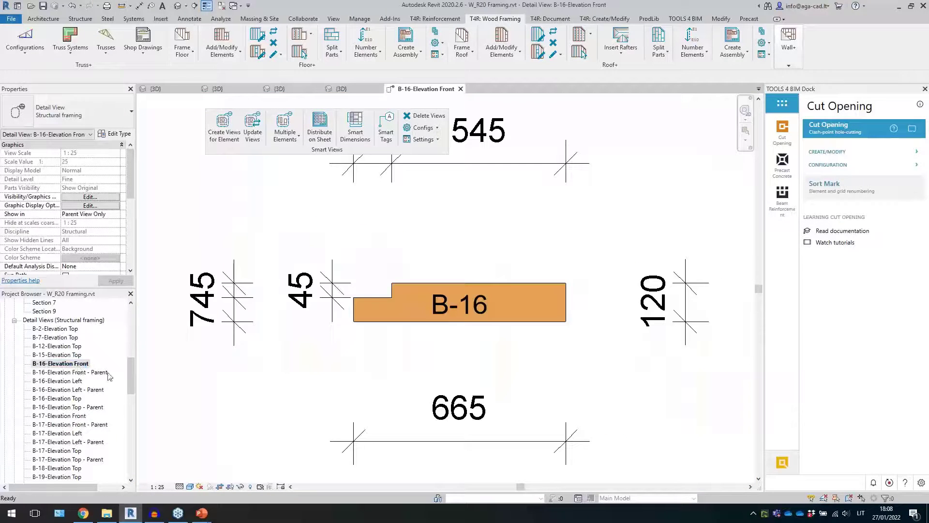
{"action": "scroll", "coordinate": [275, 379], "scroll_direction": "down", "scroll_amount": 1}
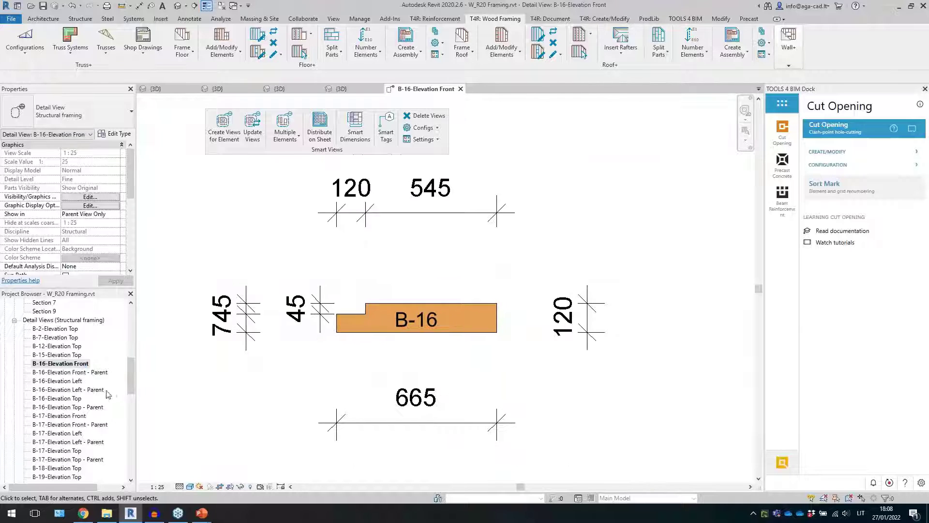
{"action": "scroll", "coordinate": [115, 392], "scroll_direction": "down", "scroll_amount": 1}
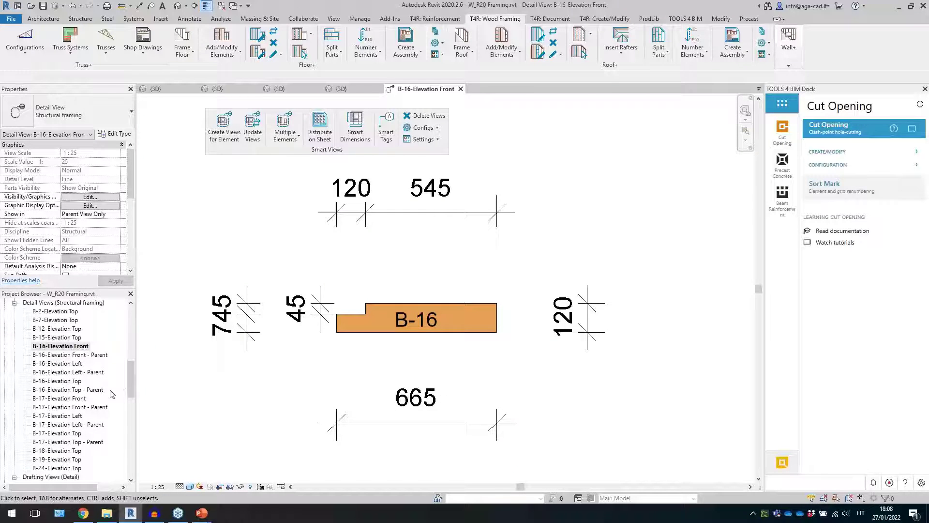
Compare the B-16-Elevation Front view with its Parent view and open the B-17-Elevation Front detail view
{"action": "left_click", "coordinate": [86, 356]}
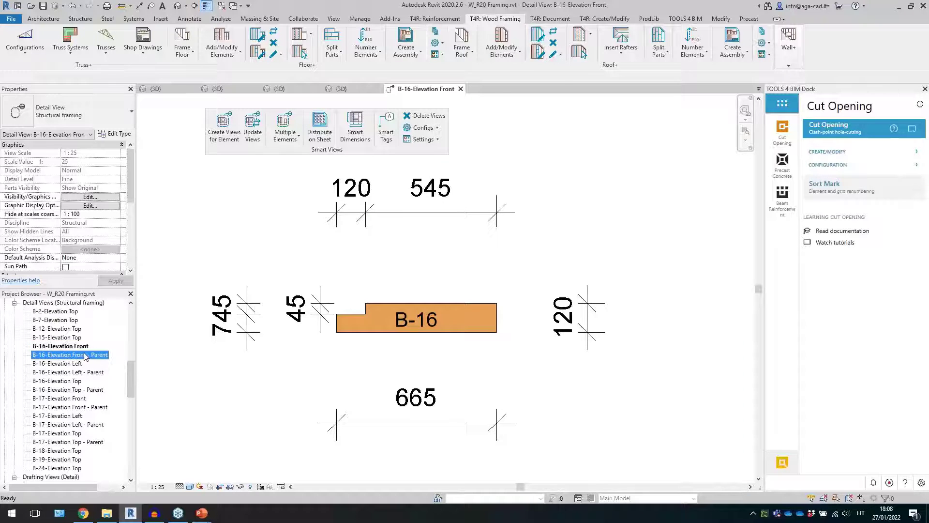
{"action": "double_click", "coordinate": [85, 357]}
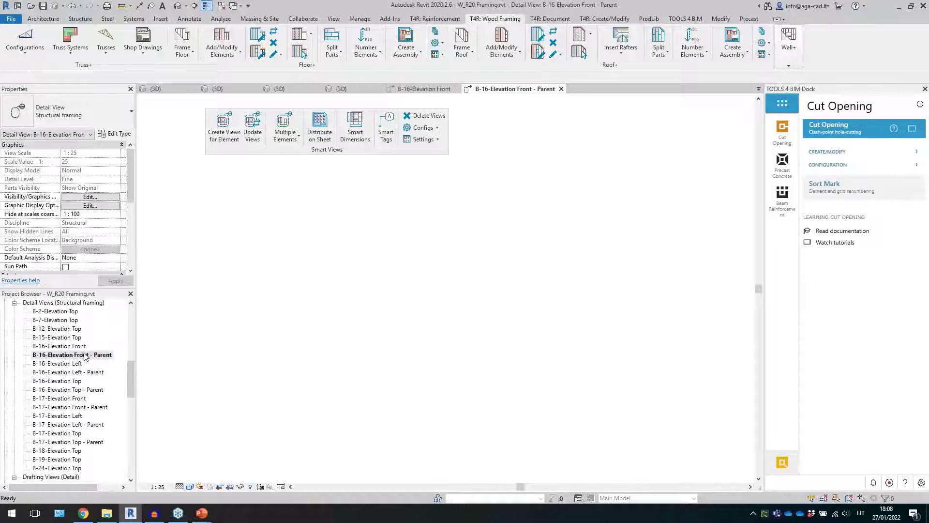
{"action": "double_click", "coordinate": [49, 346]}
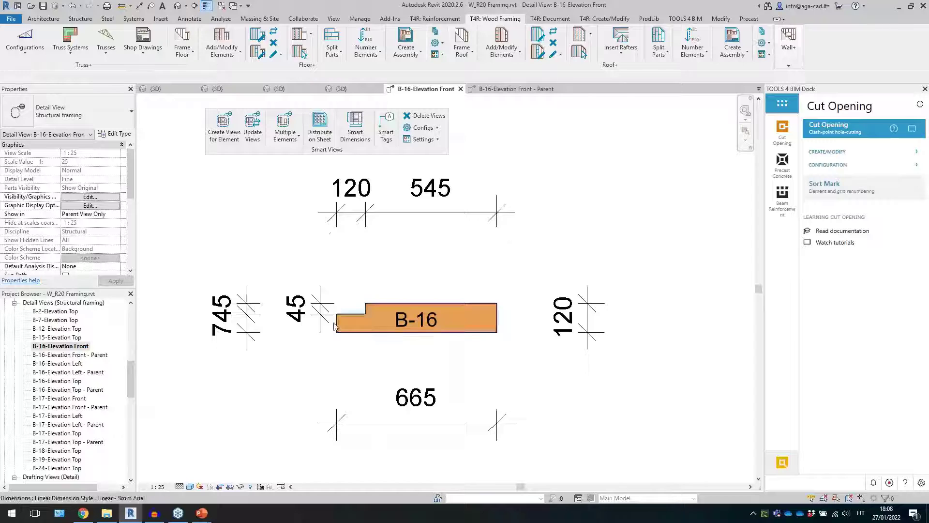
{"action": "scroll", "coordinate": [333, 327], "scroll_direction": "down", "scroll_amount": 2}
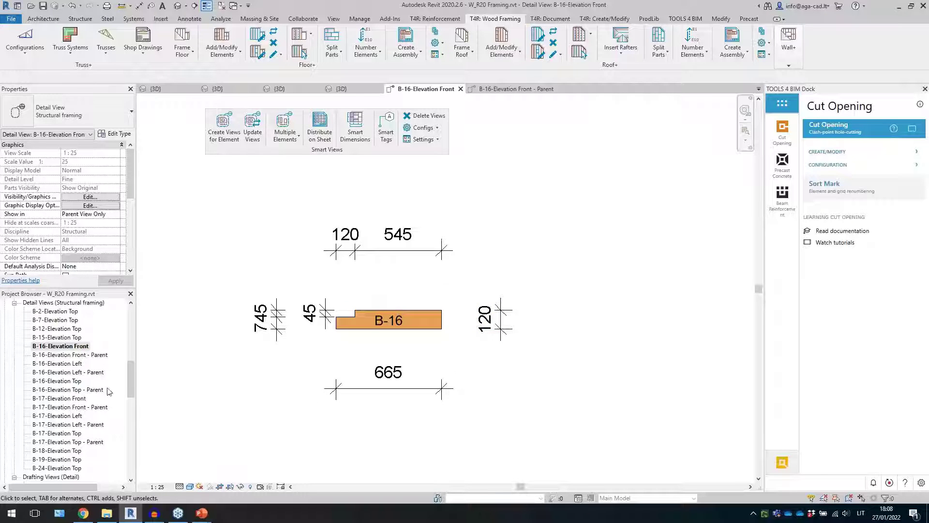
{"action": "double_click", "coordinate": [81, 398]}
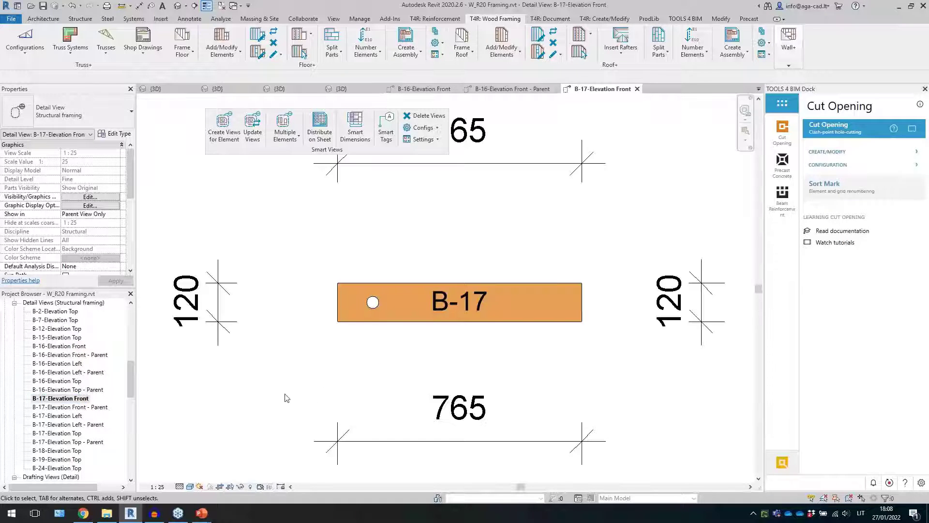
Return to the 3D view and open the sheet configuration with "Wood framing isolated" as the active configuration
{"action": "left_click", "coordinate": [183, 6]}
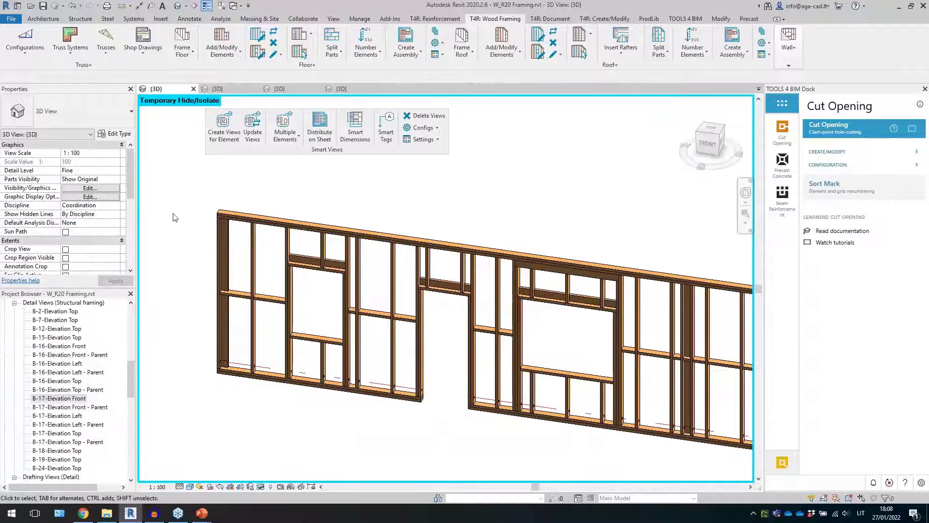
{"action": "scroll", "coordinate": [310, 216], "scroll_direction": "down", "scroll_amount": 3}
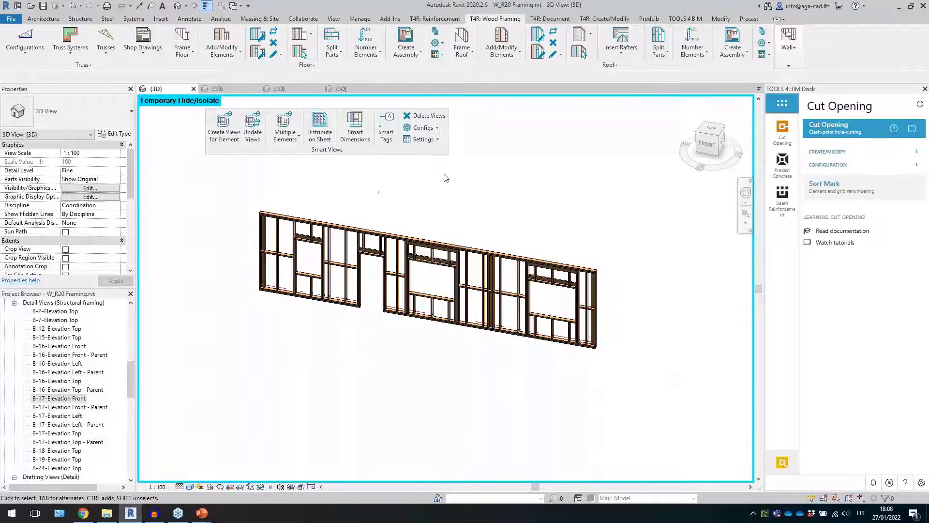
{"action": "left_click", "coordinate": [425, 129]}
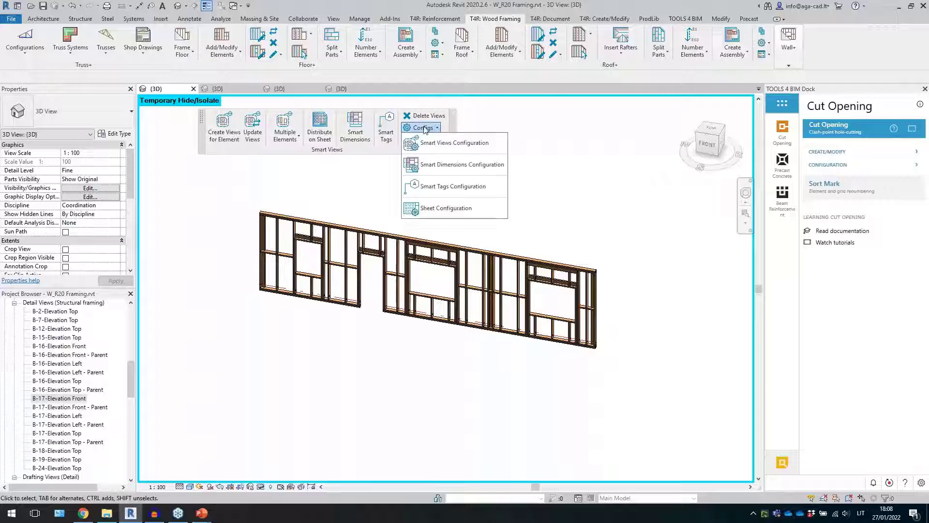
{"action": "left_click", "coordinate": [441, 211]}
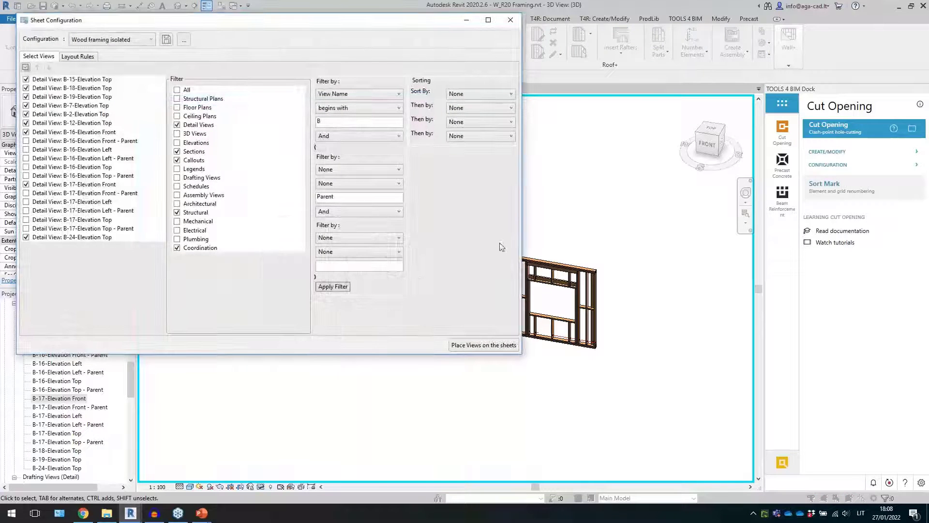
{"action": "left_click_drag", "start_coordinate": [265, 22], "coordinate": [420, 49]}
{"action": "left_click", "coordinate": [296, 68]}
{"action": "left_click", "coordinate": [296, 68]}
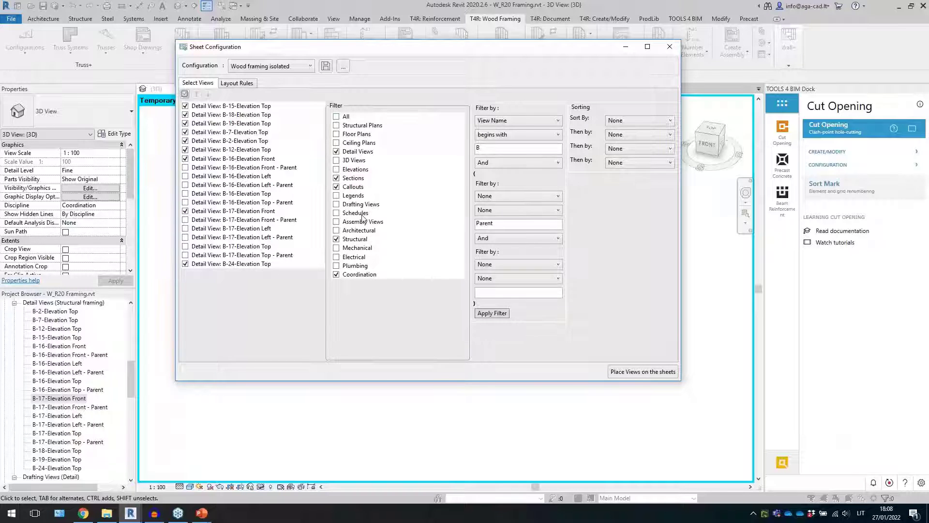
Examine the view name filter, the sorting options and the order of the listed B detail views
{"action": "left_click", "coordinate": [509, 123]}
{"action": "left_click", "coordinate": [509, 128]}
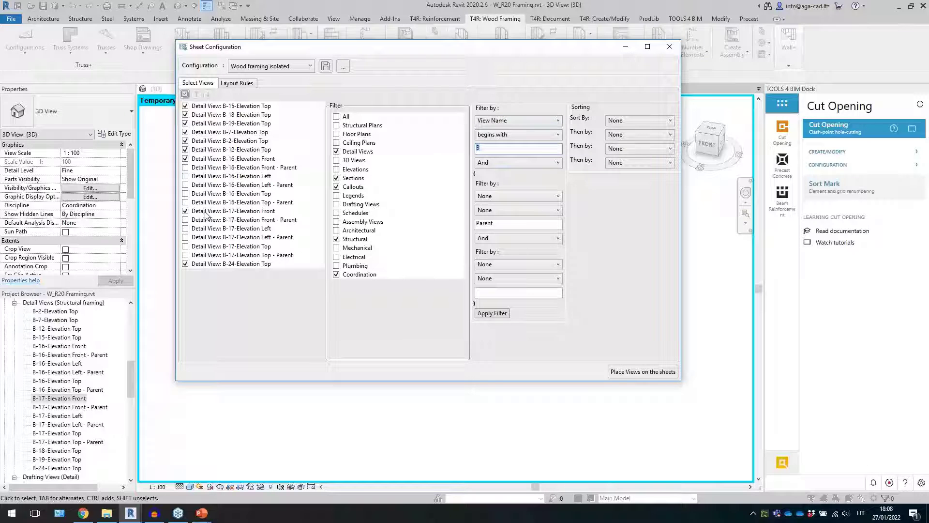
{"action": "left_click", "coordinate": [643, 123]}
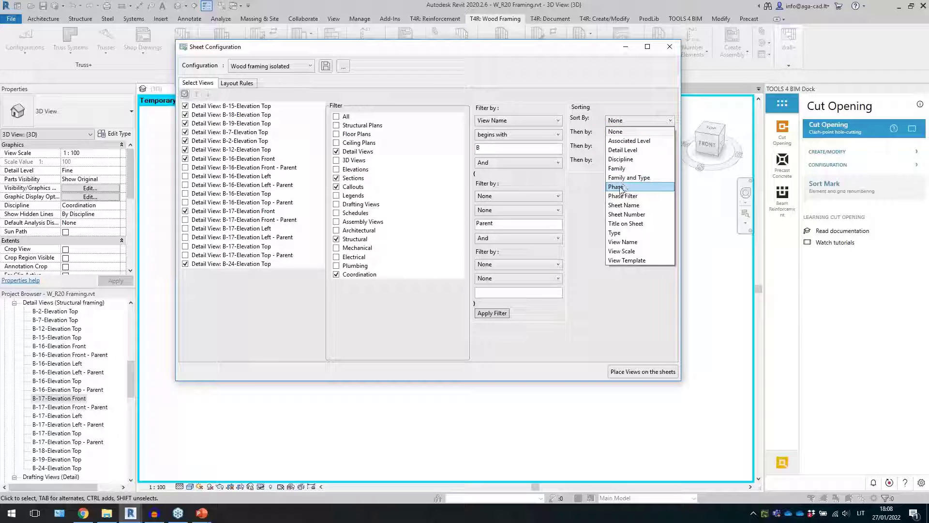
{"action": "left_click", "coordinate": [591, 203]}
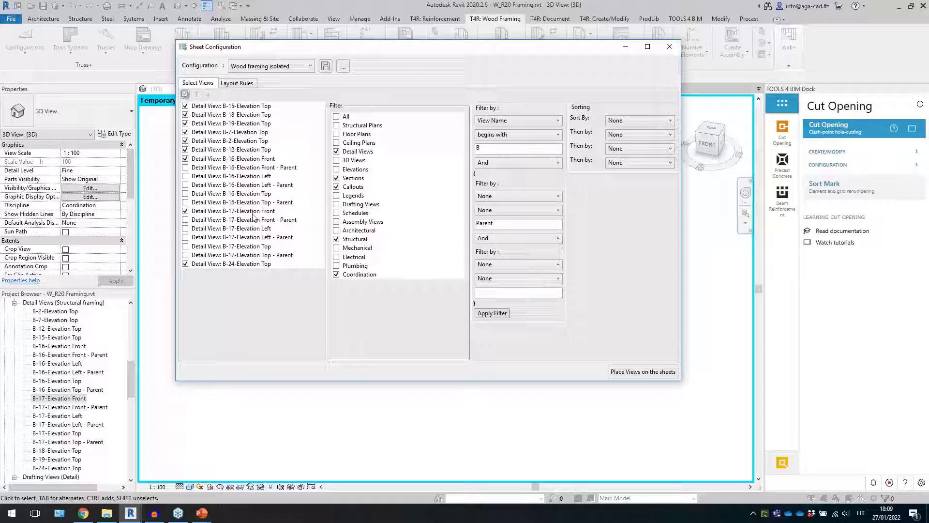
{"action": "left_click", "coordinate": [252, 159]}
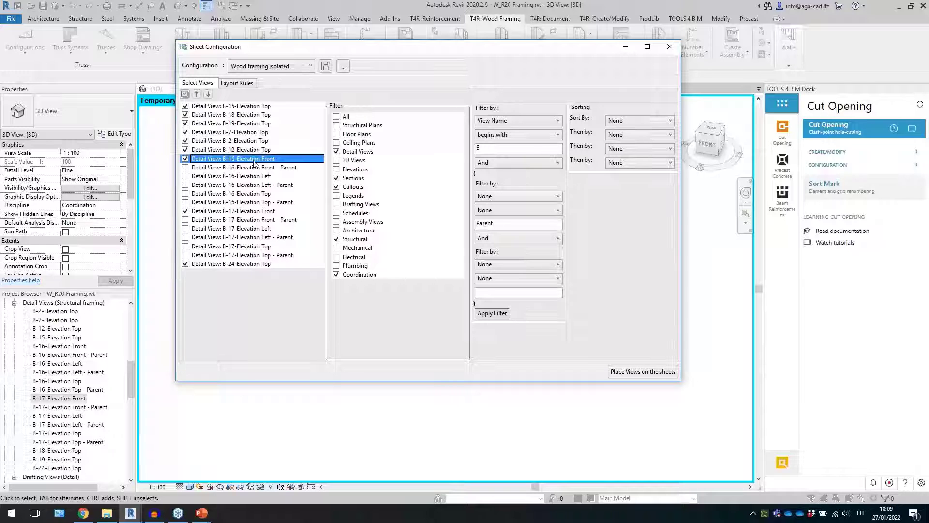
{"action": "left_click", "coordinate": [254, 106]}
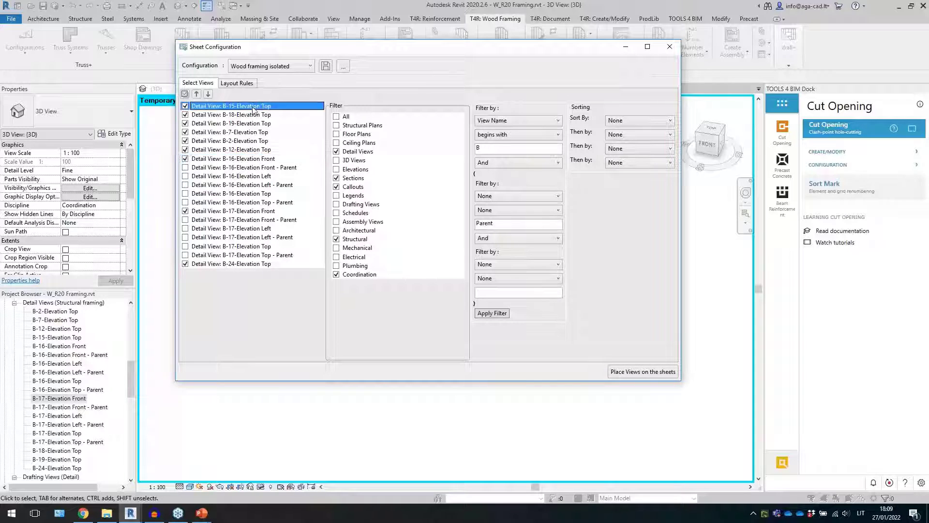
{"action": "left_click", "coordinate": [251, 153]}
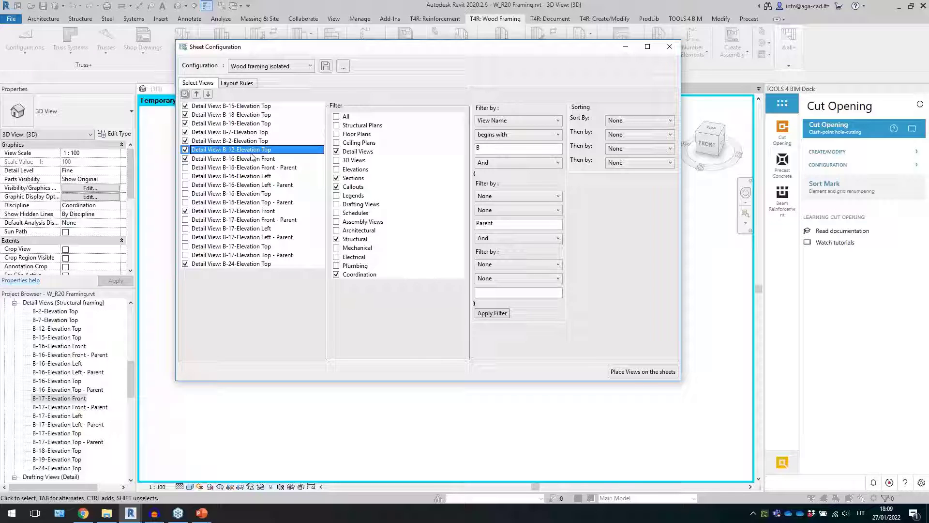
Review the layout rules for sheet number, sheet name, titleblock, titleblock offsets and viewport type
{"action": "left_click", "coordinate": [237, 84]}
{"action": "left_click_drag", "start_coordinate": [281, 95], "coordinate": [301, 112]}
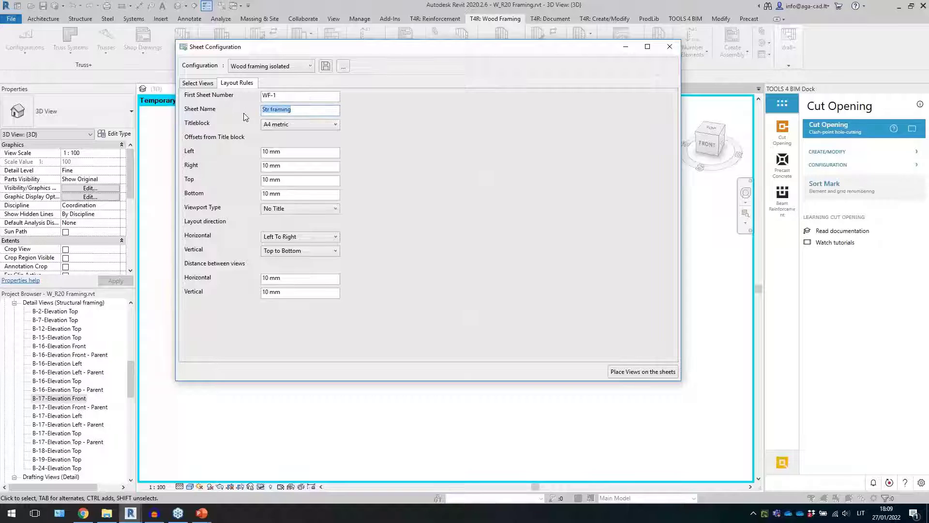
{"action": "left_click", "coordinate": [290, 125]}
{"action": "left_click", "coordinate": [274, 142]}
{"action": "left_click_drag", "start_coordinate": [296, 194], "coordinate": [262, 193]}
{"action": "left_click", "coordinate": [296, 211]}
{"action": "left_click", "coordinate": [301, 212]}
Keep the Left To Right layout direction, check the distances between views, and place the checked views on the sheets
{"action": "left_click", "coordinate": [282, 237]}
{"action": "left_click", "coordinate": [280, 244]}
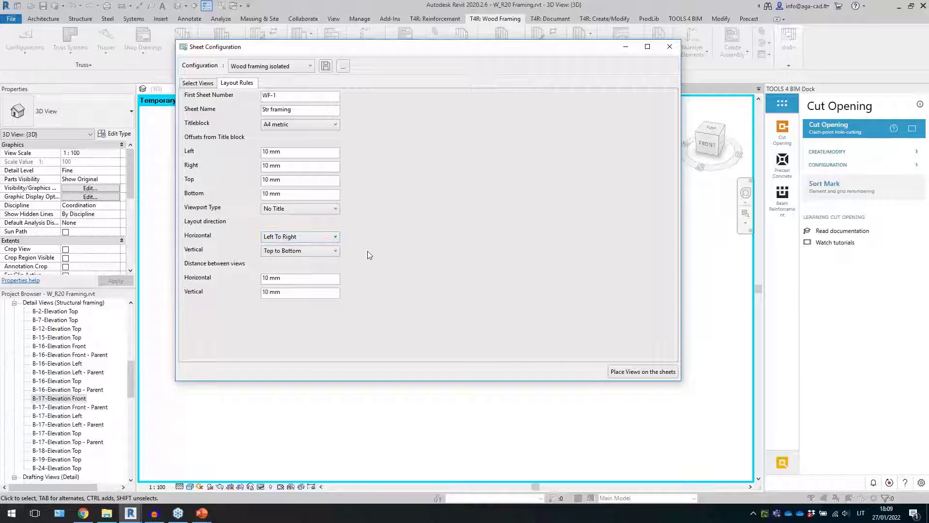
{"action": "left_click_drag", "start_coordinate": [287, 281], "coordinate": [249, 295]}
{"action": "left_click", "coordinate": [635, 372]}
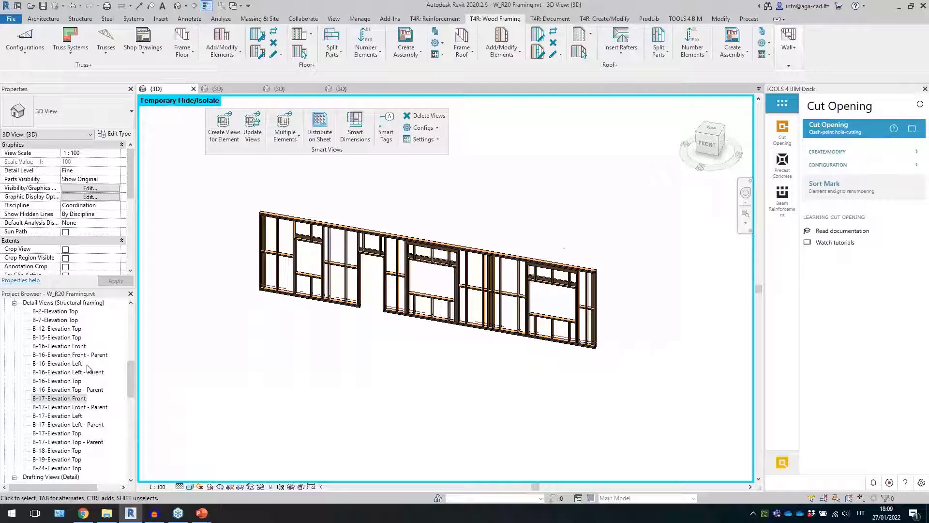
Open sheet WF-1 - Str framing and examine the arrangement of the placed framing detail views
{"action": "left_click_drag", "start_coordinate": [132, 376], "coordinate": [133, 397]}
{"action": "double_click", "coordinate": [41, 416]}
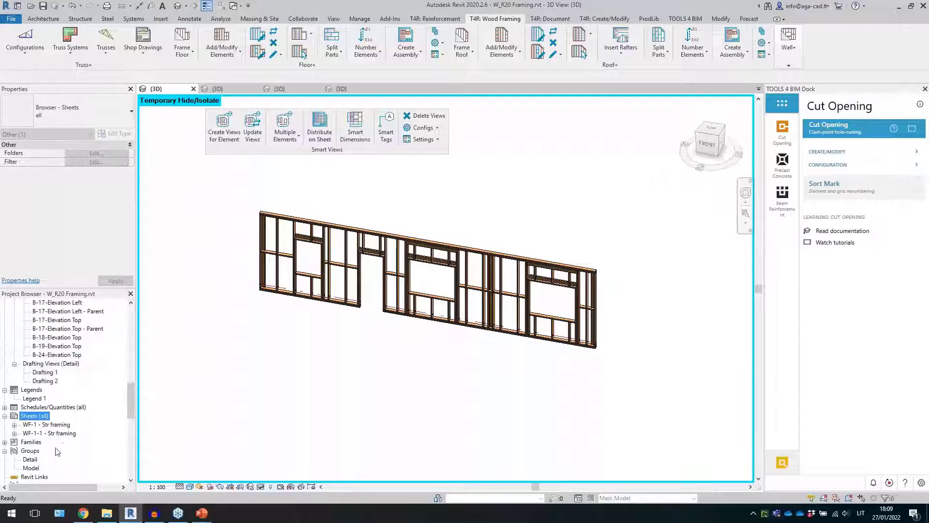
{"action": "double_click", "coordinate": [58, 425]}
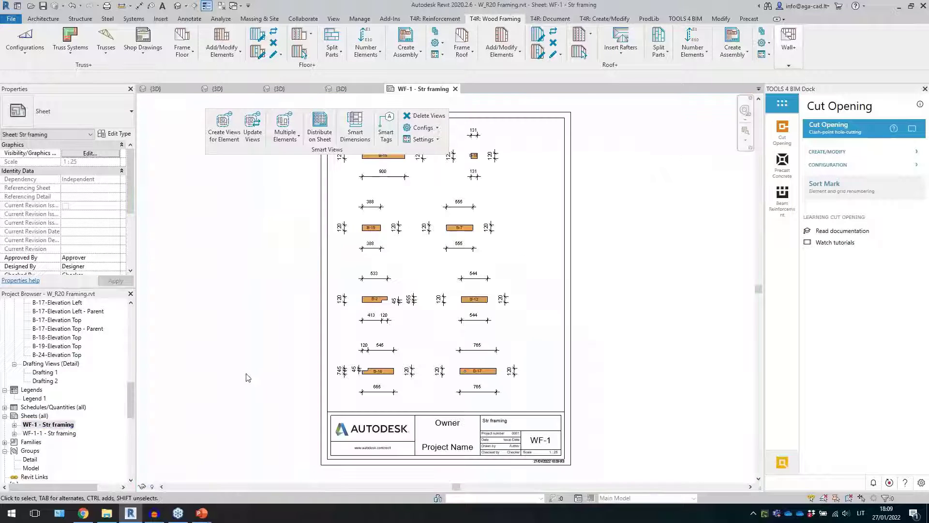
{"action": "middle_click_drag", "start_coordinate": [263, 288], "coordinate": [336, 299]}
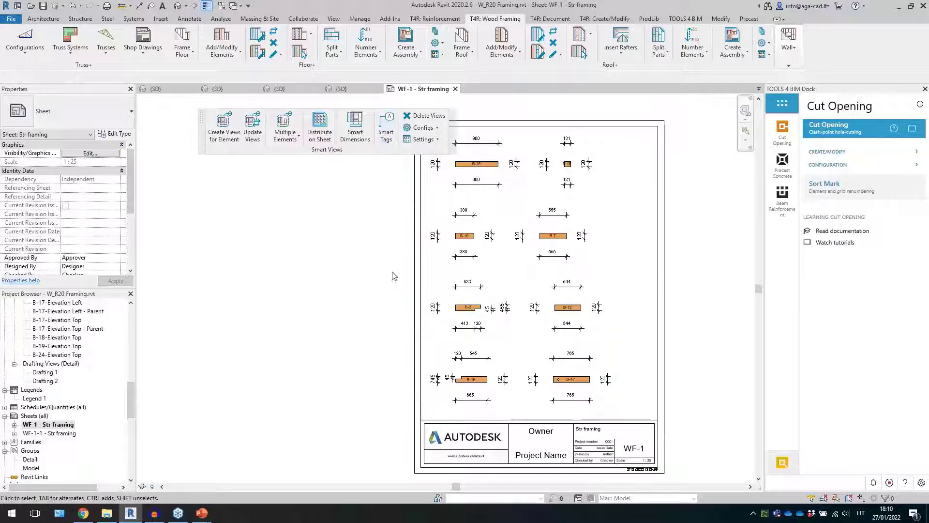
Open sheet WF-1-1 - Str framing and inspect the detail view placed on it
{"action": "double_click", "coordinate": [62, 433]}
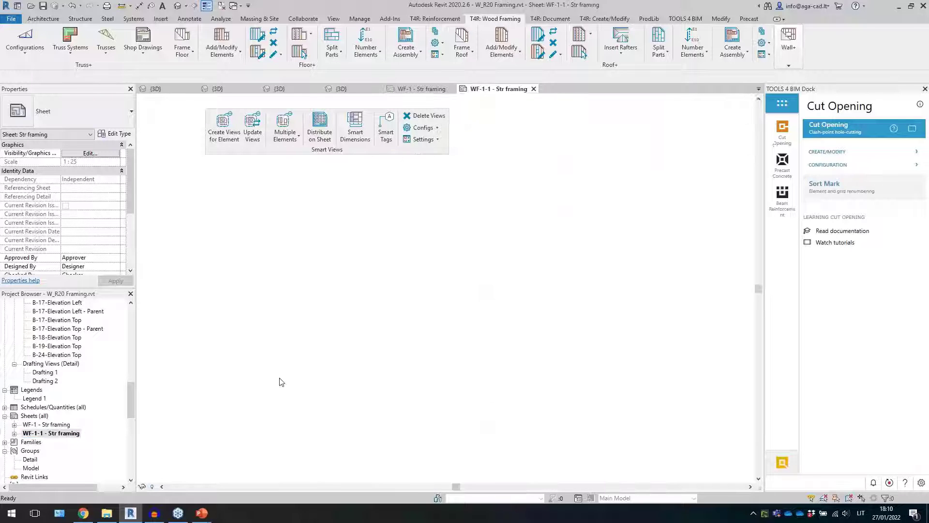
{"action": "middle_click_drag", "start_coordinate": [436, 288], "coordinate": [568, 284]}
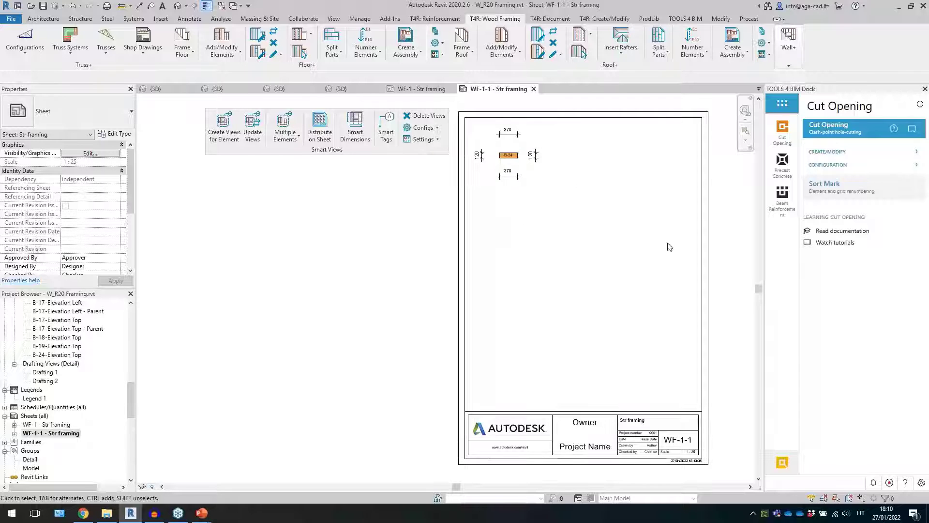
{"action": "scroll", "coordinate": [213, 348], "scroll_direction": "down", "scroll_amount": 2}
{"action": "scroll", "coordinate": [553, 252], "scroll_direction": "up", "scroll_amount": 2}
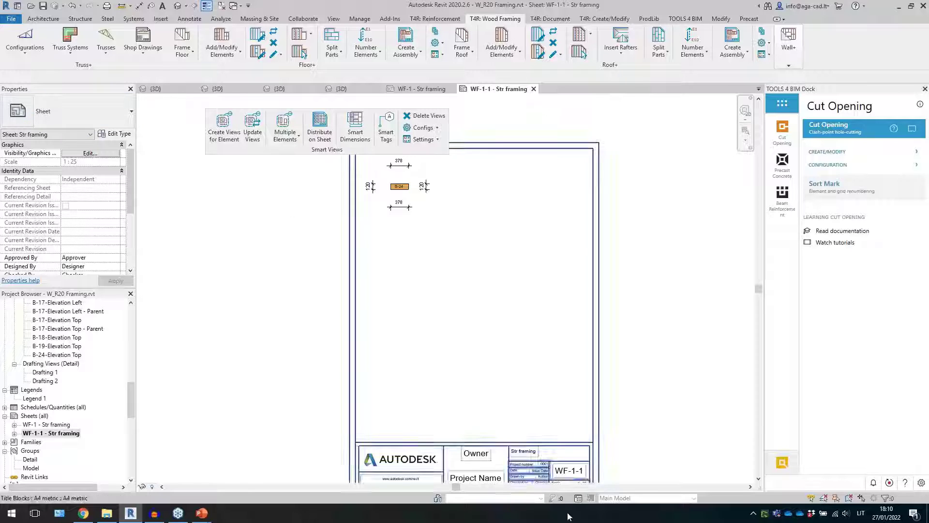
Go back to the 3D view, close the inactive sheet views, and reset the temporary hide/isolate to show the full walls
{"action": "left_click", "coordinate": [177, 6]}
{"action": "left_click", "coordinate": [221, 6]}
{"action": "scroll", "coordinate": [208, 228], "scroll_direction": "up", "scroll_amount": 1}
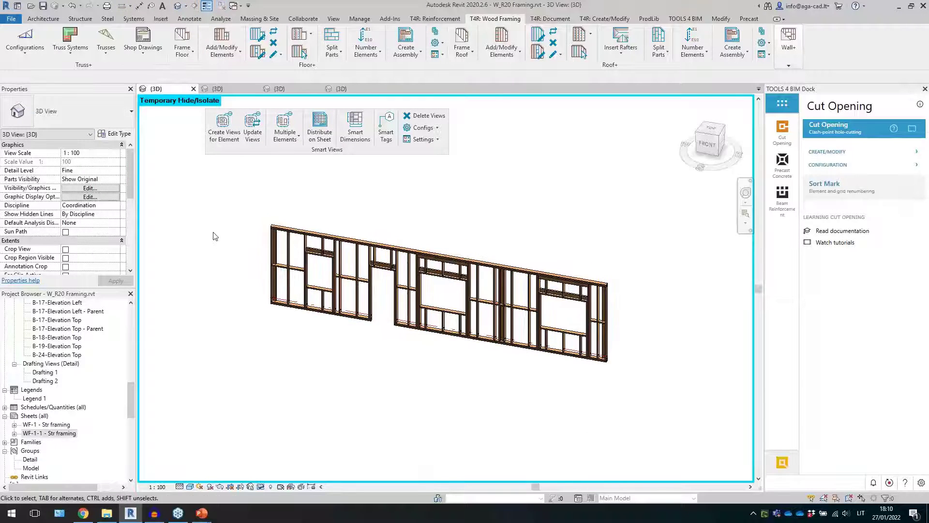
{"action": "scroll", "coordinate": [221, 261], "scroll_direction": "up", "scroll_amount": 1}
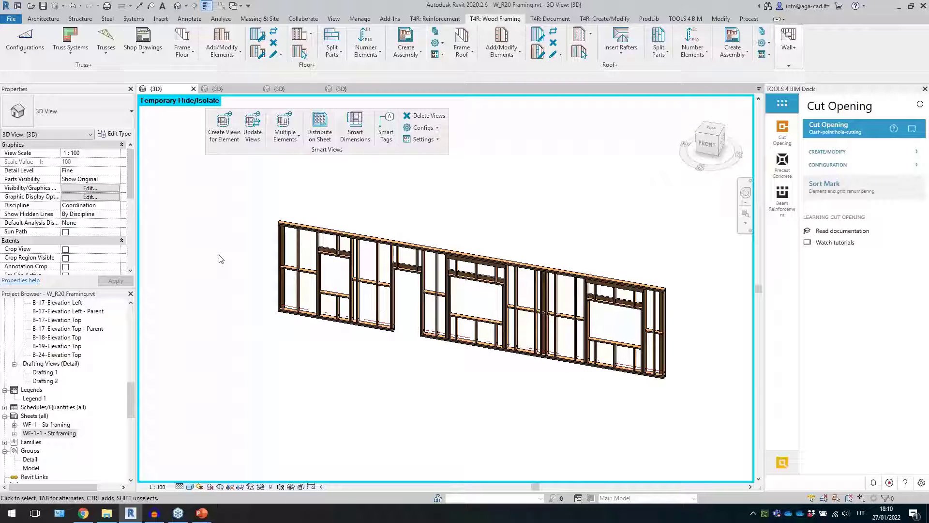
{"action": "left_click", "coordinate": [261, 487]}
{"action": "left_click", "coordinate": [291, 467]}
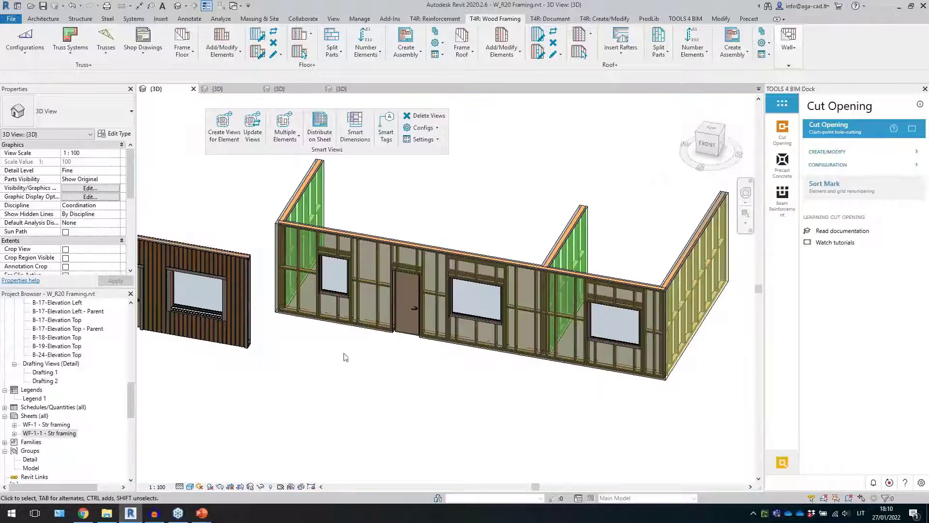
Load the "Wood framing wall" Smart Views configuration, check the Elevation Front dimensioning rule and tagging configuration, and save it
{"action": "scroll", "coordinate": [352, 339], "scroll_direction": "down", "scroll_amount": 2}
{"action": "middle_click_drag", "start_coordinate": [454, 372], "coordinate": [414, 387], "text": "shift"}
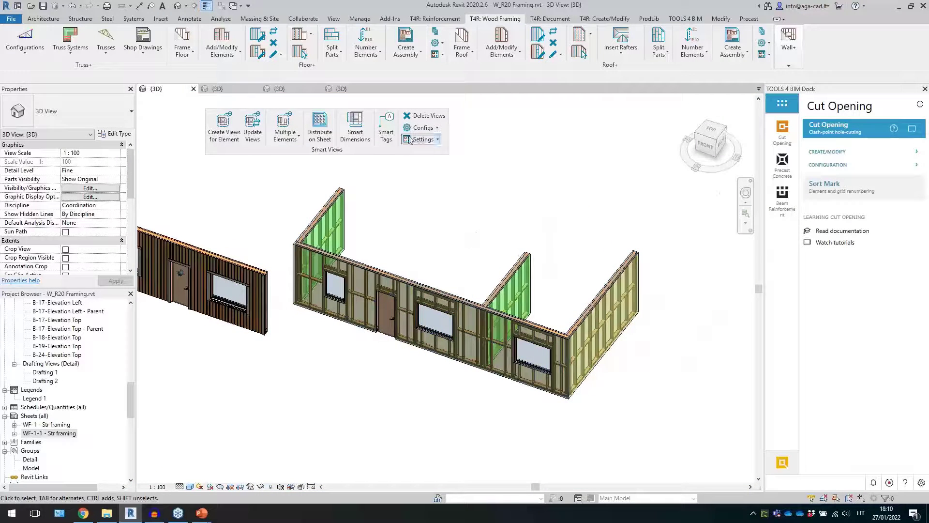
{"action": "left_click", "coordinate": [421, 128]}
{"action": "left_click", "coordinate": [492, 215]}
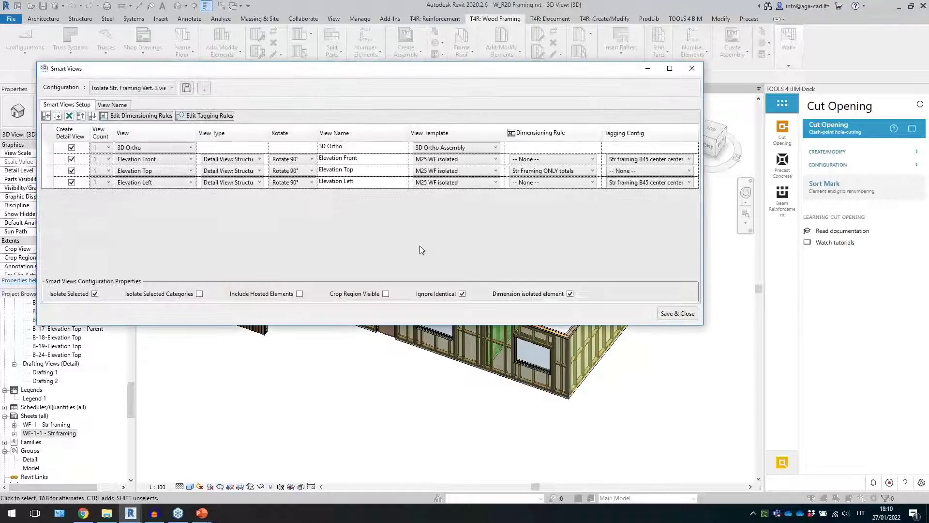
{"action": "left_click", "coordinate": [129, 88]}
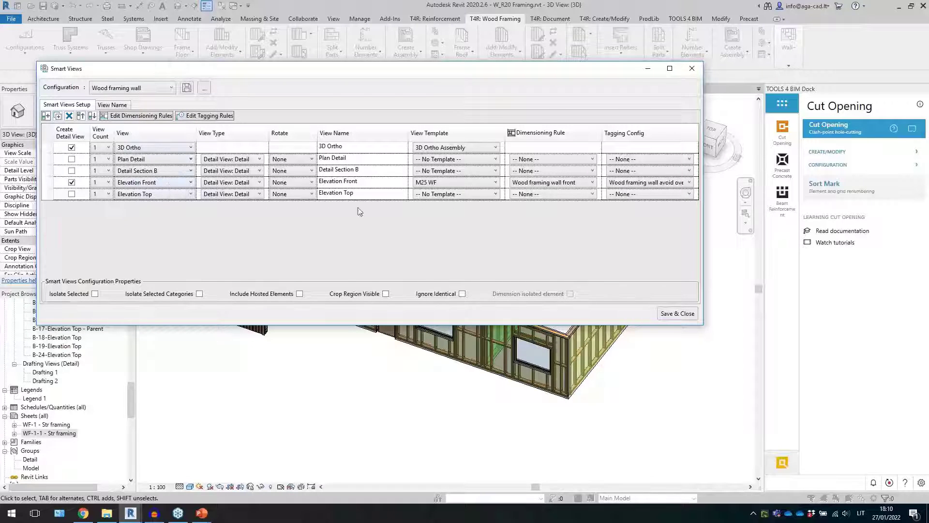
{"action": "left_click", "coordinate": [545, 184]}
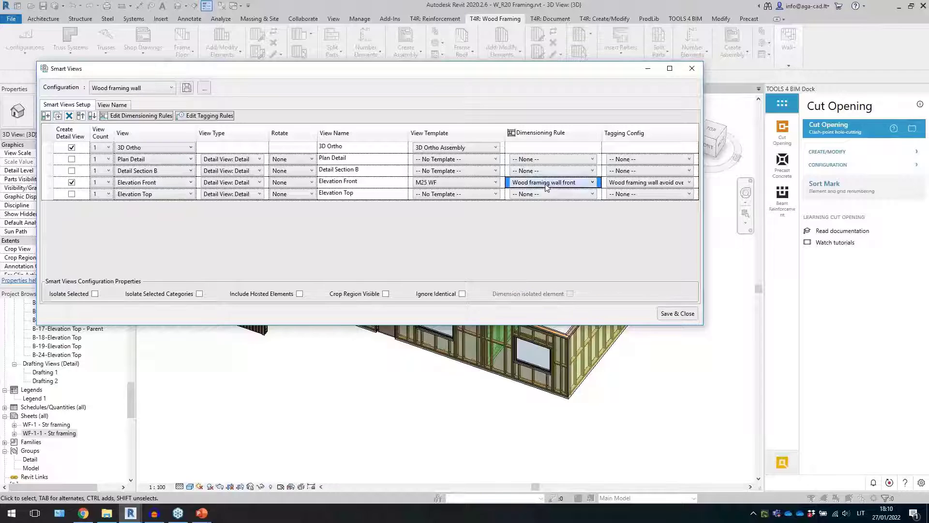
{"action": "left_click", "coordinate": [652, 183]}
{"action": "left_click", "coordinate": [652, 183]}
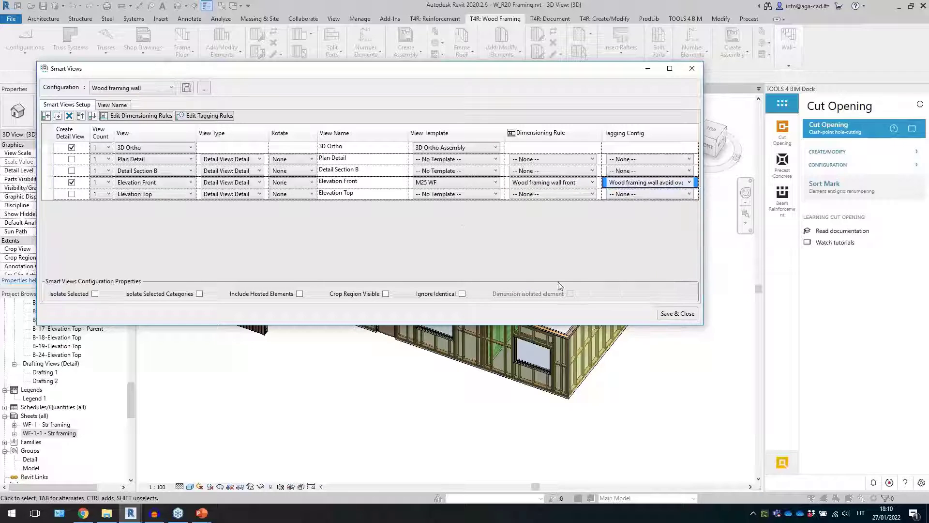
{"action": "left_click", "coordinate": [678, 314]}
Select the long front wall and its two adjoining green walls, filtered to the Walls category, and create Smart Views for them
{"action": "left_click_drag", "start_coordinate": [537, 208], "coordinate": [329, 337]}
{"action": "left_click", "coordinate": [452, 47]}
{"action": "left_click", "coordinate": [262, 165]}
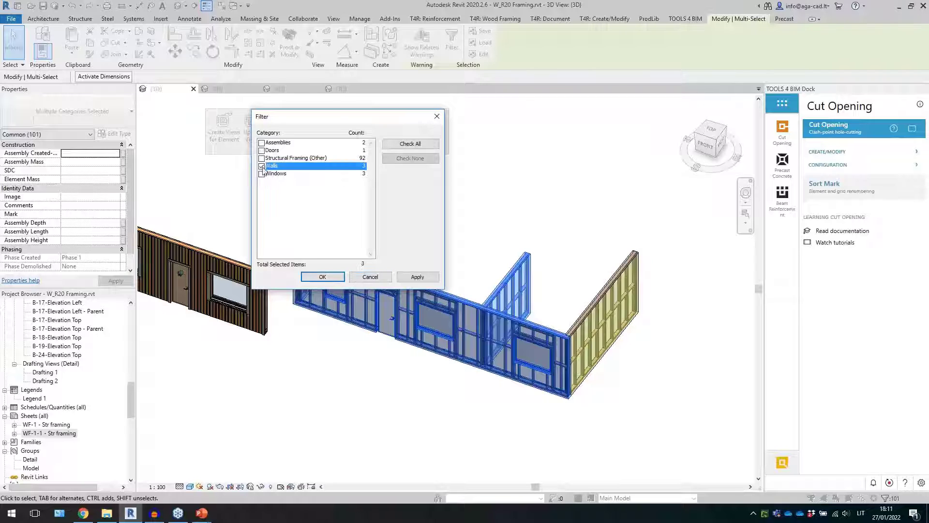
{"action": "left_click", "coordinate": [309, 277]}
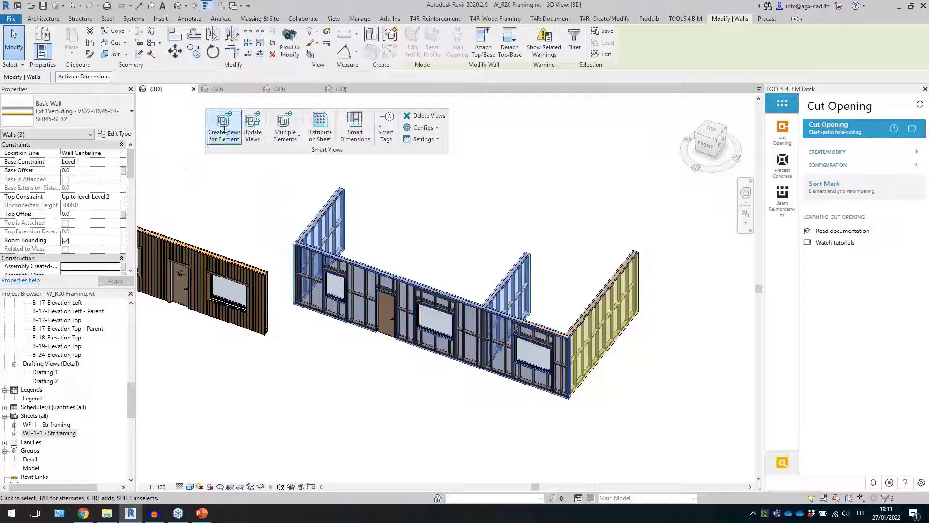
{"action": "left_click", "coordinate": [224, 127]}
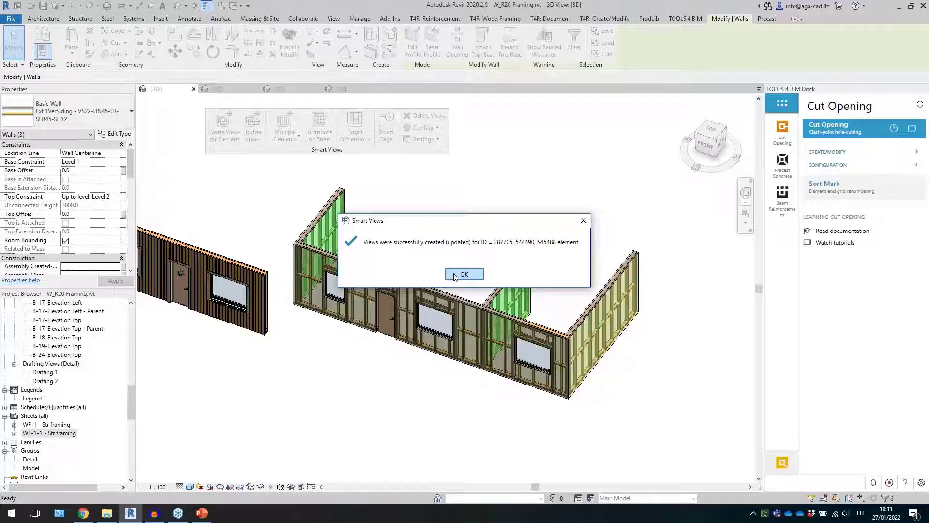
{"action": "left_click", "coordinate": [463, 274]}
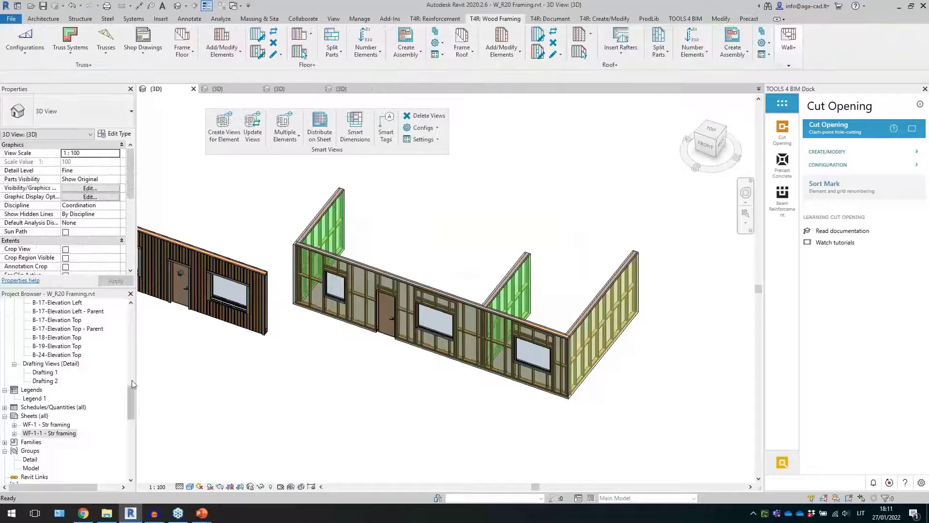
Expand the Detail Views (Detail) group in the project browser to locate the wall elevation views
{"action": "left_click", "coordinate": [131, 407]}
{"action": "scroll", "coordinate": [134, 406], "scroll_direction": "up", "scroll_amount": 1}
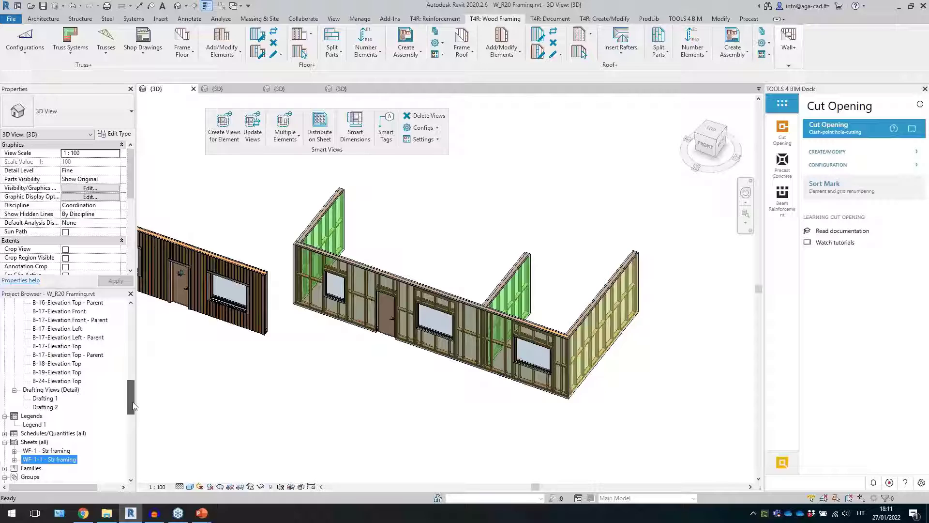
{"action": "left_click_drag", "start_coordinate": [134, 406], "coordinate": [132, 370]}
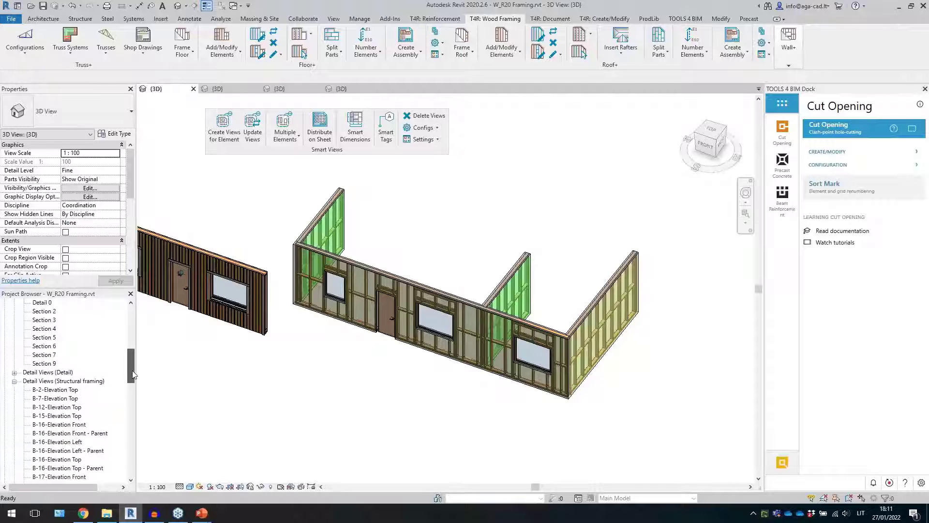
{"action": "double_click", "coordinate": [66, 373]}
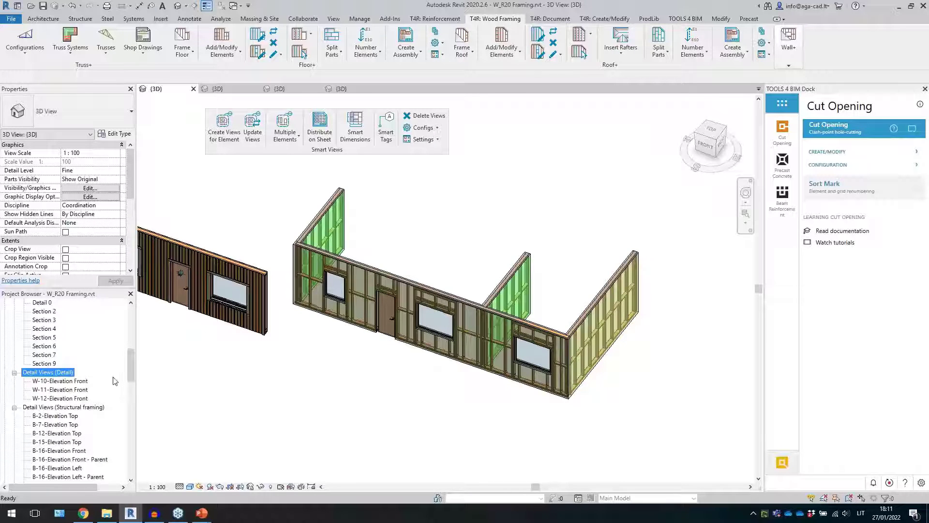
Open the W-10, W-11 and W-12 Elevation Front detail views in turn and examine their framing dimensions and tags
{"action": "double_click", "coordinate": [54, 381]}
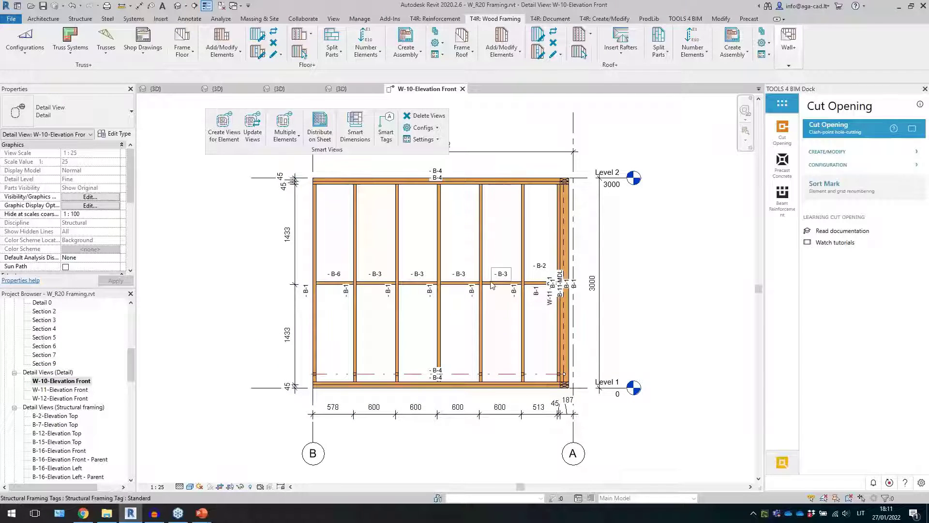
{"action": "scroll", "coordinate": [491, 285], "scroll_direction": "down", "scroll_amount": 1}
{"action": "mouse_move", "coordinate": [690, 304]}
{"action": "middle_mouse_down"}
{"action": "mouse_move", "coordinate": [676, 328]}
{"action": "mouse_move", "coordinate": [674, 308]}
{"action": "middle_mouse_up"}
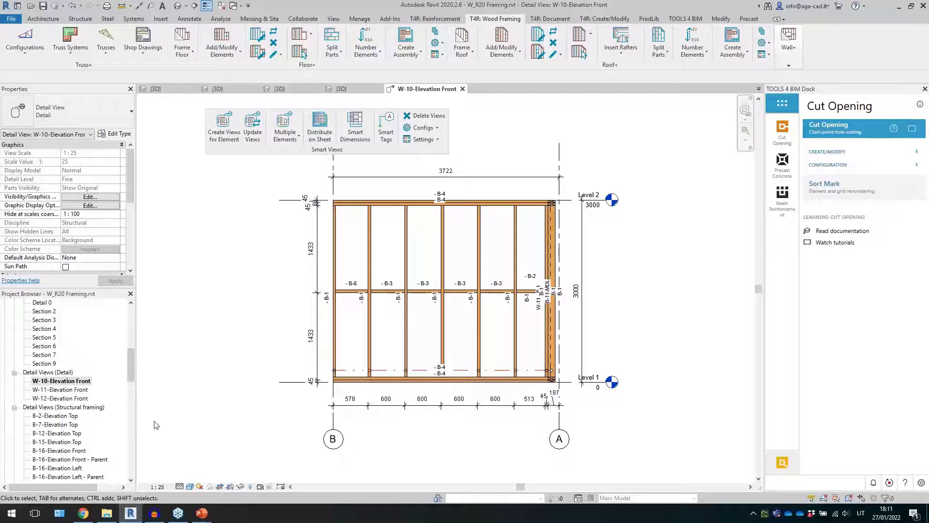
{"action": "double_click", "coordinate": [75, 390]}
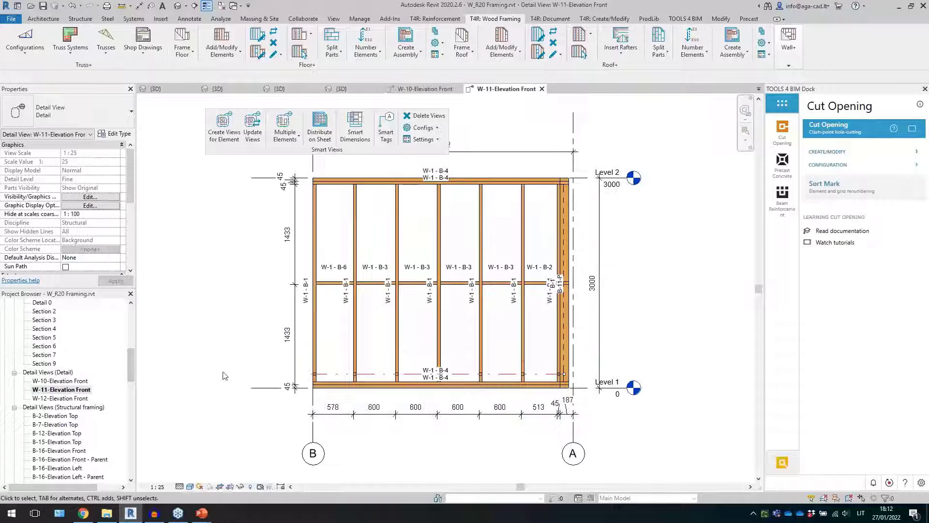
{"action": "double_click", "coordinate": [59, 398]}
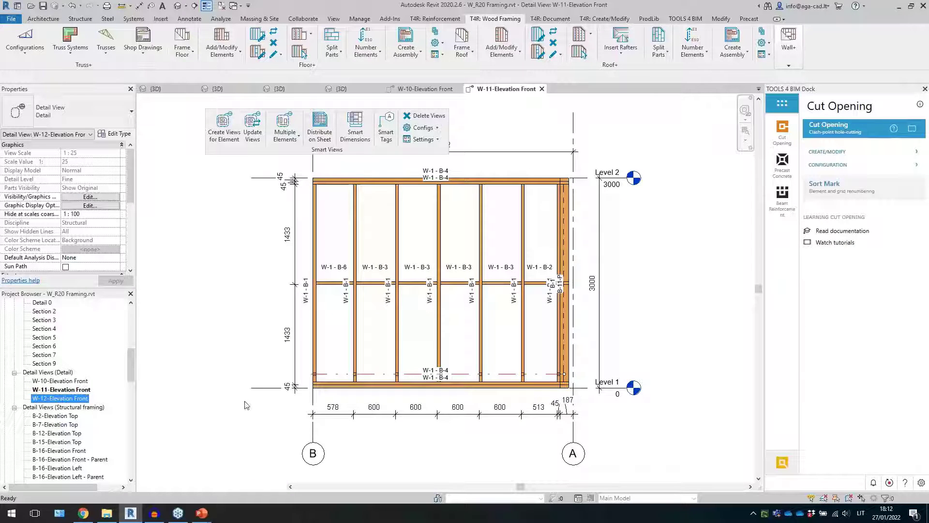
{"action": "scroll", "coordinate": [245, 404], "scroll_direction": "up", "scroll_amount": 3}
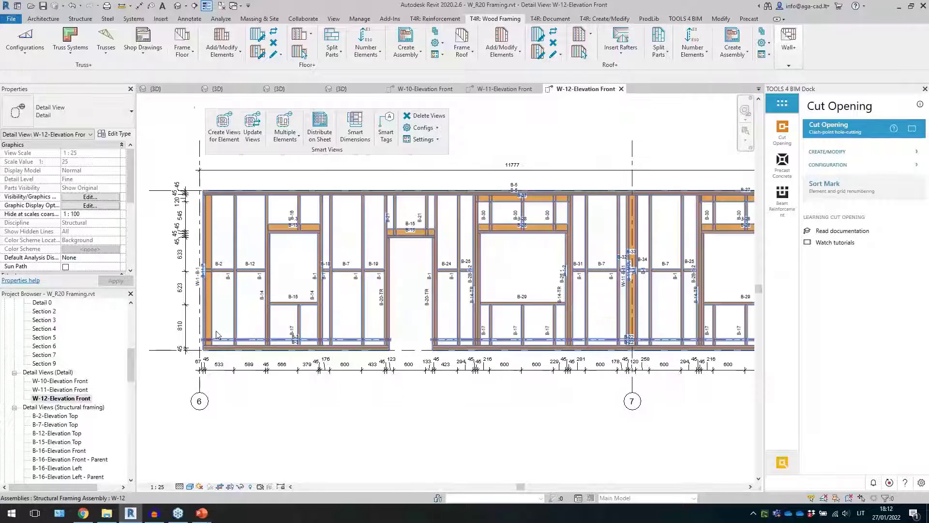
{"action": "scroll", "coordinate": [344, 399], "scroll_direction": "up", "scroll_amount": 1}
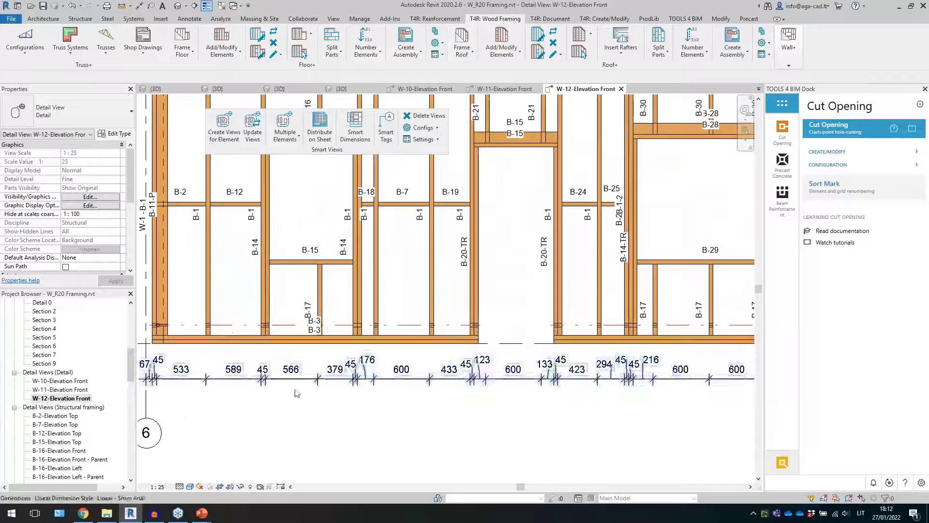
{"action": "scroll", "coordinate": [282, 386], "scroll_direction": "down", "scroll_amount": 1}
{"action": "scroll", "coordinate": [290, 387], "scroll_direction": "down", "scroll_amount": 3}
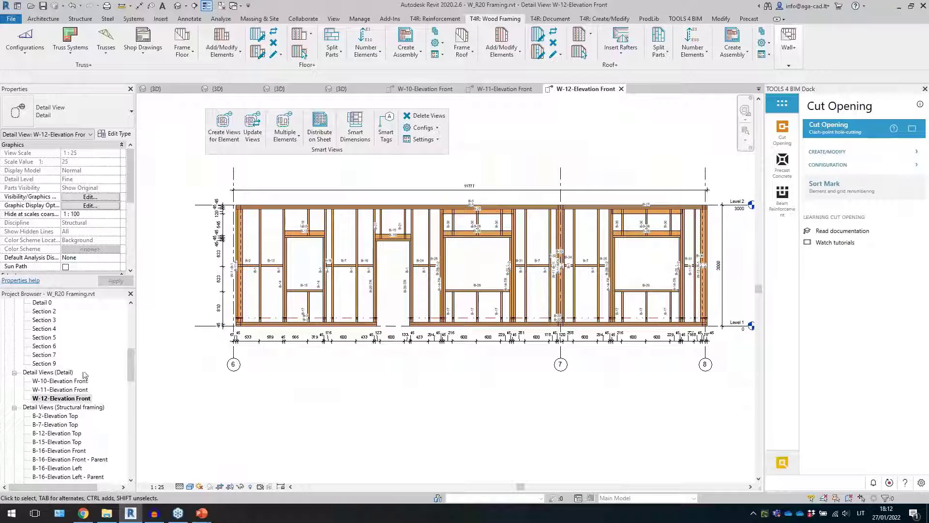
Open the Level 1 structural plan and go from its section marker to the Section 9 view of the long wall
{"action": "left_click_drag", "start_coordinate": [129, 372], "coordinate": [130, 326]}
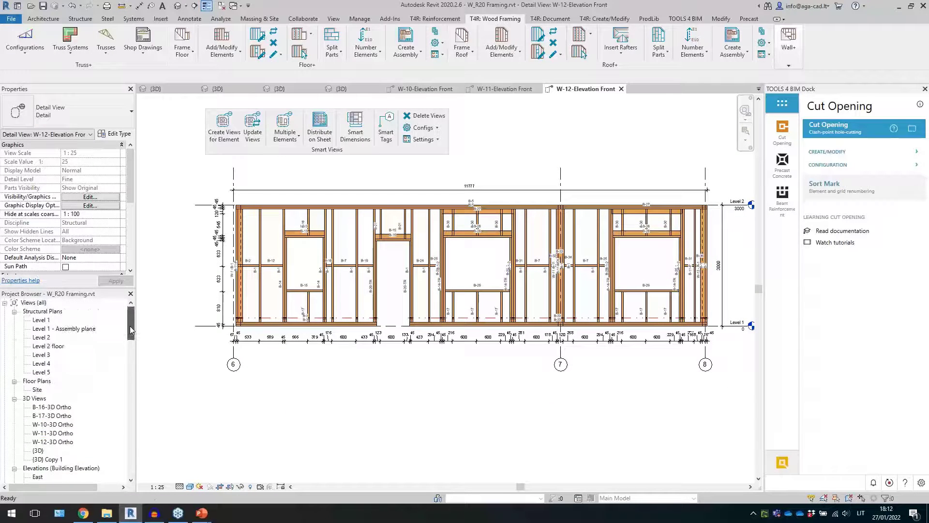
{"action": "left_click", "coordinate": [46, 321]}
{"action": "double_click", "coordinate": [44, 320]}
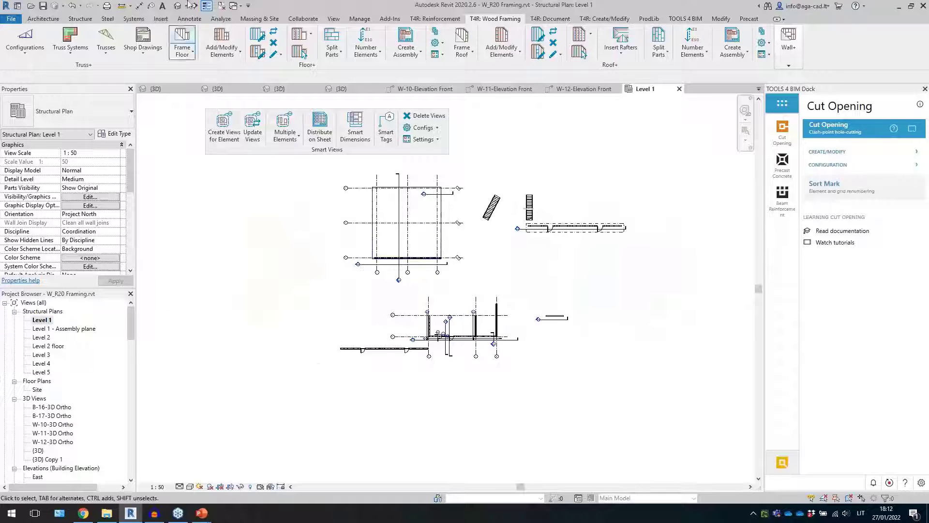
{"action": "left_click", "coordinate": [221, 7]}
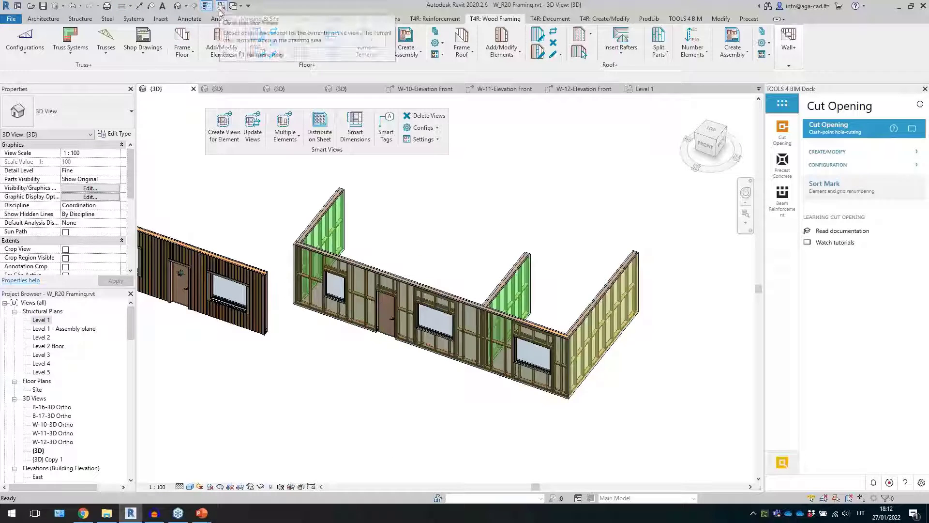
{"action": "left_click", "coordinate": [46, 321]}
{"action": "double_click", "coordinate": [46, 324]}
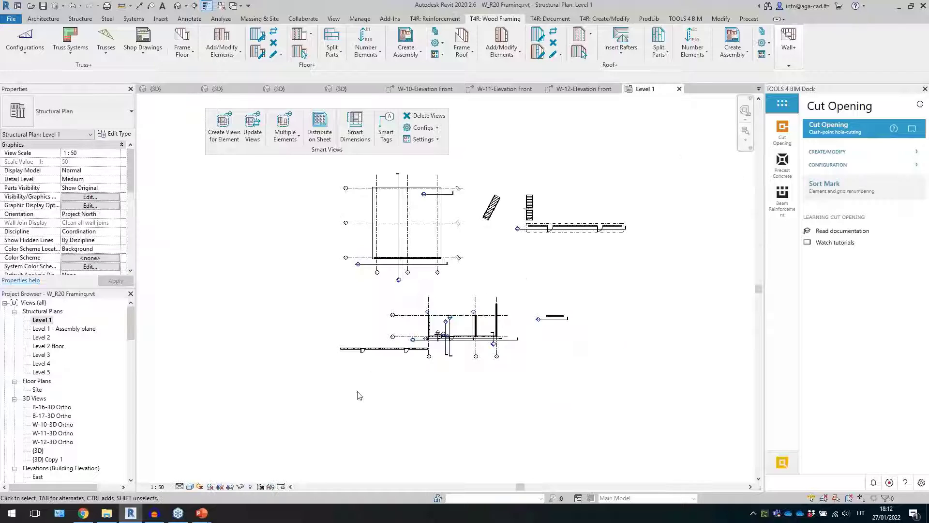
{"action": "scroll", "coordinate": [373, 377], "scroll_direction": "up", "scroll_amount": 2}
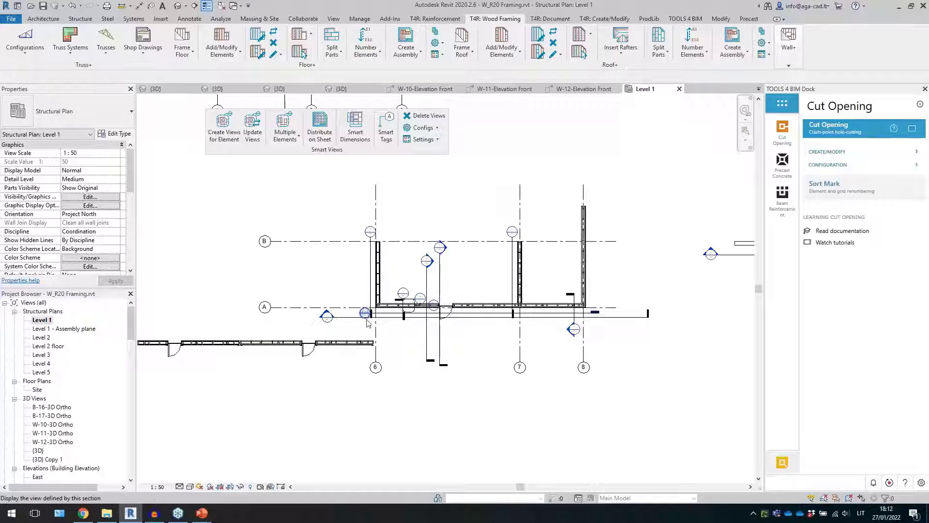
{"action": "double_click", "coordinate": [327, 317]}
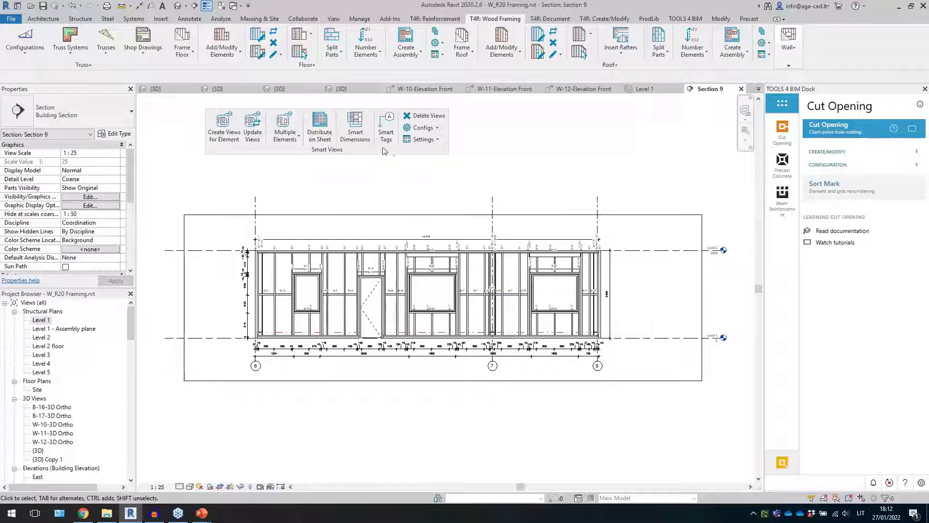
Delete all Smart Dimensions and Smart Tags in the Section 9 view, keeping both tool windows open clear of the wall
{"action": "left_click", "coordinate": [355, 127]}
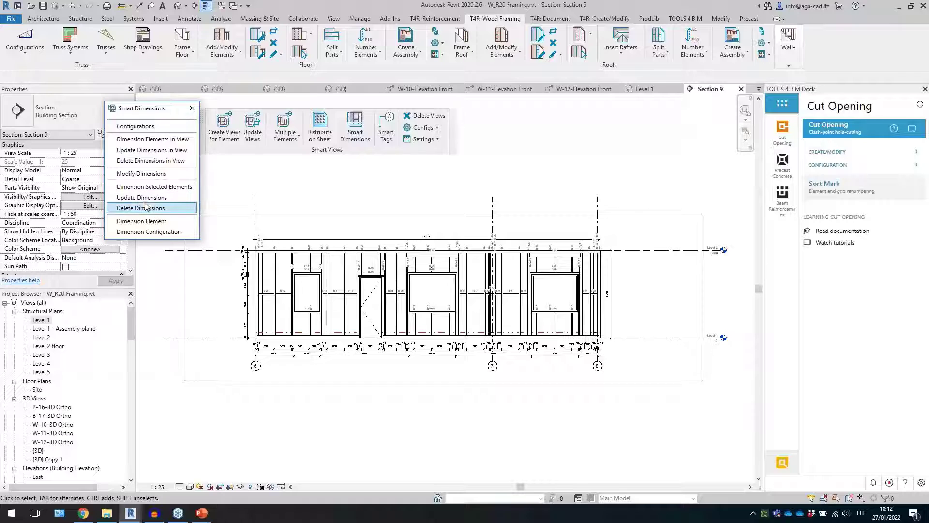
{"action": "left_click", "coordinate": [140, 160]}
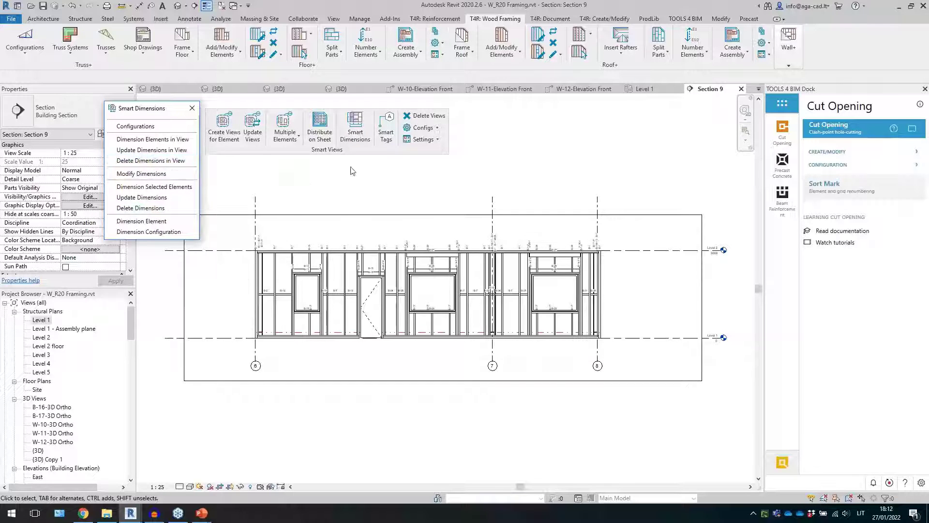
{"action": "left_click", "coordinate": [385, 131]}
{"action": "left_click", "coordinate": [154, 173]}
{"action": "left_click_drag", "start_coordinate": [164, 122], "coordinate": [520, 122]}
{"action": "left_click_drag", "start_coordinate": [174, 114], "coordinate": [177, 123]}
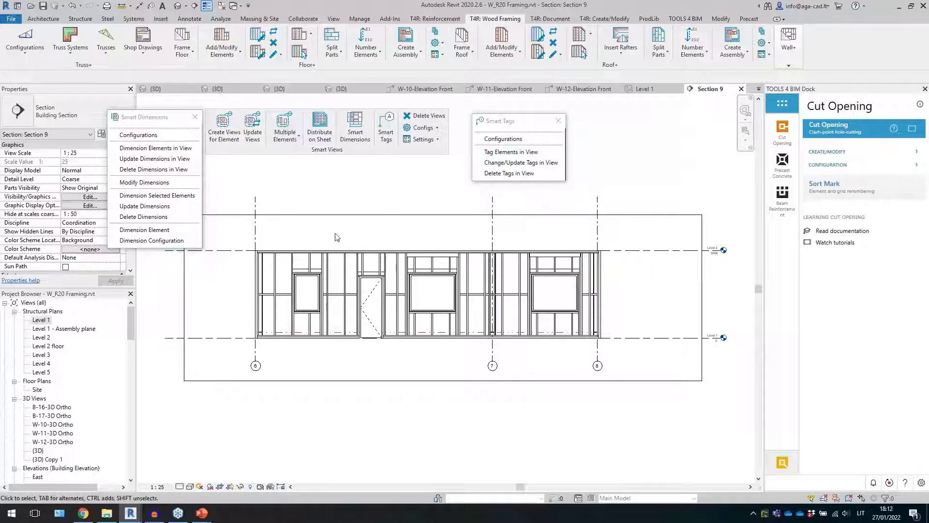
Start dimensioning the elements in view and choose the "Wood framing wall front" Smart Dimension configuration
{"action": "scroll", "coordinate": [337, 237], "scroll_direction": "up", "scroll_amount": 1}
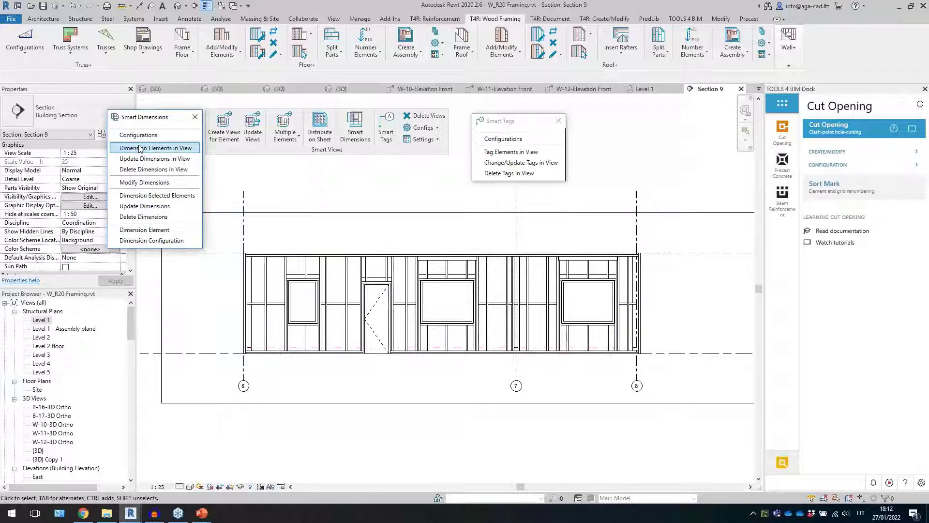
{"action": "left_click_drag", "start_coordinate": [145, 117], "coordinate": [128, 129]}
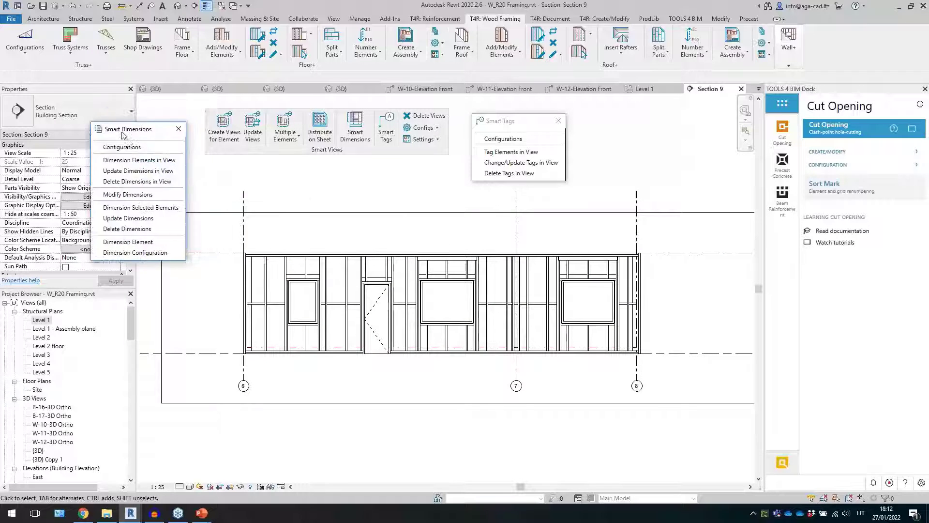
{"action": "left_click", "coordinate": [132, 161]}
{"action": "left_click", "coordinate": [387, 238]}
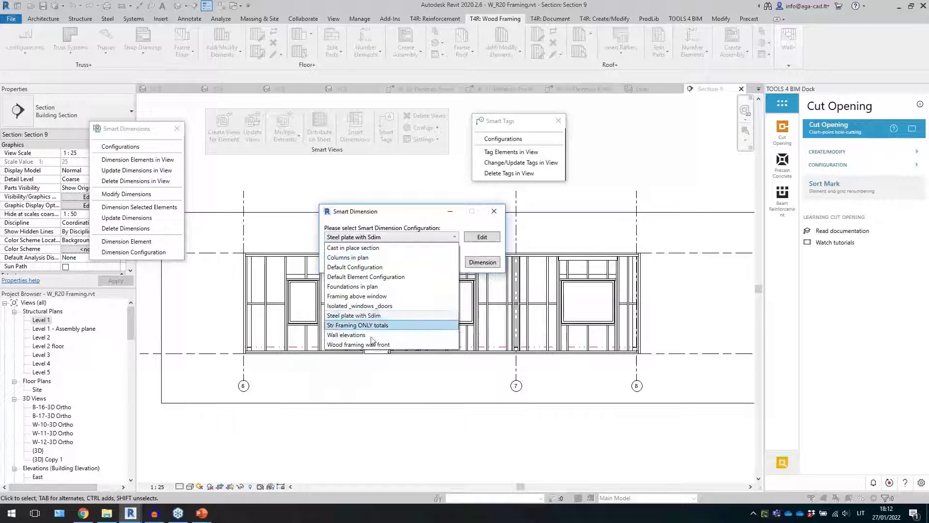
{"action": "left_click", "coordinate": [371, 344]}
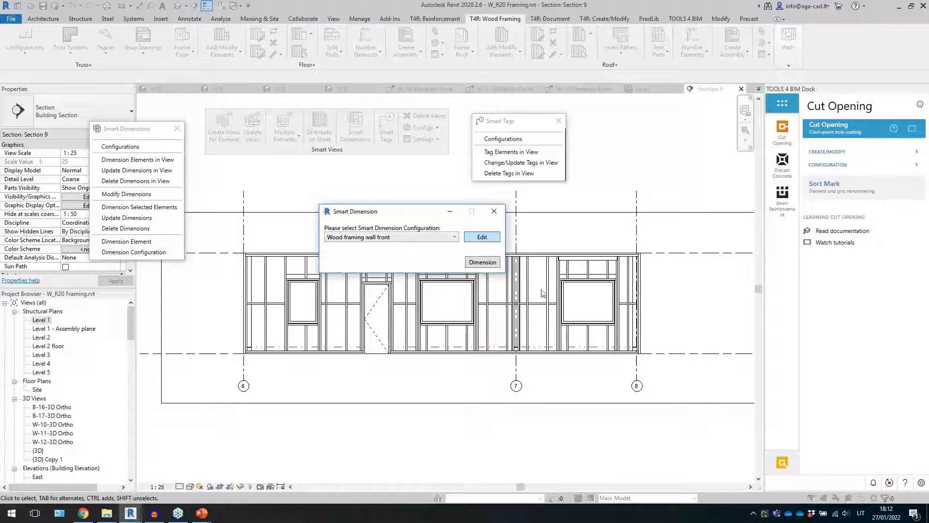
Review the configuration's structural framing rules for vertical and horizontal elements, its Windows settings and the other element categories, then close it unsaved
{"action": "key", "text": "Return"}
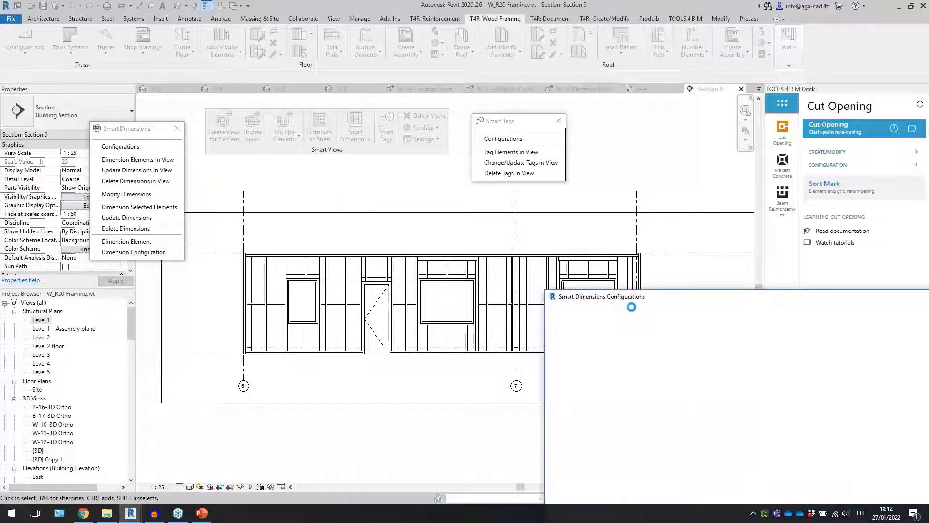
{"action": "left_click", "coordinate": [381, 163]}
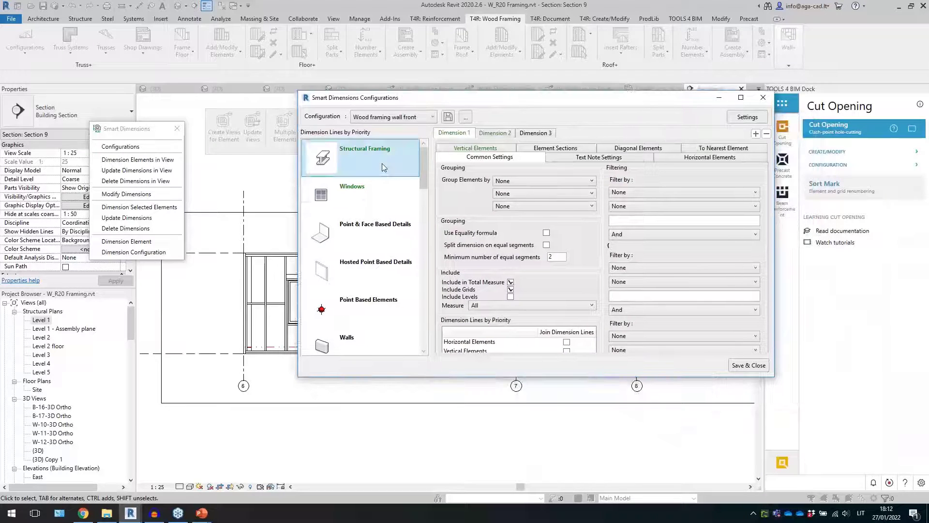
{"action": "left_click", "coordinate": [488, 149]}
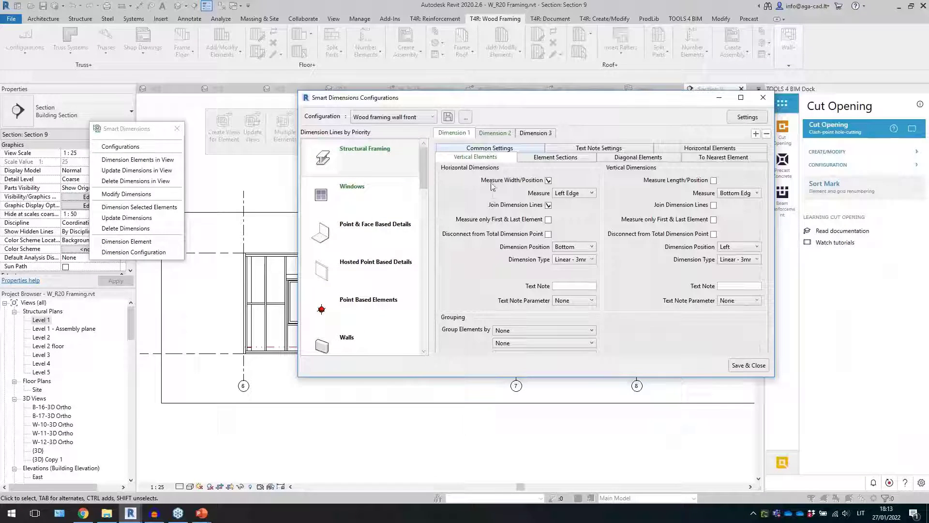
{"action": "left_click", "coordinate": [498, 150]}
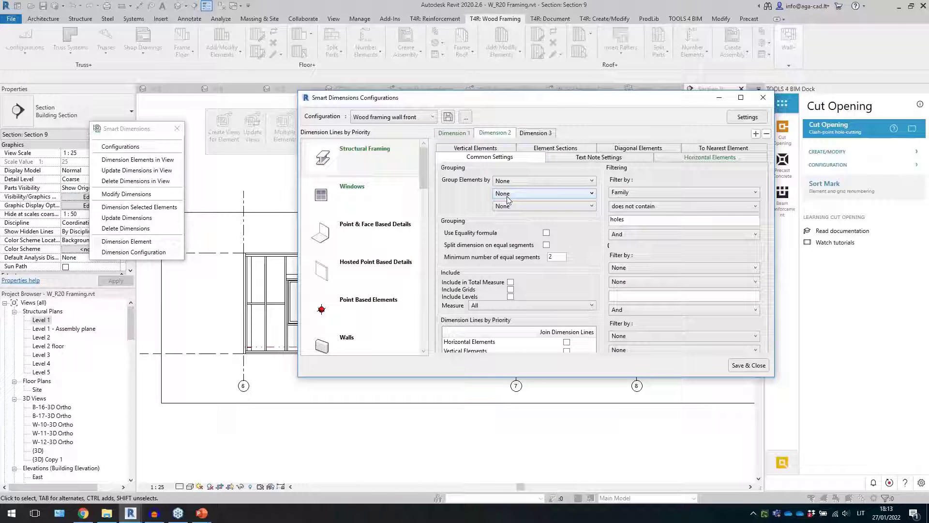
{"action": "left_click", "coordinate": [700, 160]}
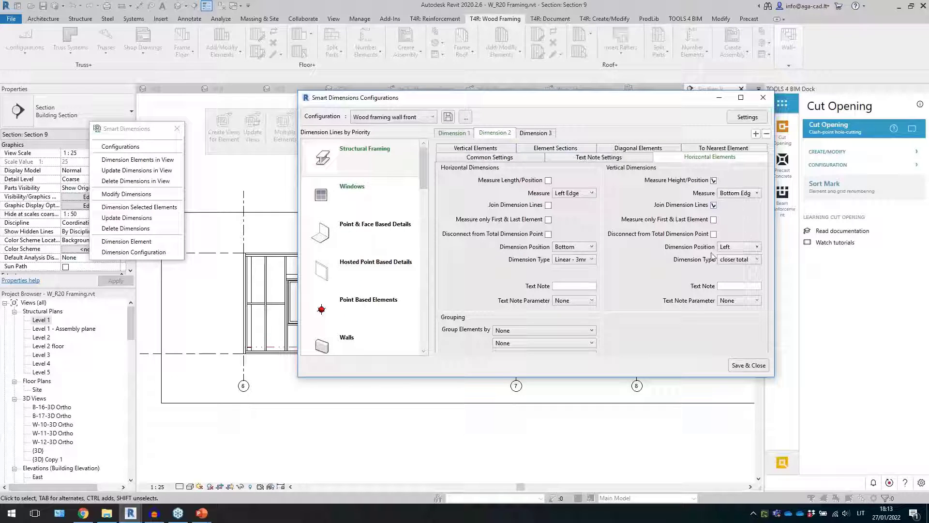
{"action": "left_click", "coordinate": [743, 193]}
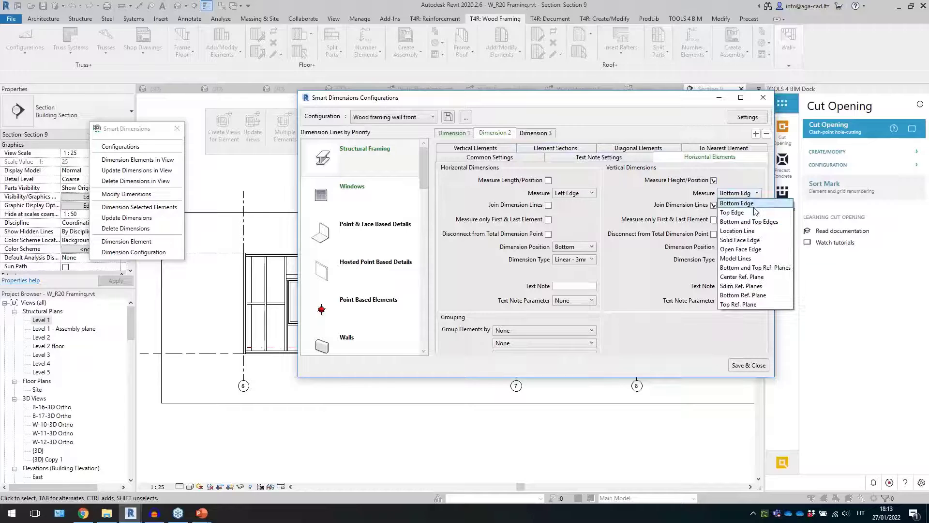
{"action": "left_click", "coordinate": [644, 294]}
{"action": "left_click", "coordinate": [359, 193]}
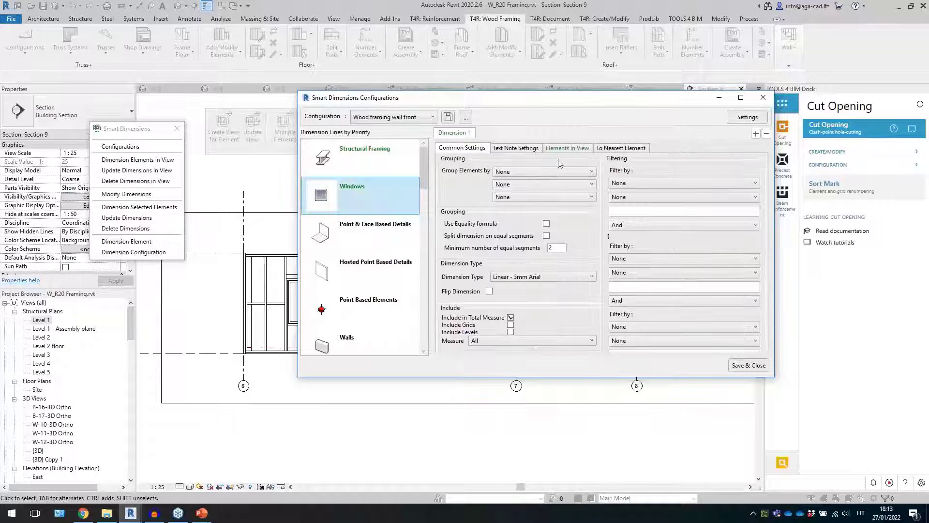
{"action": "left_click_drag", "start_coordinate": [423, 171], "coordinate": [425, 338]}
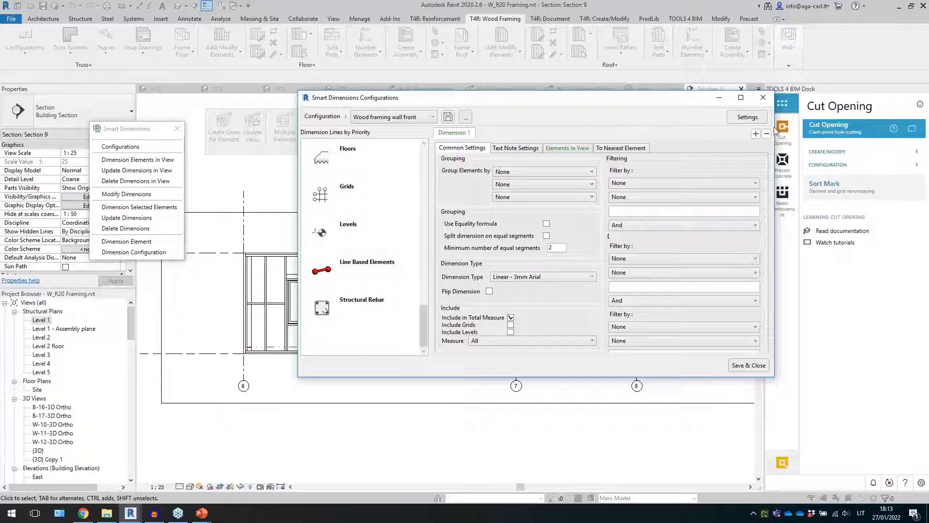
{"action": "left_click", "coordinate": [763, 97]}
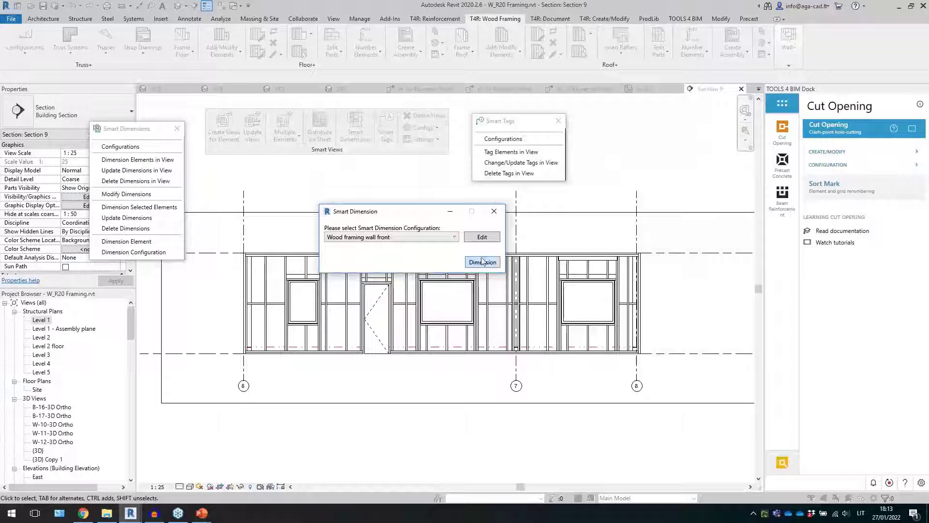
Dimension the elements in the section with the selected configuration and inspect the dimension lines below the wall
{"action": "left_click", "coordinate": [482, 262]}
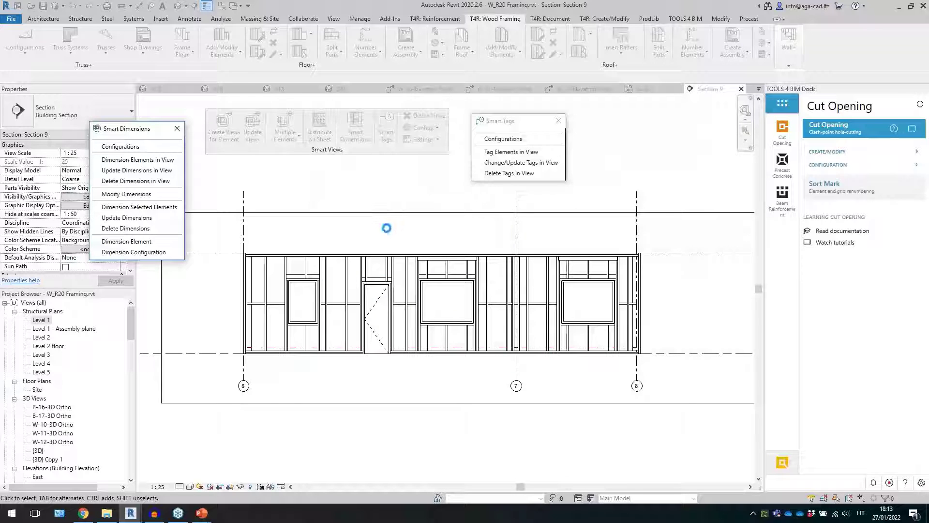
{"action": "scroll", "coordinate": [285, 386], "scroll_direction": "up", "scroll_amount": 3}
{"action": "middle_click_drag", "start_coordinate": [477, 400], "coordinate": [293, 381]}
{"action": "middle_click_drag", "start_coordinate": [440, 392], "coordinate": [411, 399]}
{"action": "scroll", "coordinate": [377, 375], "scroll_direction": "down", "scroll_amount": 1}
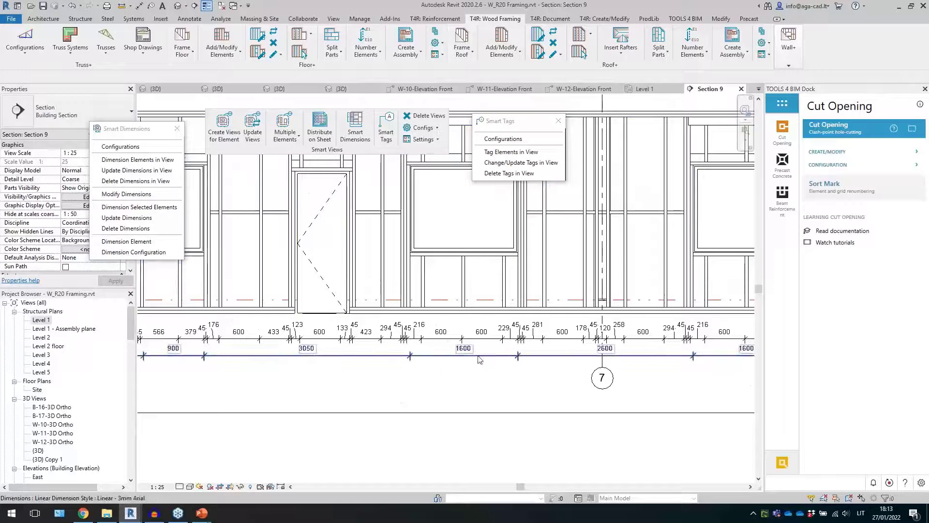
{"action": "left_click", "coordinate": [455, 356]}
{"action": "left_click", "coordinate": [425, 387]}
{"action": "scroll", "coordinate": [424, 387], "scroll_direction": "down", "scroll_amount": 3}
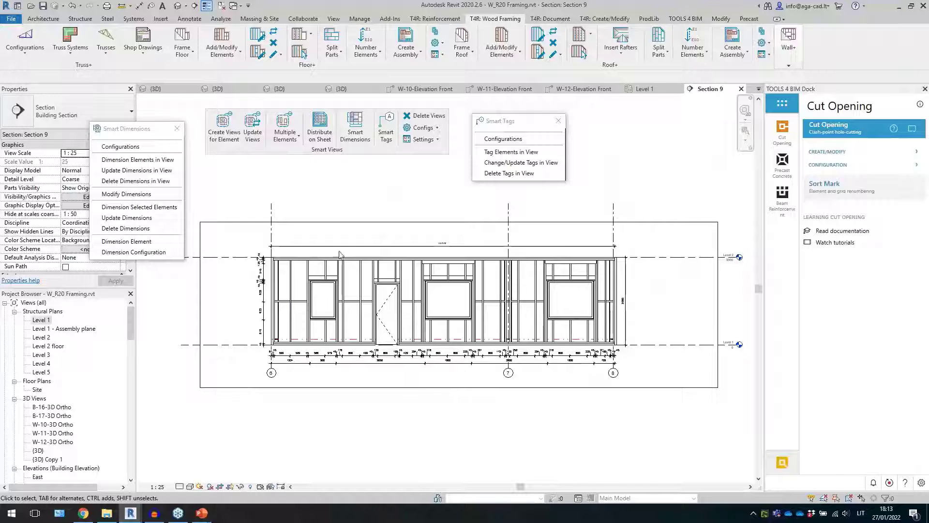
Close the Smart Dimensions window and load "Wood framing wall avoid overlap_Vert. at TOP" in the Smart Tags configurations
{"action": "left_click", "coordinate": [182, 131]}
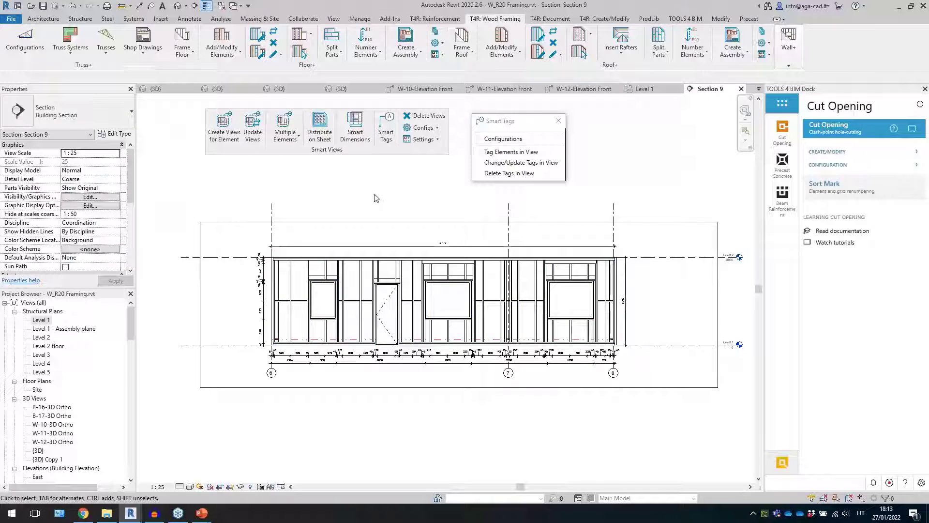
{"action": "left_click", "coordinate": [514, 140]}
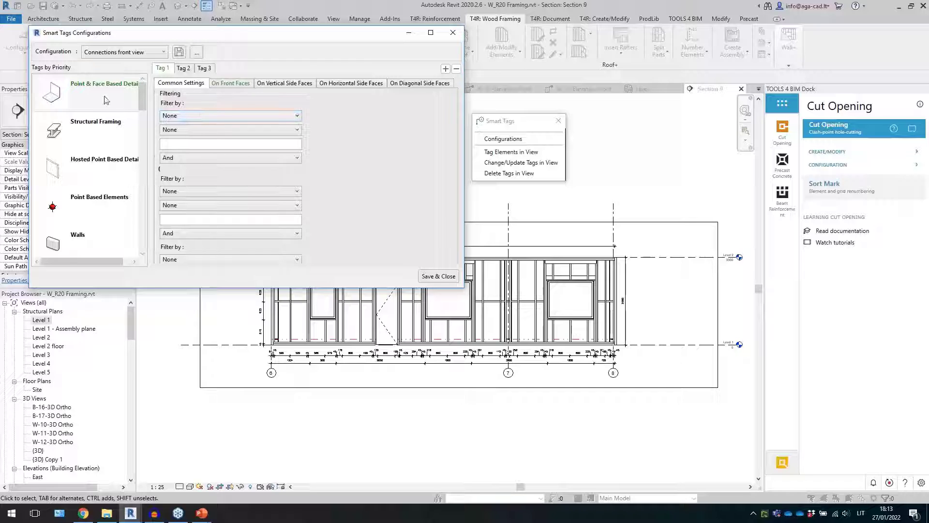
{"action": "left_click", "coordinate": [161, 52]}
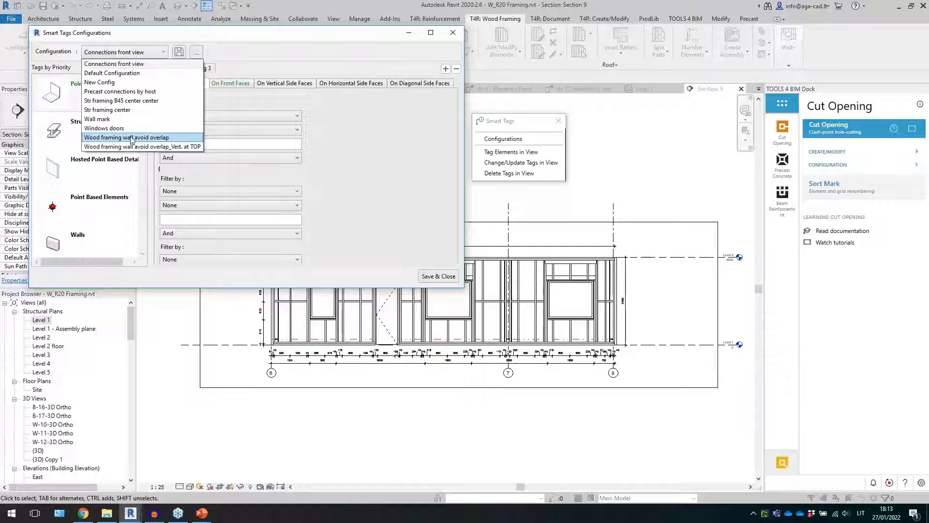
{"action": "left_click", "coordinate": [128, 146]}
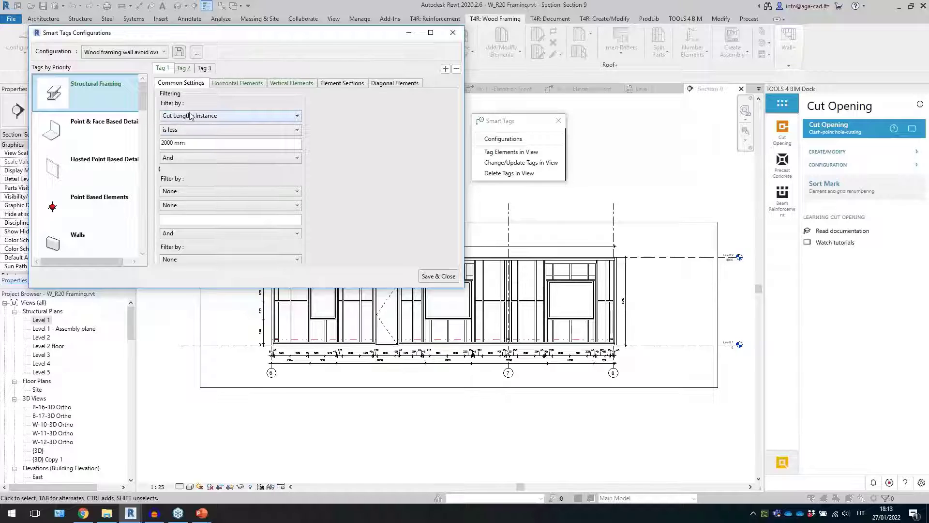
Review the structural framing Tag 1 filter rules and the tag type and preferred position options for horizontal elements
{"action": "left_click", "coordinate": [187, 148]}
{"action": "key", "text": "ctrl+a"}
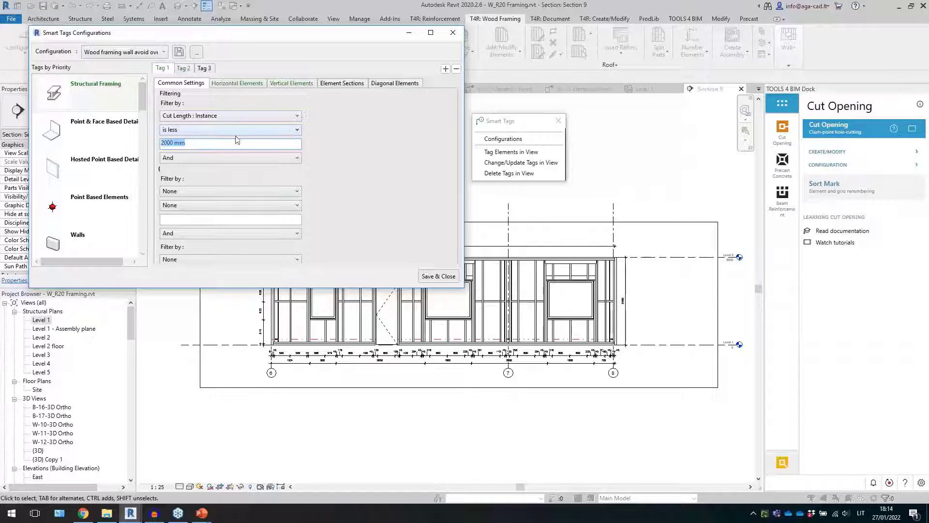
{"action": "left_click", "coordinate": [215, 119]}
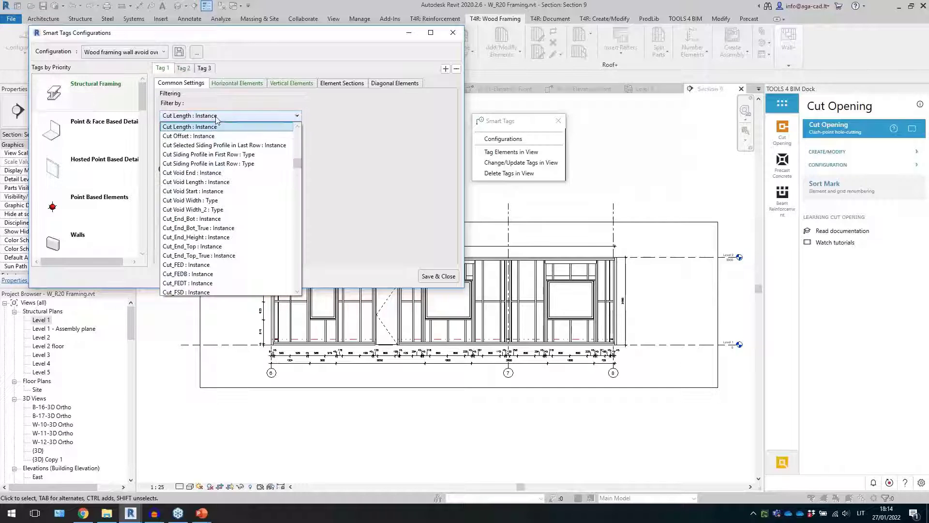
{"action": "left_click_drag", "start_coordinate": [298, 167], "coordinate": [303, 188]}
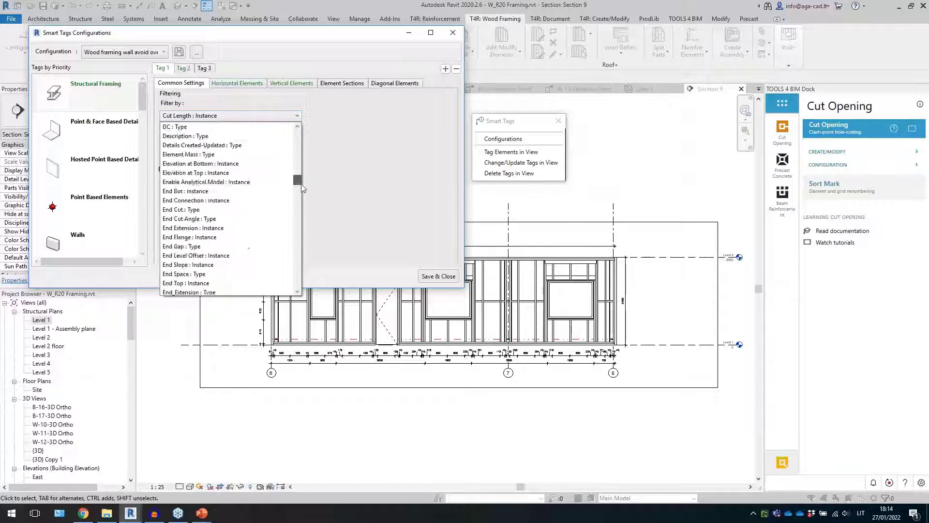
{"action": "left_click", "coordinate": [363, 155]}
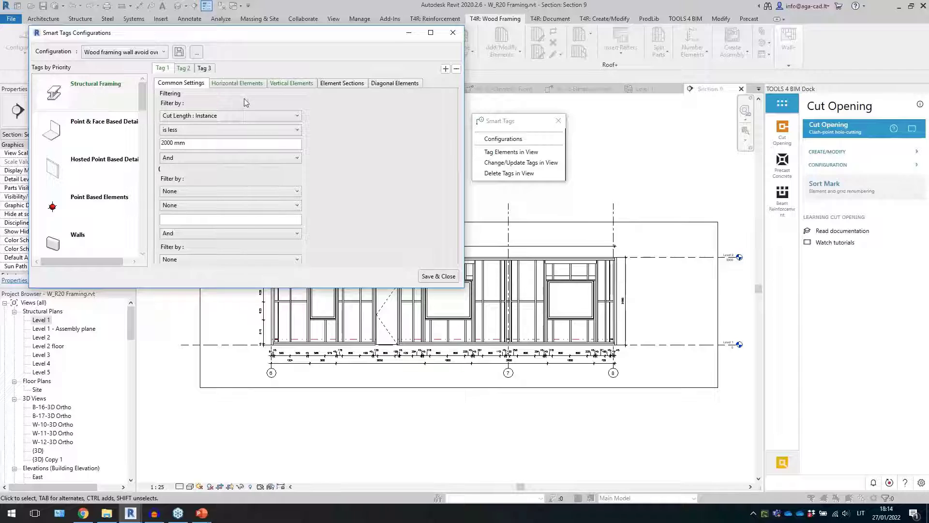
{"action": "left_click", "coordinate": [243, 84]}
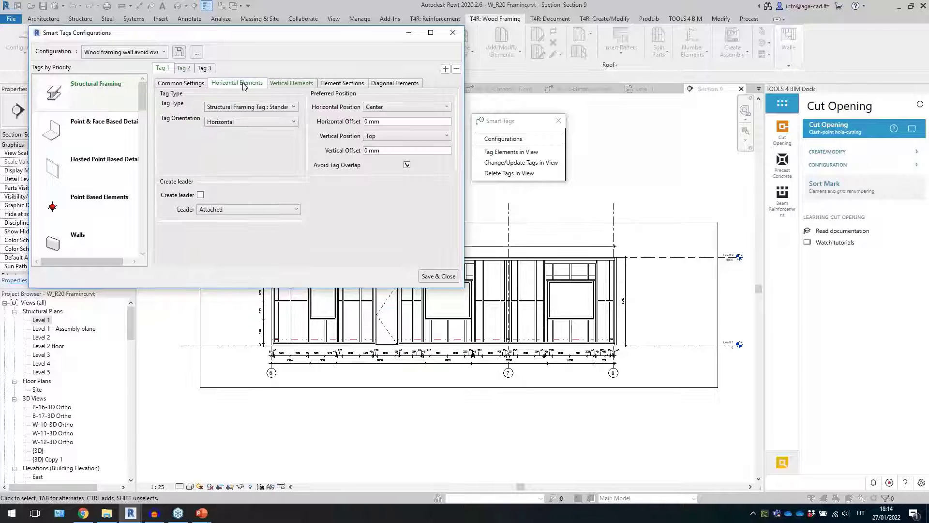
{"action": "left_click", "coordinate": [265, 107]}
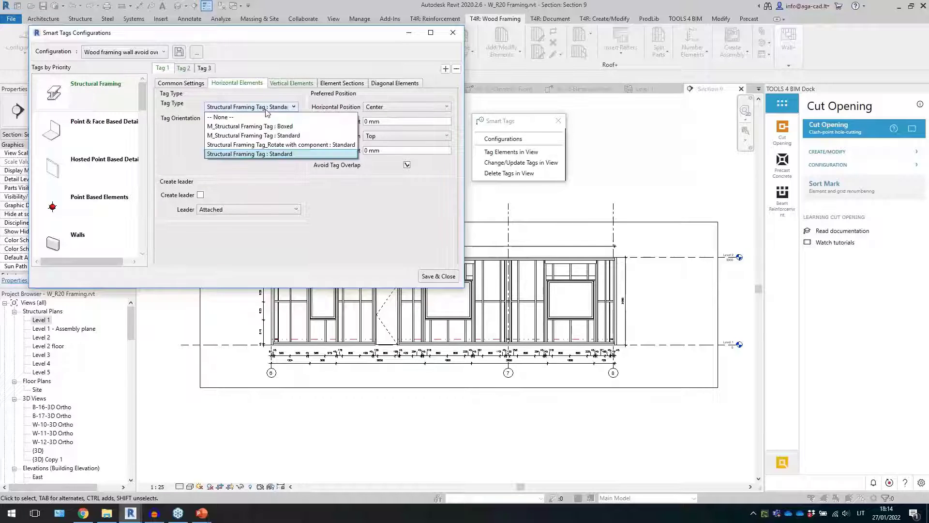
{"action": "left_click", "coordinate": [269, 108]}
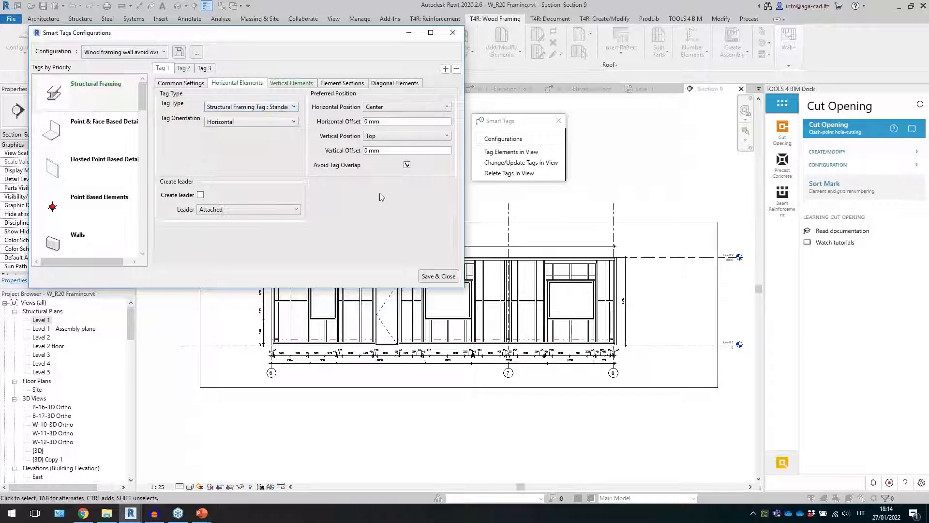
{"action": "left_click", "coordinate": [398, 109]}
{"action": "left_click", "coordinate": [399, 108]}
{"action": "left_click", "coordinate": [435, 136]}
{"action": "left_click", "coordinate": [263, 157]}
Save the tag configuration and tag the elements in the section view using "Wood framing wall avoid overlap_Vert. at TOP"
{"action": "left_click", "coordinate": [437, 277]}
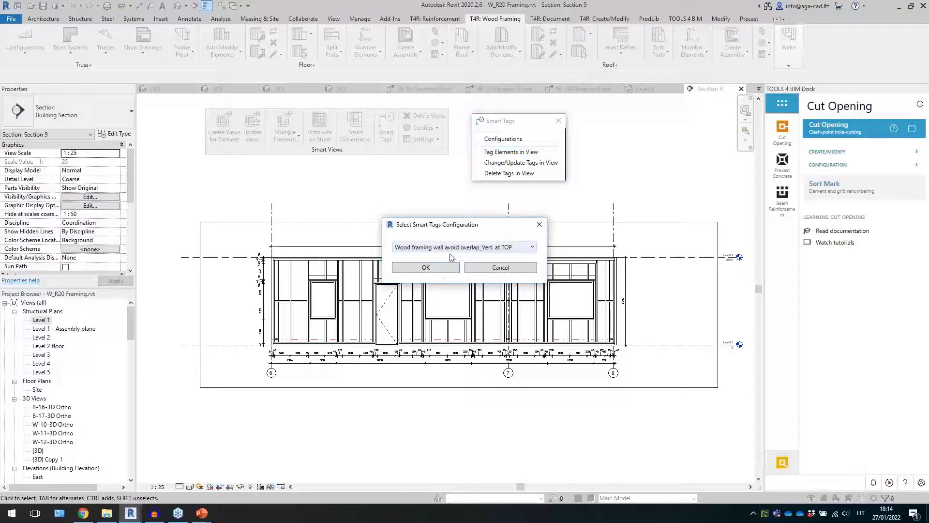
{"action": "left_click", "coordinate": [453, 270]}
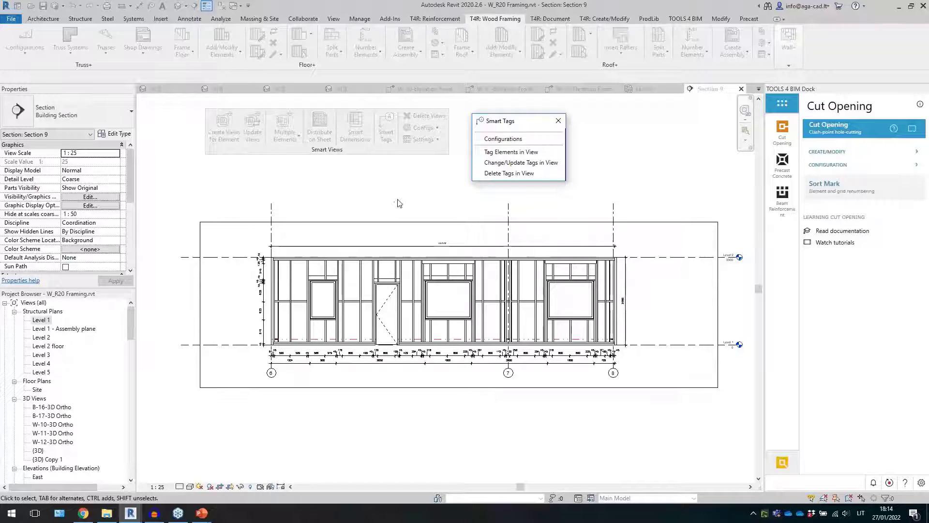
{"action": "scroll", "coordinate": [326, 298], "scroll_direction": "up", "scroll_amount": 5}
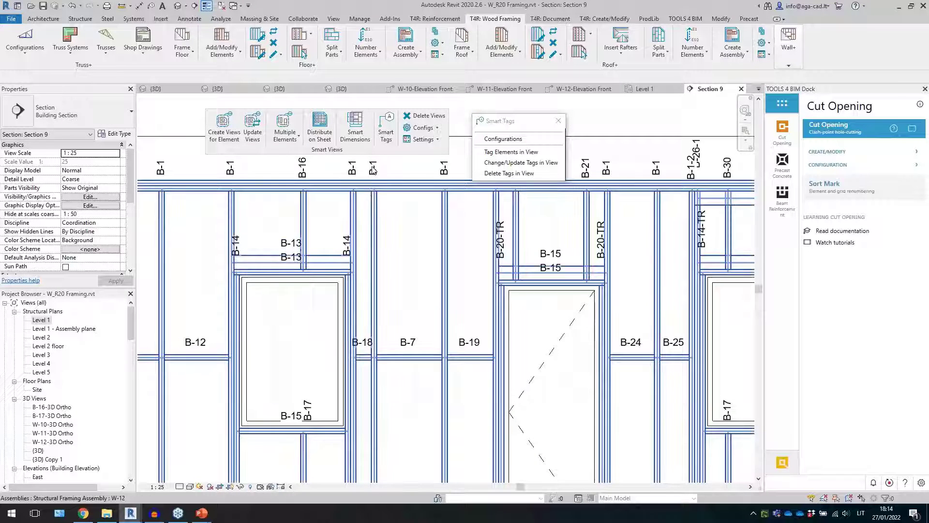
Inspect the placement of the vertical and horizontal framing tags along the wall in the section view
{"action": "left_click", "coordinate": [354, 175]}
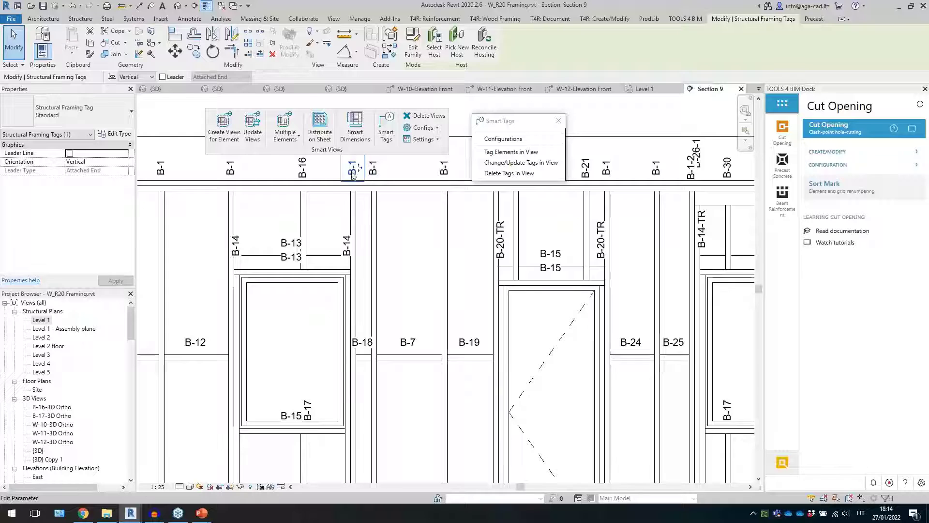
{"action": "left_click", "coordinate": [415, 269]}
{"action": "left_click", "coordinate": [407, 343]}
{"action": "left_click", "coordinate": [468, 343]}
{"action": "middle_click_drag", "start_coordinate": [560, 365], "coordinate": [299, 336]}
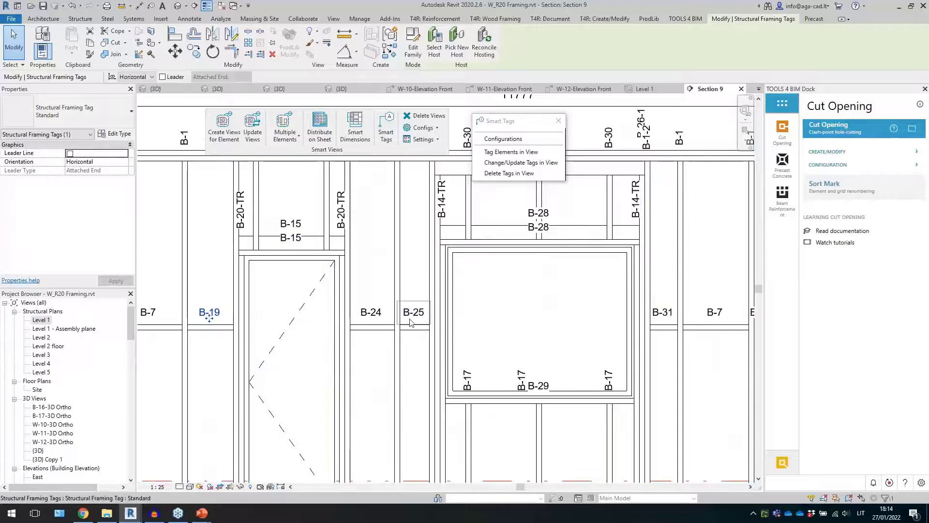
{"action": "scroll", "coordinate": [382, 285], "scroll_direction": "down", "scroll_amount": 2}
{"action": "scroll", "coordinate": [382, 285], "scroll_direction": "down", "scroll_amount": 3}
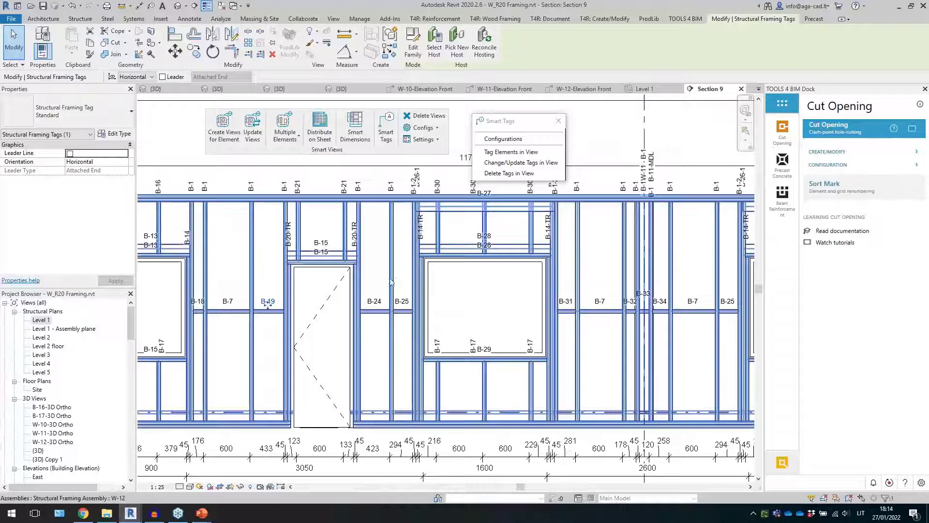
{"action": "scroll", "coordinate": [374, 276], "scroll_direction": "down", "scroll_amount": 1}
{"action": "scroll", "coordinate": [536, 265], "scroll_direction": "down", "scroll_amount": 2}
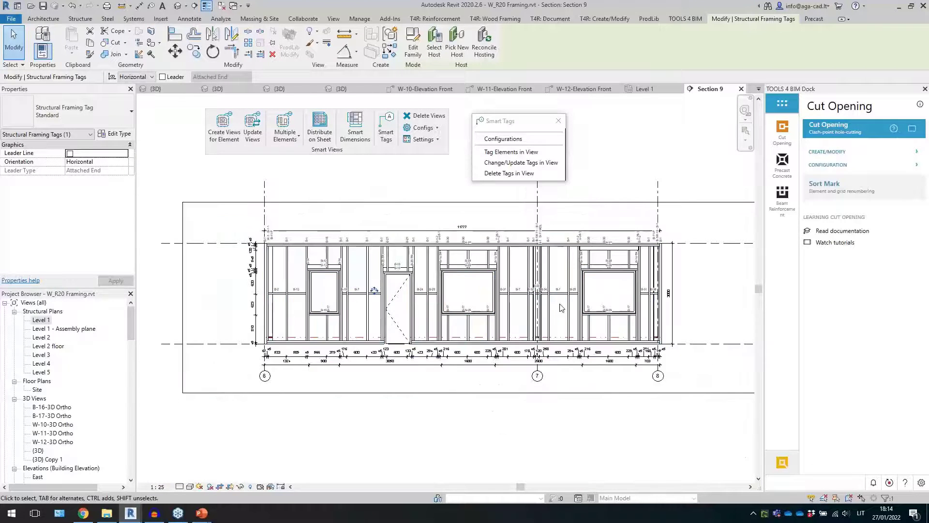
{"action": "left_click", "coordinate": [471, 412]}
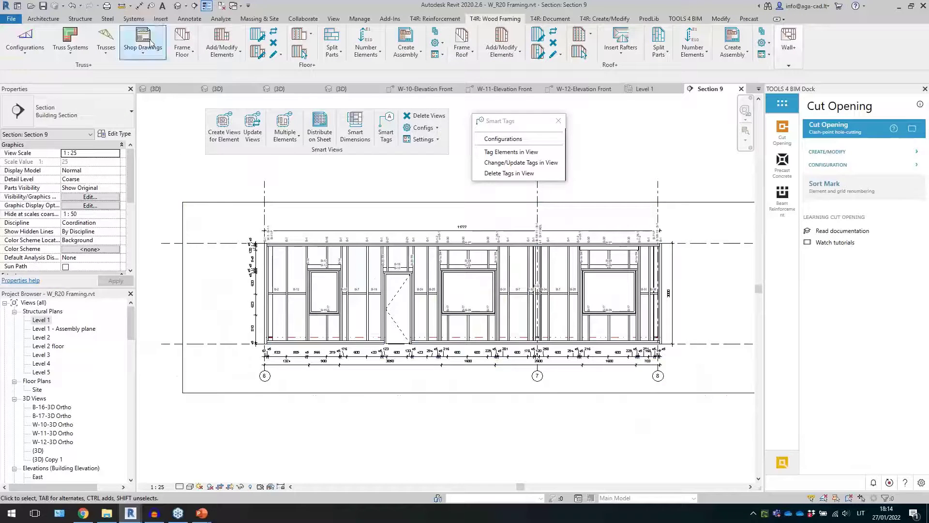
Open the default 3D view with the separate walls and the building in sight
{"action": "left_click", "coordinate": [178, 6]}
{"action": "scroll", "coordinate": [474, 345], "scroll_direction": "down", "scroll_amount": 5}
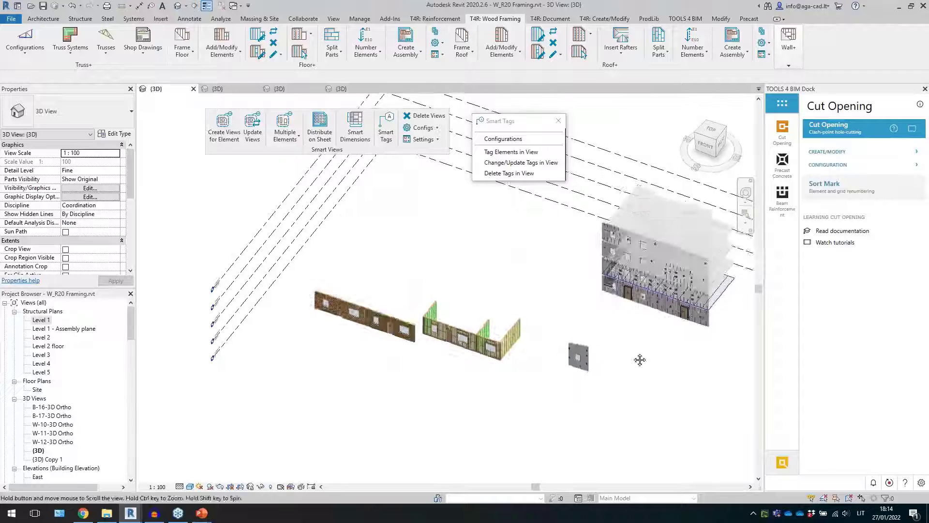
{"action": "middle_click_drag", "start_coordinate": [639, 363], "coordinate": [615, 365]}
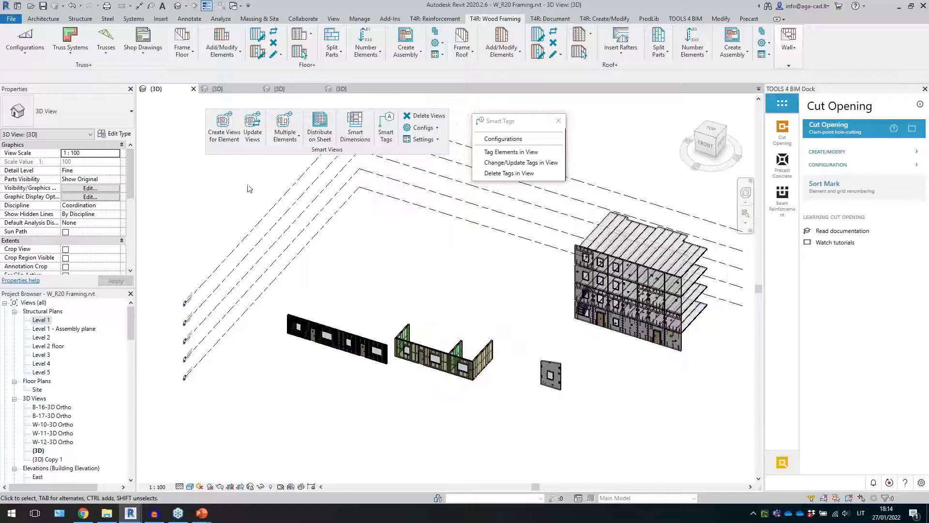
Choose "Isolated windows_doors" as the Smart Views configuration and save it
{"action": "left_click", "coordinate": [428, 129]}
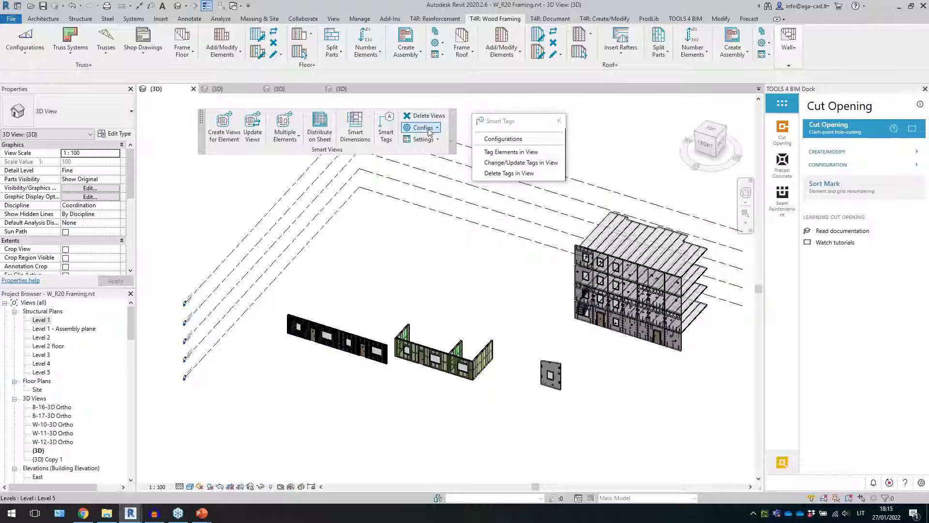
{"action": "left_click", "coordinate": [424, 128]}
{"action": "left_click", "coordinate": [444, 144]}
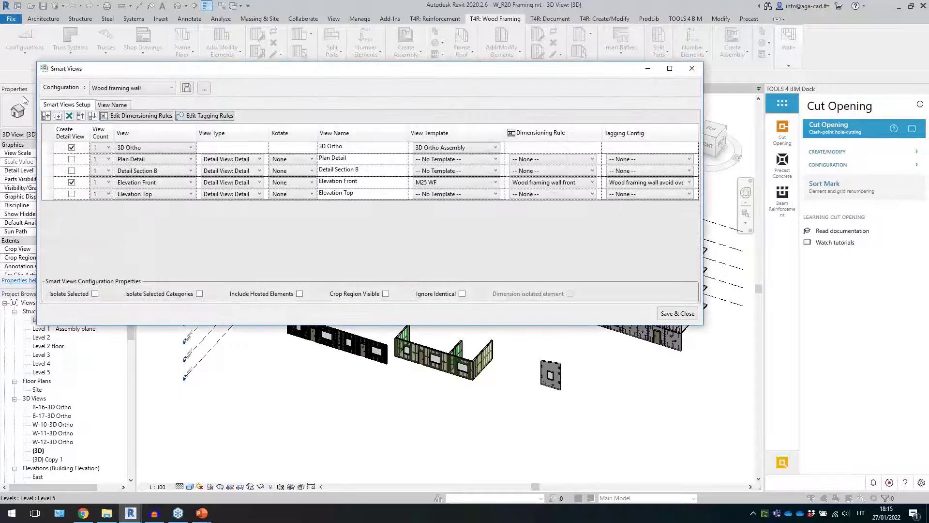
{"action": "left_click", "coordinate": [144, 88]}
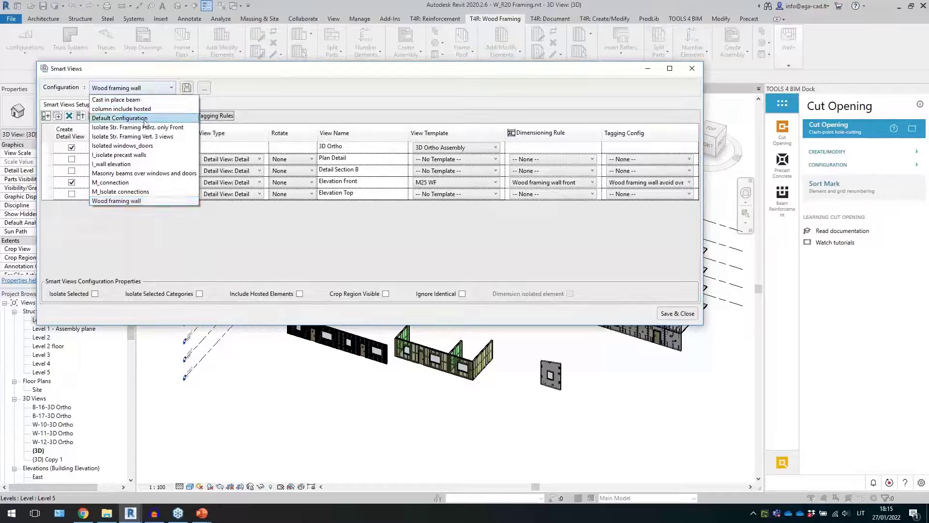
{"action": "left_click", "coordinate": [133, 148]}
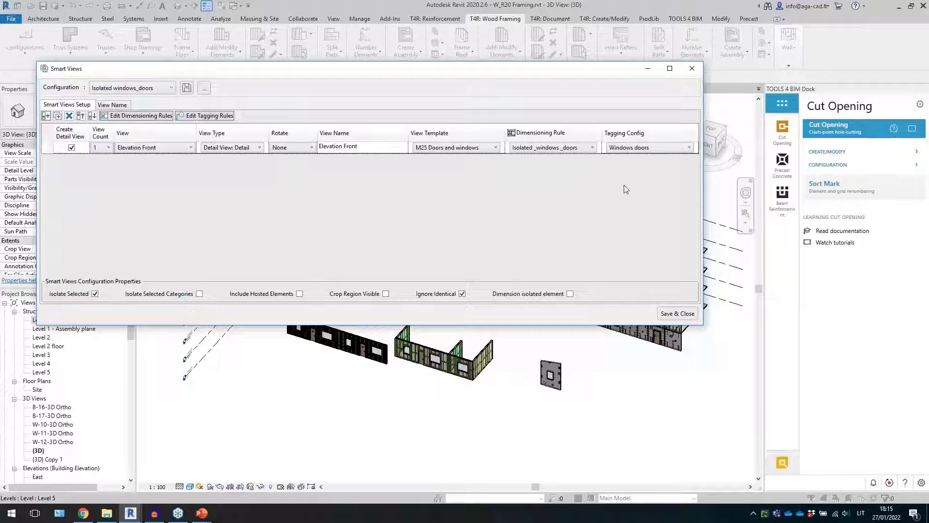
{"action": "left_click", "coordinate": [677, 314]}
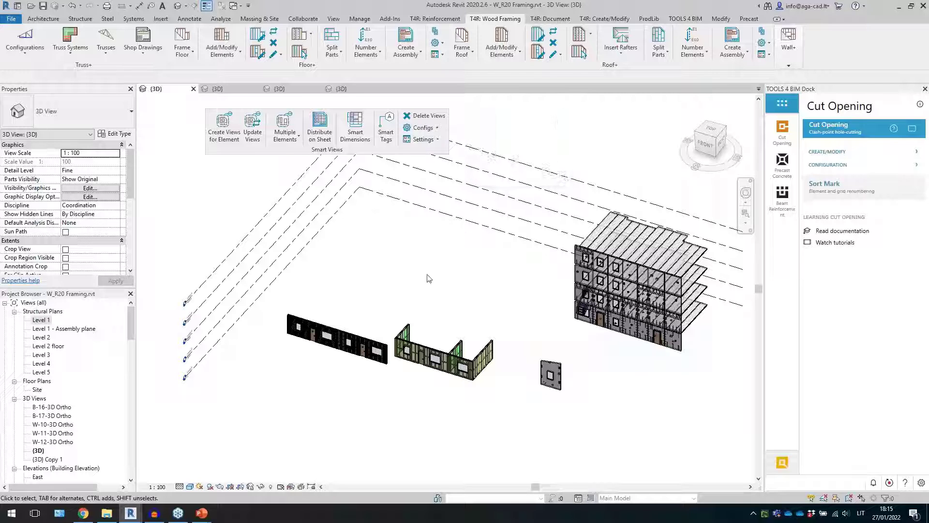
Select the whole model in the 3D view and filter the selection to Doors and Windows only
{"action": "left_click_drag", "start_coordinate": [243, 187], "coordinate": [641, 445]}
{"action": "left_click", "coordinate": [451, 47]}
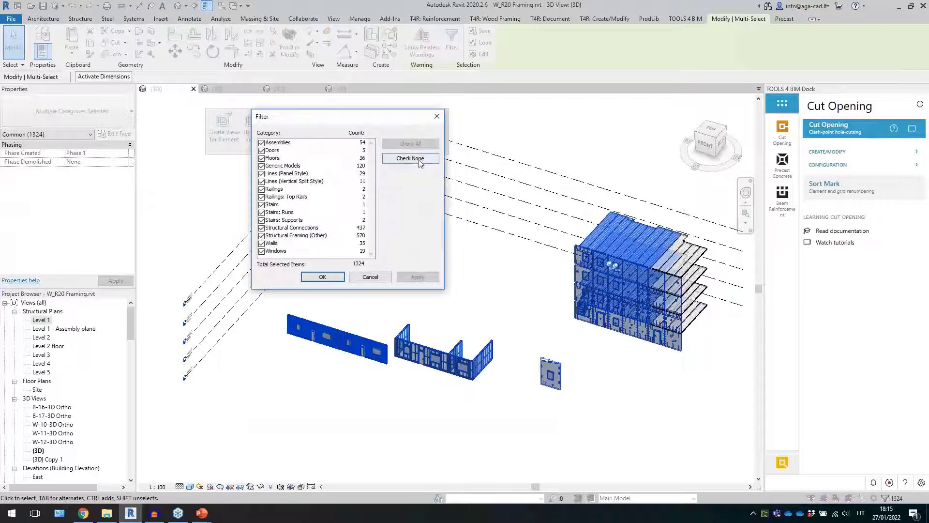
{"action": "left_click", "coordinate": [261, 151]}
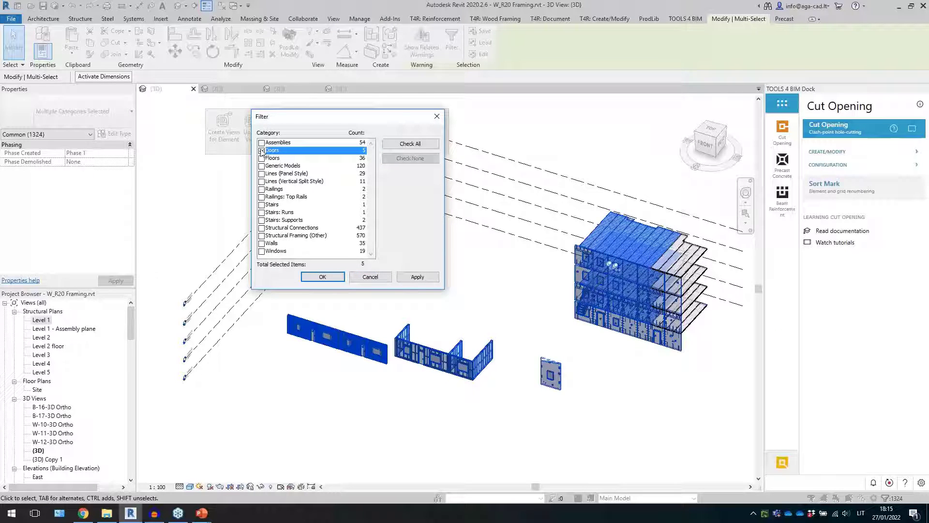
{"action": "left_click", "coordinate": [261, 250]}
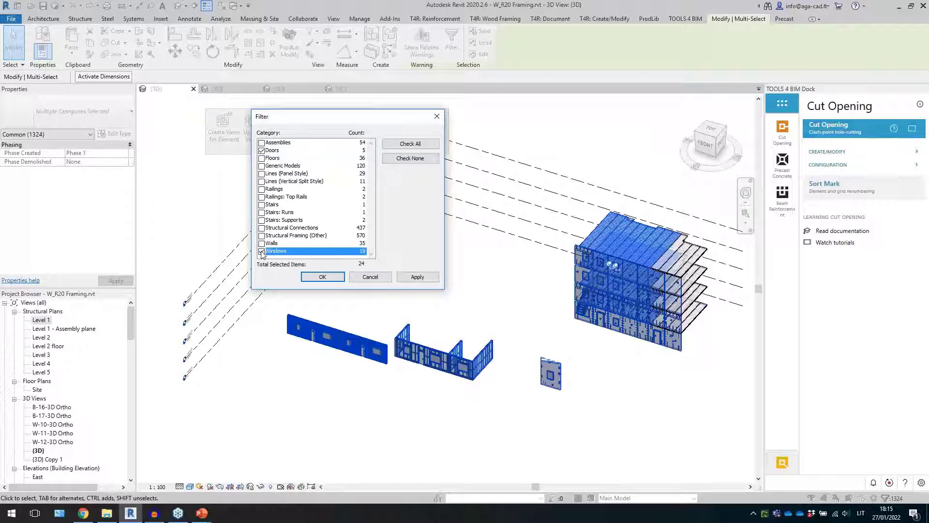
{"action": "left_click", "coordinate": [322, 277]}
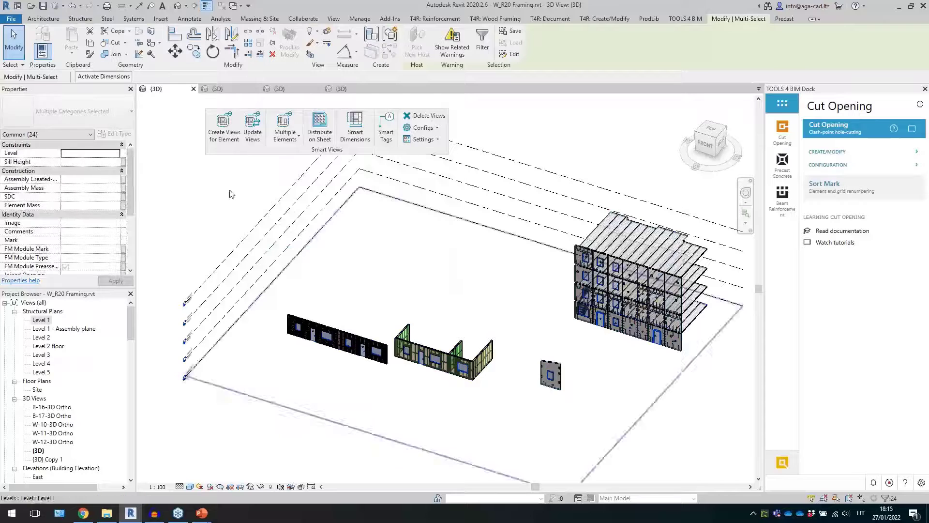
Create Smart Views for the selected doors and windows, naming the view for identical elements "A.1"
{"action": "left_click", "coordinate": [224, 133]}
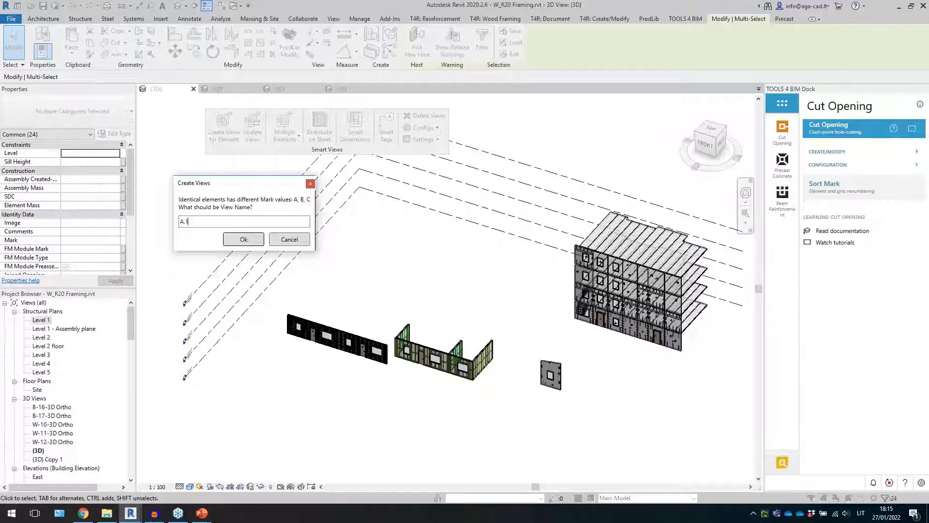
{"action": "left_click", "coordinate": [239, 240]}
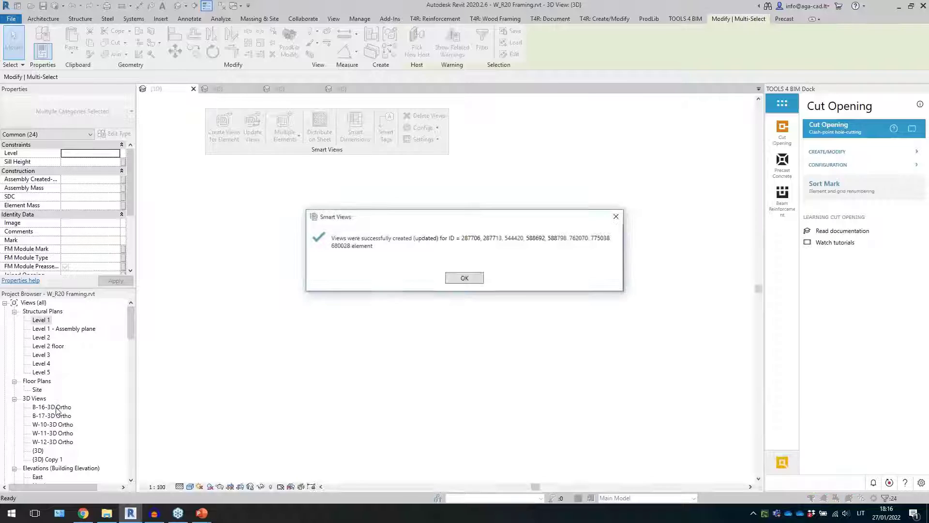
{"action": "left_click", "coordinate": [464, 279]}
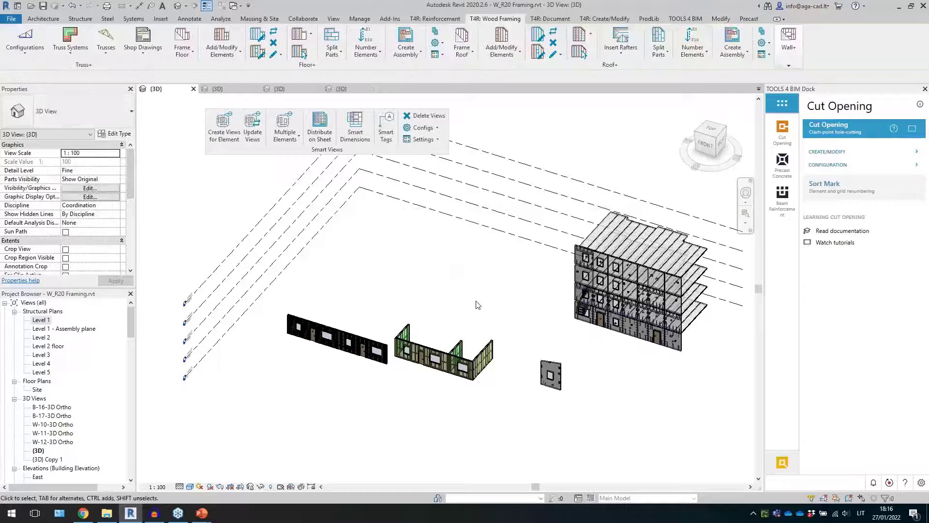
Open the A.1_Elevation Front detail view from the project's detail views
{"action": "left_click_drag", "start_coordinate": [129, 324], "coordinate": [128, 374]}
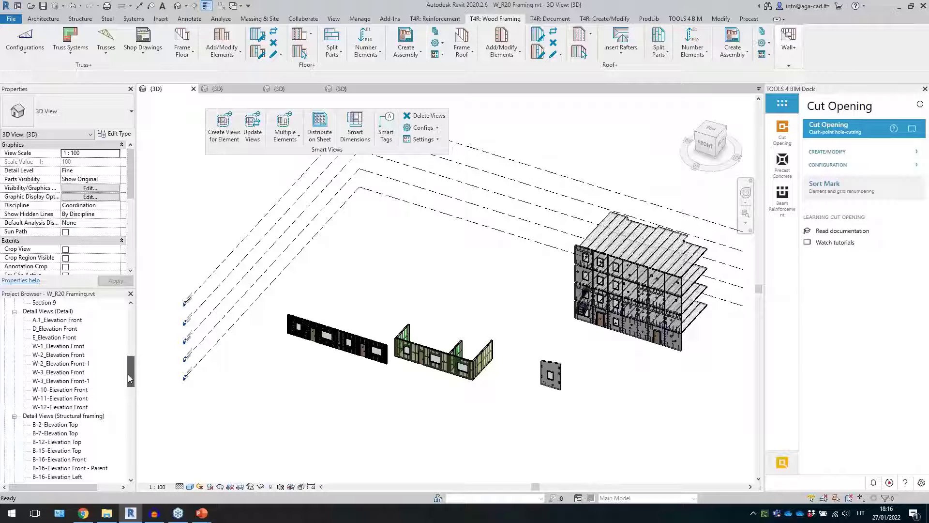
{"action": "double_click", "coordinate": [58, 320]}
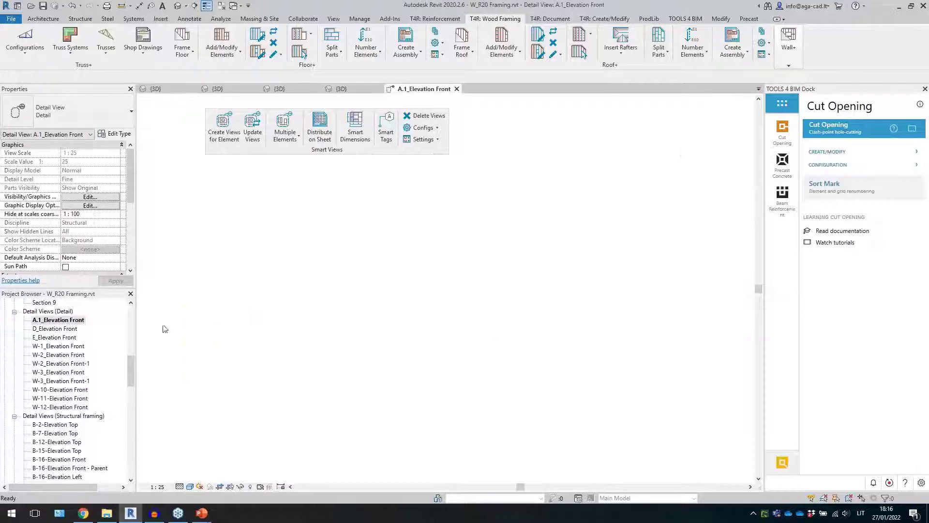
Examine the door tag in A.1_Elevation Front, and open D_Elevation Front to check its vertical dimensions
{"action": "scroll", "coordinate": [251, 371], "scroll_direction": "down", "scroll_amount": 1}
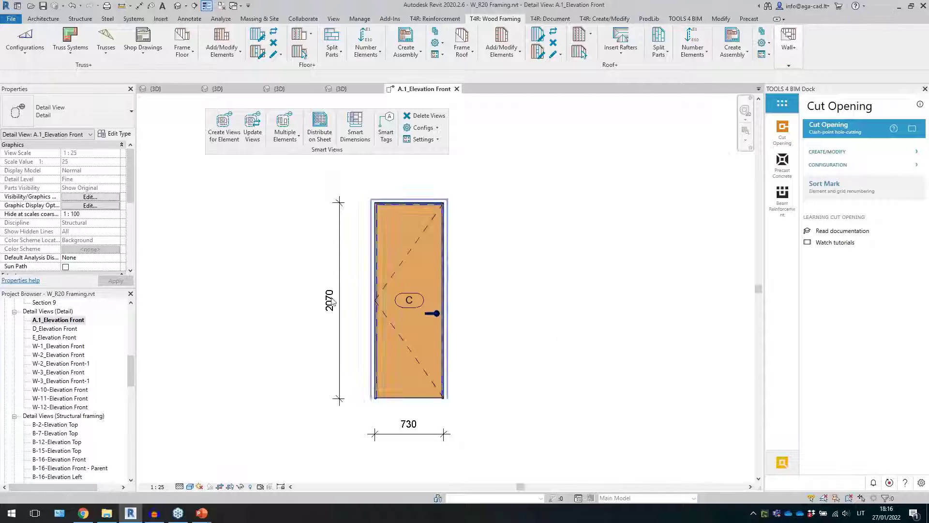
{"action": "left_click", "coordinate": [406, 303]}
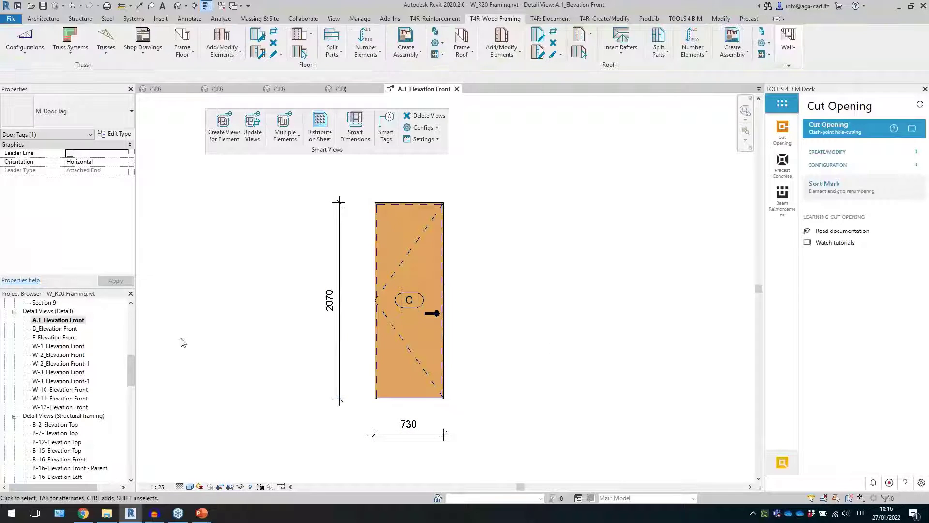
{"action": "left_click", "coordinate": [62, 329]}
{"action": "double_click", "coordinate": [61, 329]}
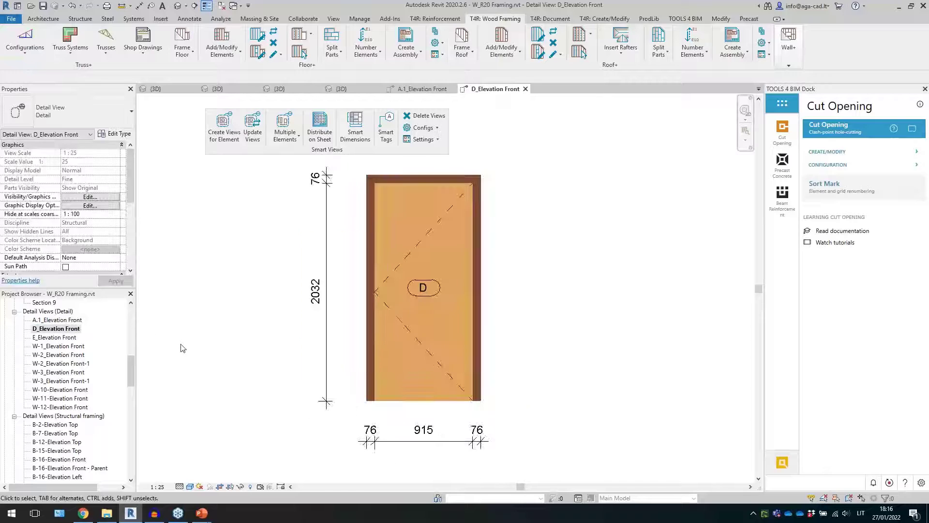
{"action": "scroll", "coordinate": [217, 304], "scroll_direction": "up", "scroll_amount": 1}
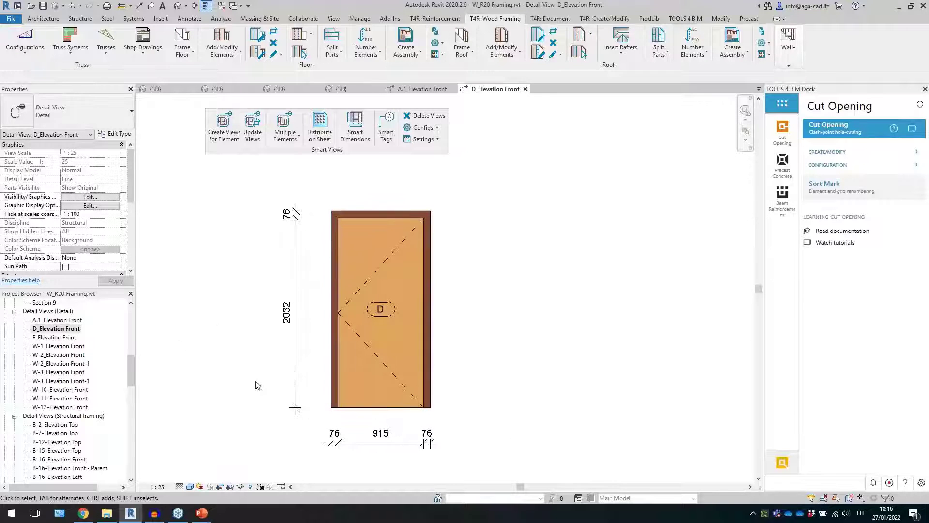
{"action": "left_click", "coordinate": [299, 221]}
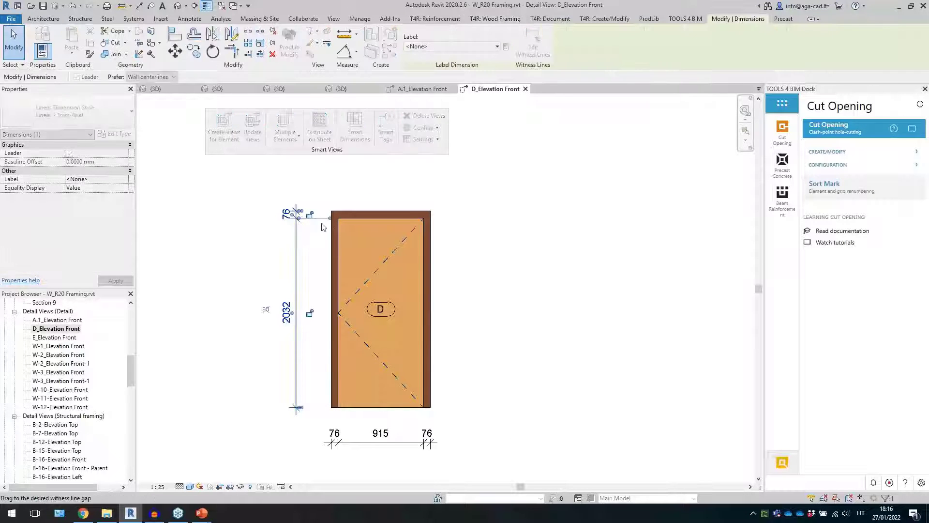
{"action": "left_click", "coordinate": [234, 263]}
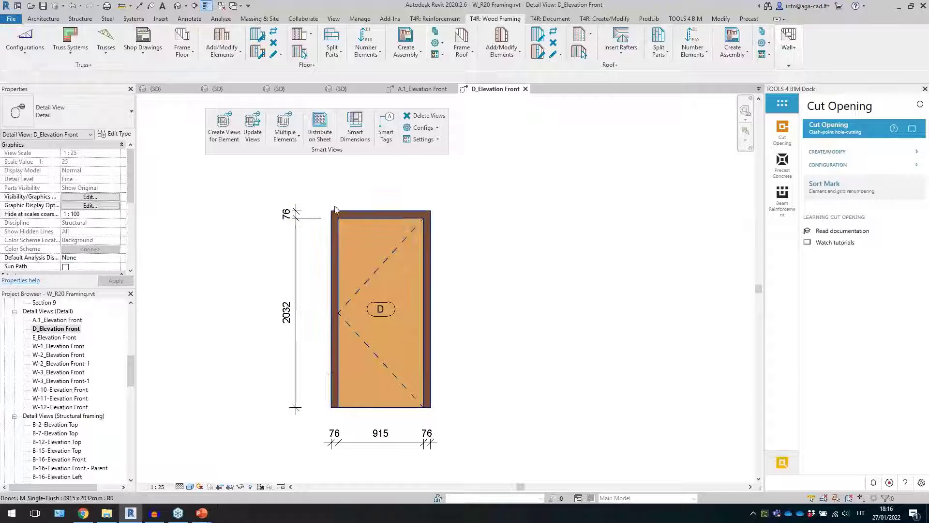
Open the E, W-1, W-2 and W-3 Elevation Front detail views one after another to review their dimensions and tags
{"action": "double_click", "coordinate": [69, 337]}
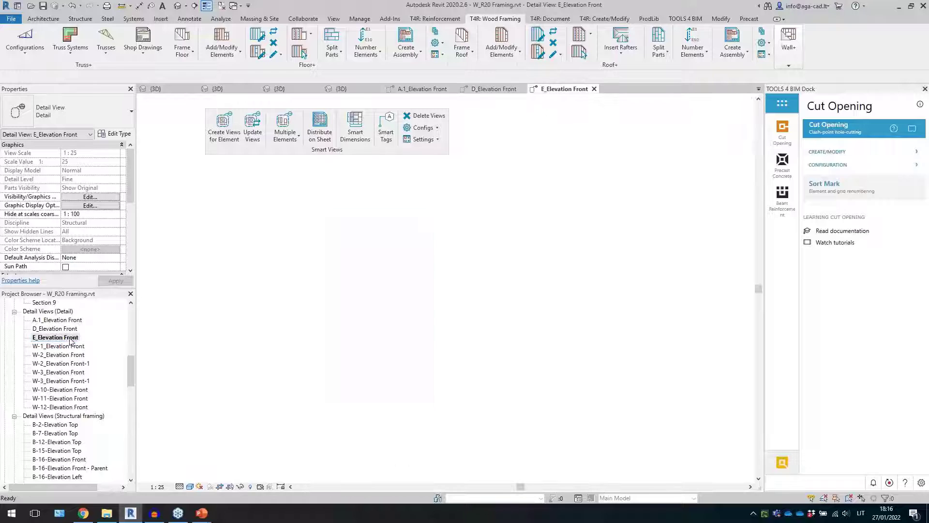
{"action": "scroll", "coordinate": [283, 366], "scroll_direction": "down", "scroll_amount": 2}
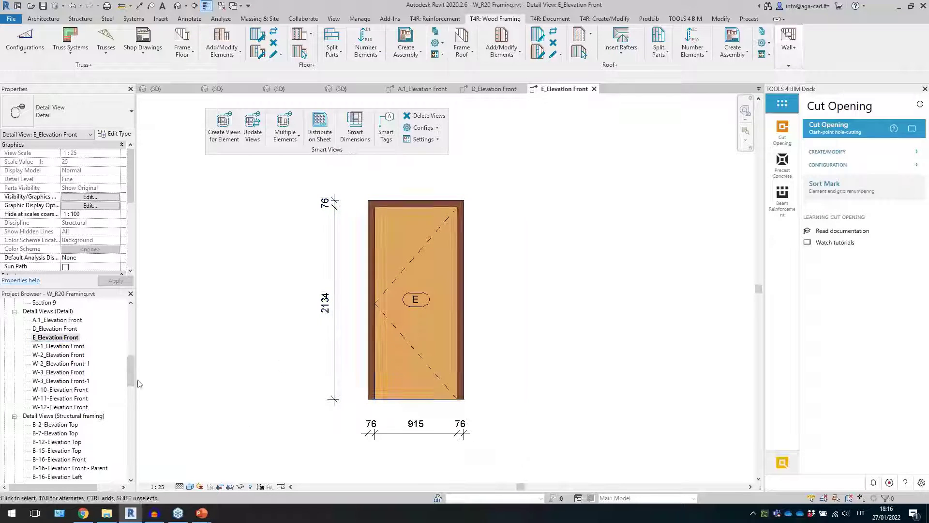
{"action": "double_click", "coordinate": [64, 346]}
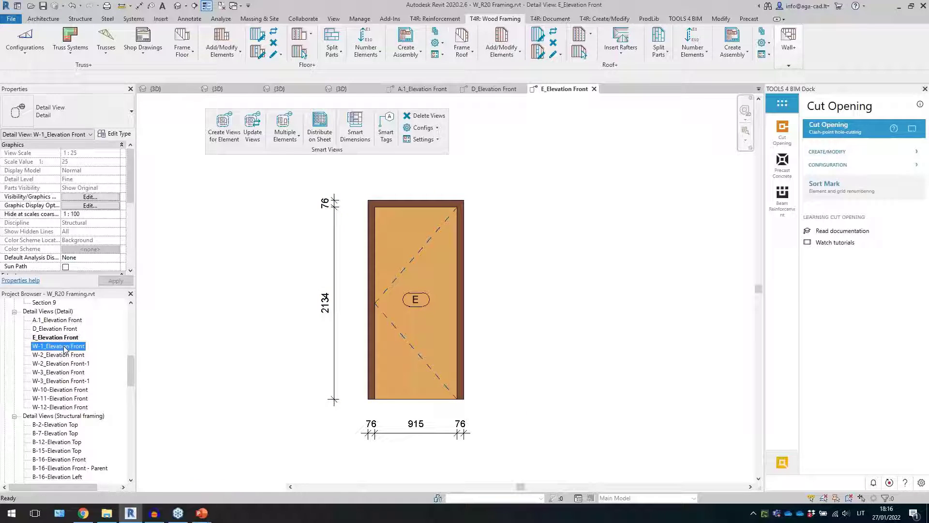
{"action": "double_click", "coordinate": [75, 357]}
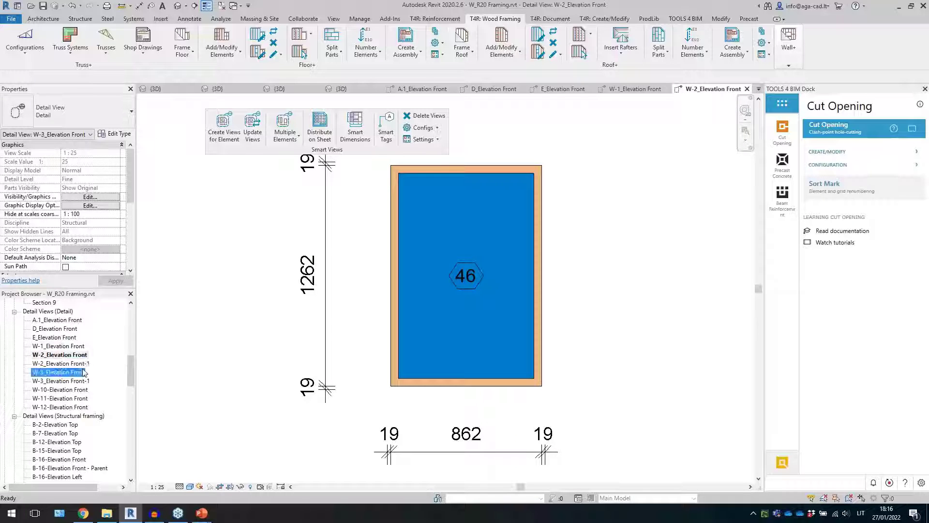
{"action": "double_click", "coordinate": [80, 372]}
{"action": "scroll", "coordinate": [183, 384], "scroll_direction": "down", "scroll_amount": 3}
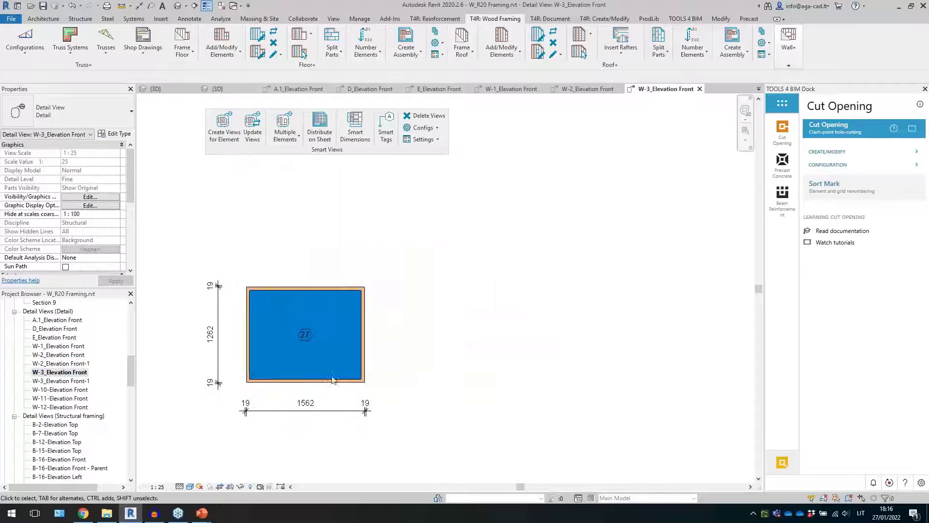
Return to the 3D view, switch to the W_R20 masonry beams model's 3D view and inspect a beam above a window
{"action": "left_click", "coordinate": [178, 7]}
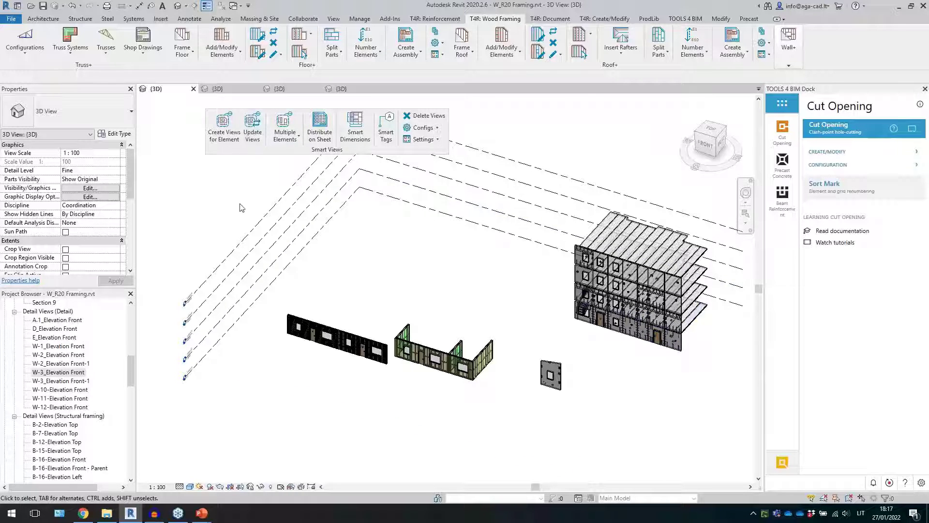
{"action": "left_click", "coordinate": [230, 91]}
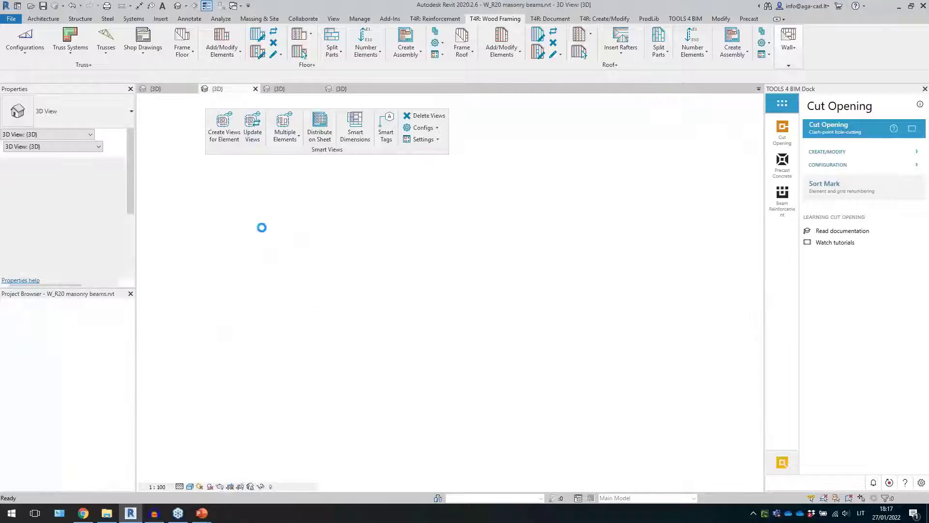
{"action": "scroll", "coordinate": [348, 261], "scroll_direction": "down", "scroll_amount": 3}
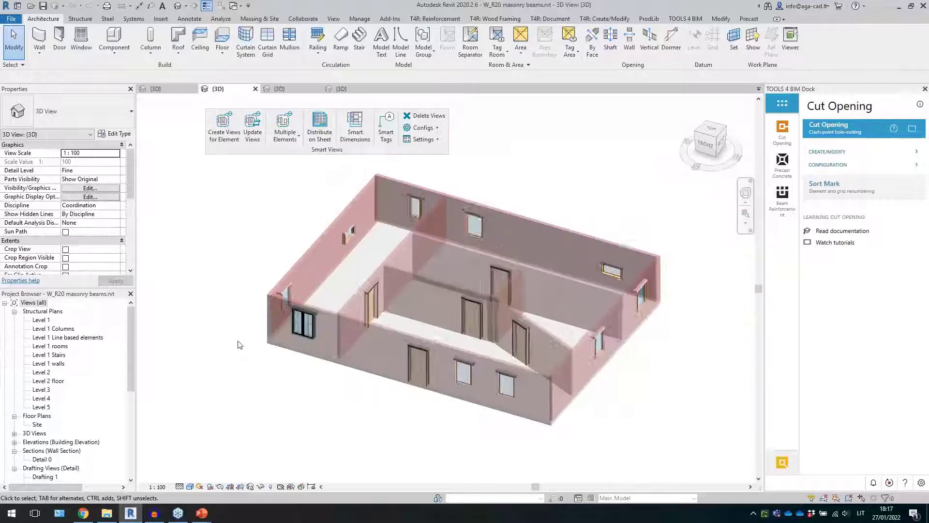
{"action": "scroll", "coordinate": [334, 249], "scroll_direction": "up", "scroll_amount": 2}
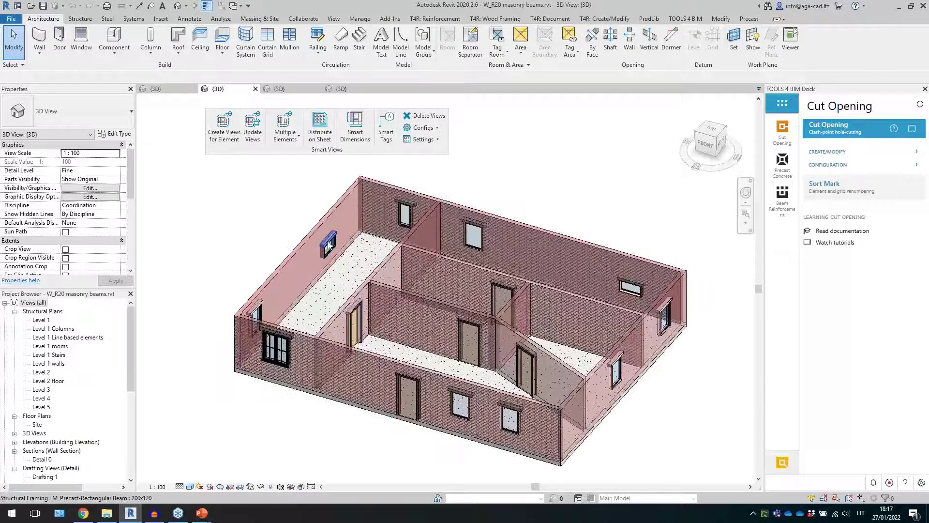
{"action": "left_click", "coordinate": [328, 244]}
{"action": "scroll", "coordinate": [325, 243], "scroll_direction": "down", "scroll_amount": 2}
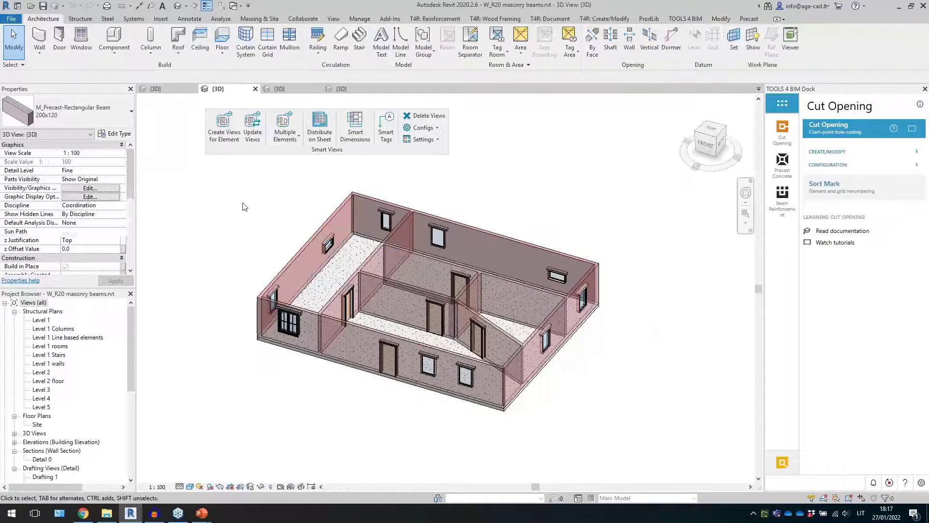
Select the whole masonry model and filter the selection to Structural Framing (Other) only
{"action": "left_click", "coordinate": [216, 174]}
{"action": "left_click_drag", "start_coordinate": [216, 174], "coordinate": [615, 440]}
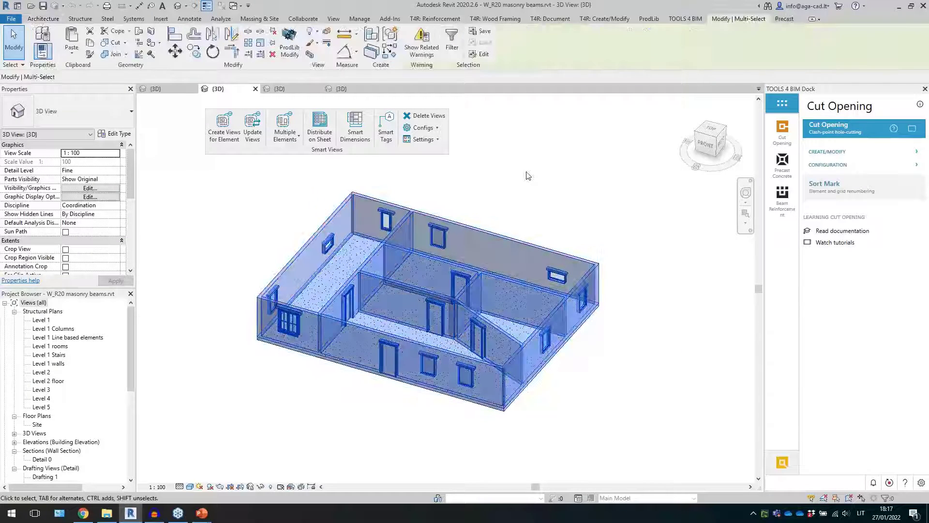
{"action": "left_click", "coordinate": [451, 47]}
{"action": "left_click", "coordinate": [430, 161]}
{"action": "left_click", "coordinate": [261, 158]}
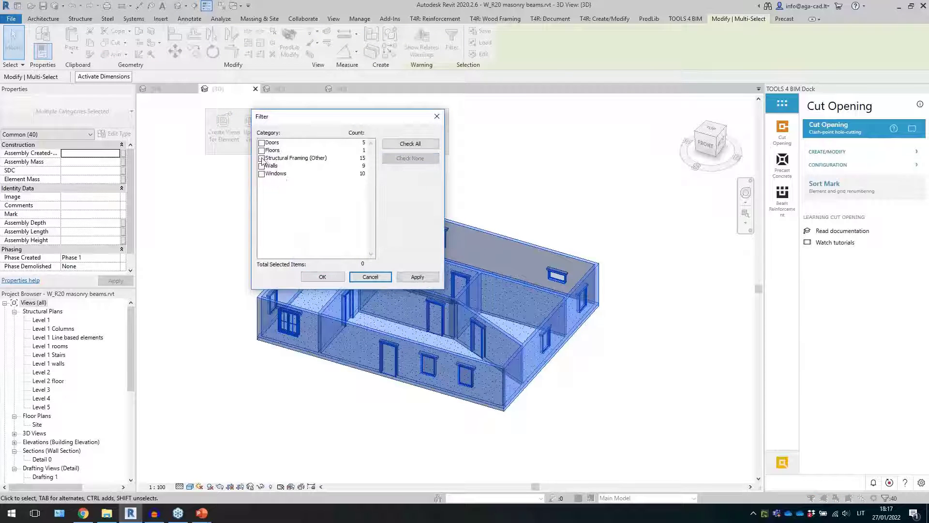
{"action": "left_click", "coordinate": [316, 278]}
Save "Masonry beams over windows and doors" as the Smart Views configuration and create views for the selected beams
{"action": "left_click", "coordinate": [422, 127]}
{"action": "left_click", "coordinate": [429, 143]}
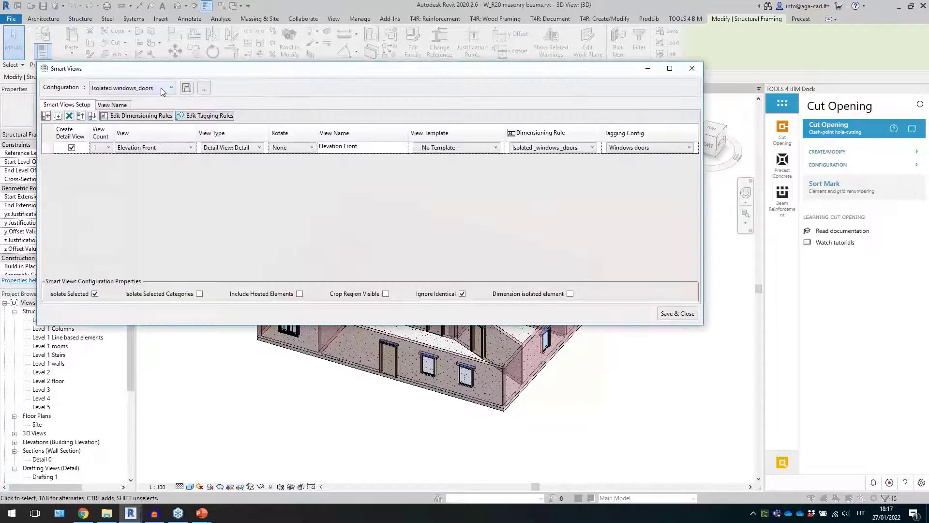
{"action": "left_click", "coordinate": [162, 90]}
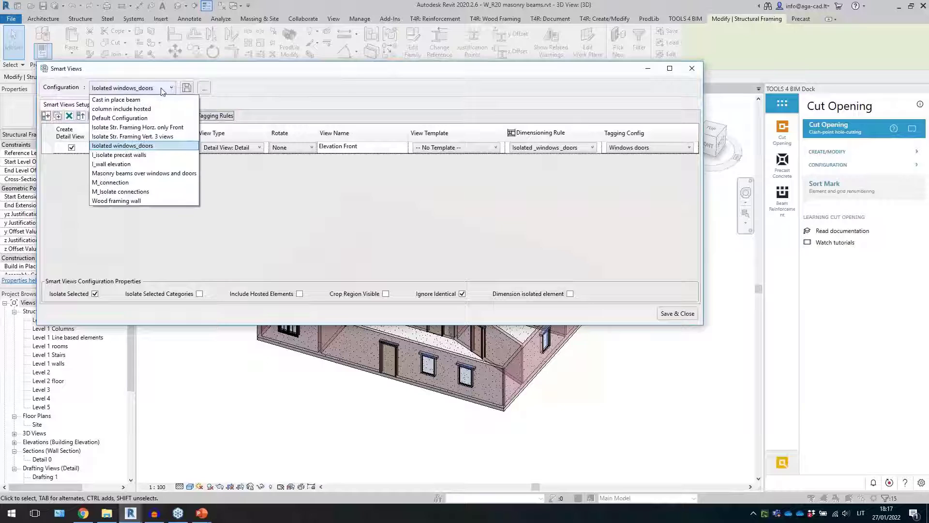
{"action": "left_click", "coordinate": [149, 174]}
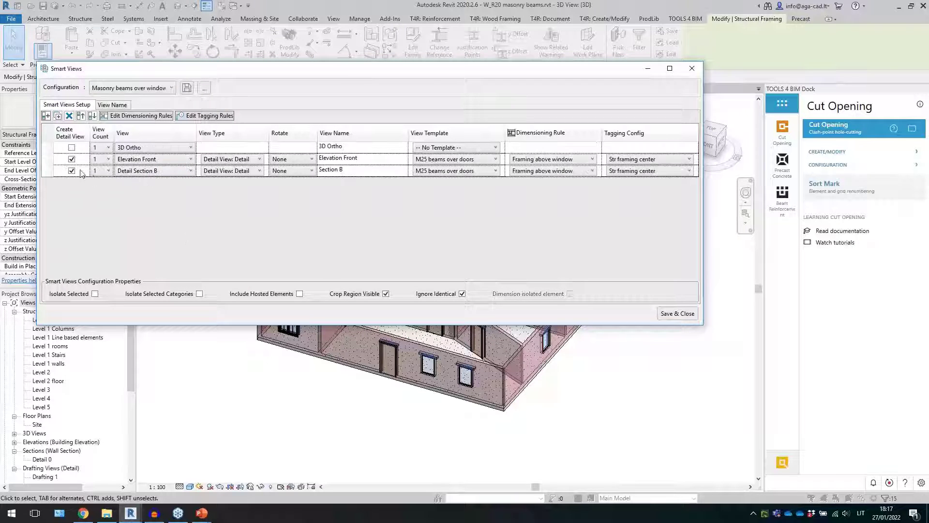
{"action": "left_click", "coordinate": [52, 161]}
{"action": "left_click", "coordinate": [50, 171]}
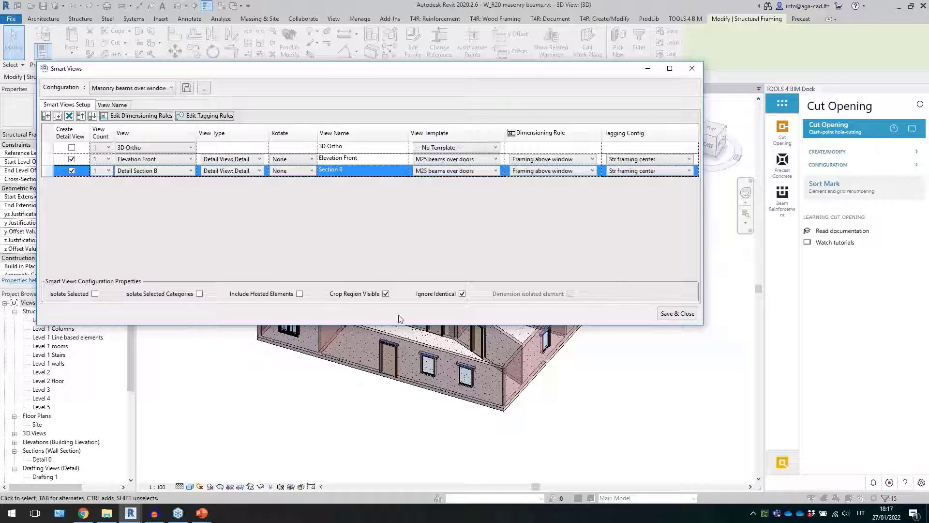
{"action": "left_click", "coordinate": [676, 313]}
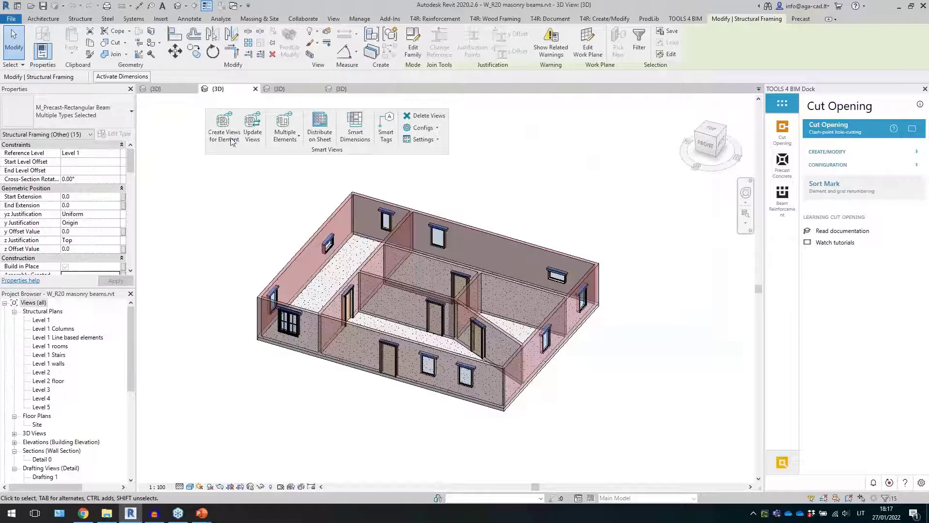
{"action": "left_click", "coordinate": [229, 136]}
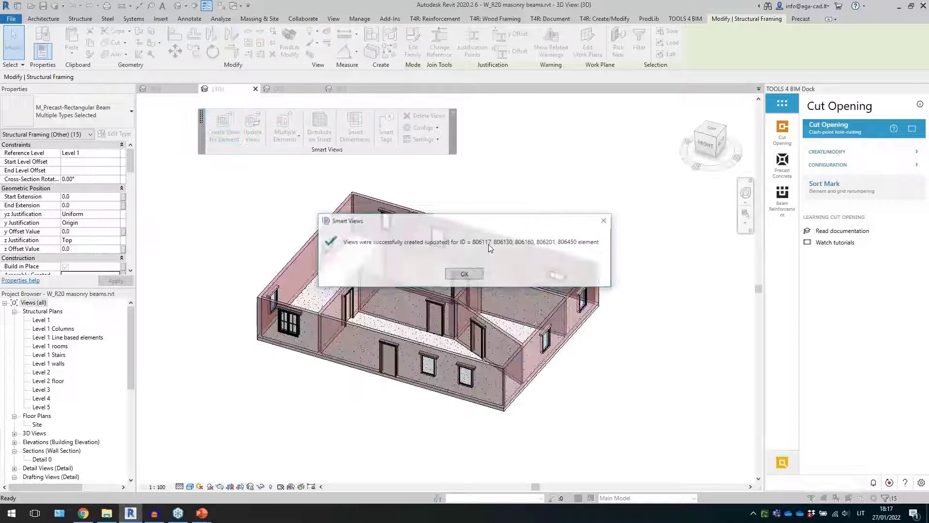
{"action": "left_click", "coordinate": [468, 276]}
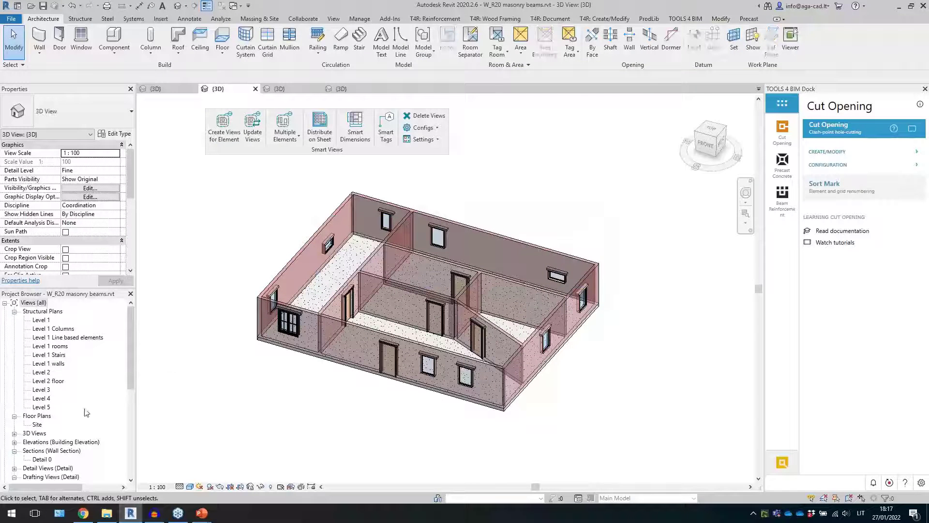
Open the Level 2 structural plan and examine the elevation and section markers at the upper-left window
{"action": "double_click", "coordinate": [48, 372]}
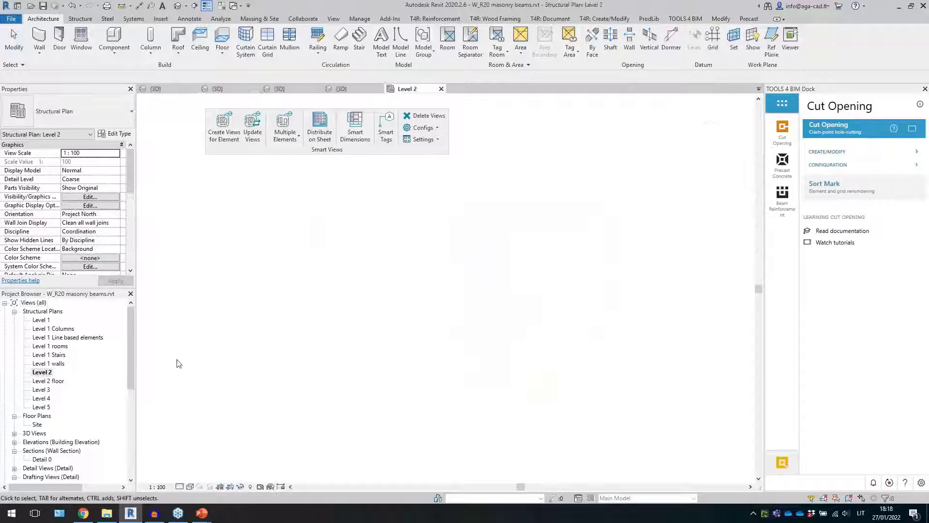
{"action": "scroll", "coordinate": [273, 231], "scroll_direction": "up", "scroll_amount": 8}
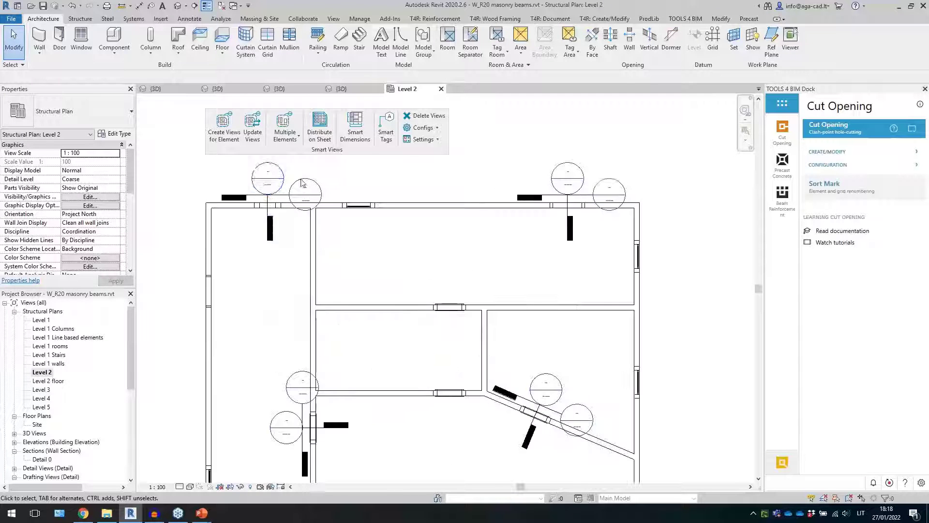
{"action": "scroll", "coordinate": [269, 182], "scroll_direction": "up", "scroll_amount": 4}
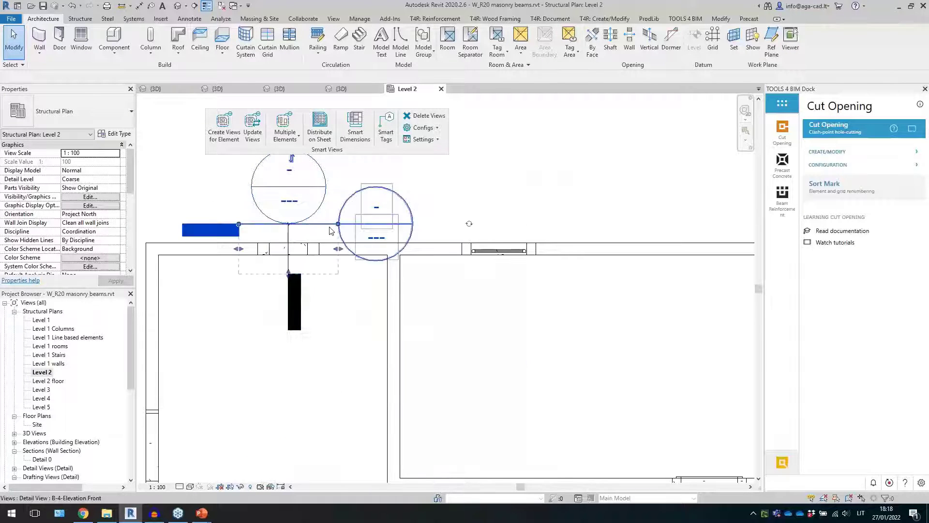
{"action": "left_click", "coordinate": [255, 219]}
{"action": "left_click", "coordinate": [304, 374]}
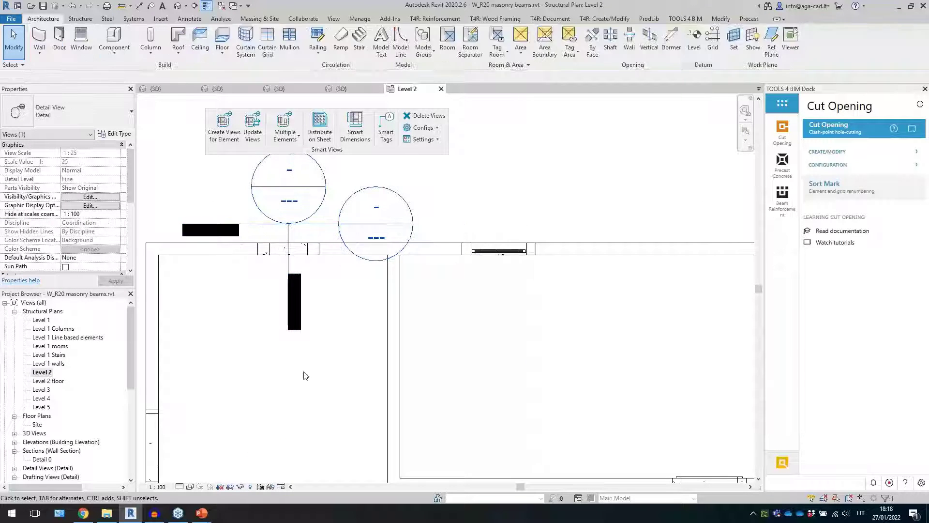
{"action": "left_click", "coordinate": [289, 269]}
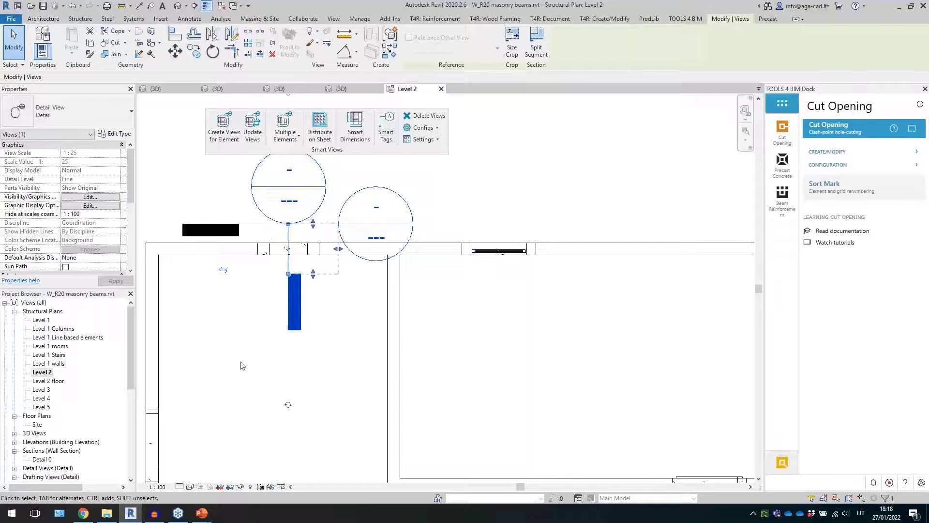
{"action": "left_click", "coordinate": [250, 279]}
Examine the elevation and section markers at the door opening in the angled interior wall on Level 2
{"action": "scroll", "coordinate": [249, 280], "scroll_direction": "down", "scroll_amount": 5}
{"action": "scroll", "coordinate": [440, 372], "scroll_direction": "up", "scroll_amount": 5}
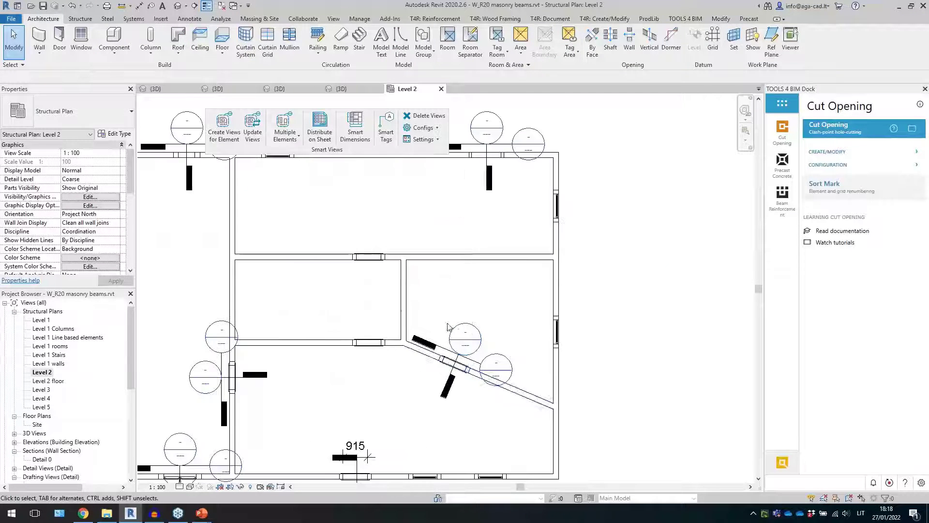
{"action": "scroll", "coordinate": [441, 371], "scroll_direction": "up", "scroll_amount": 2}
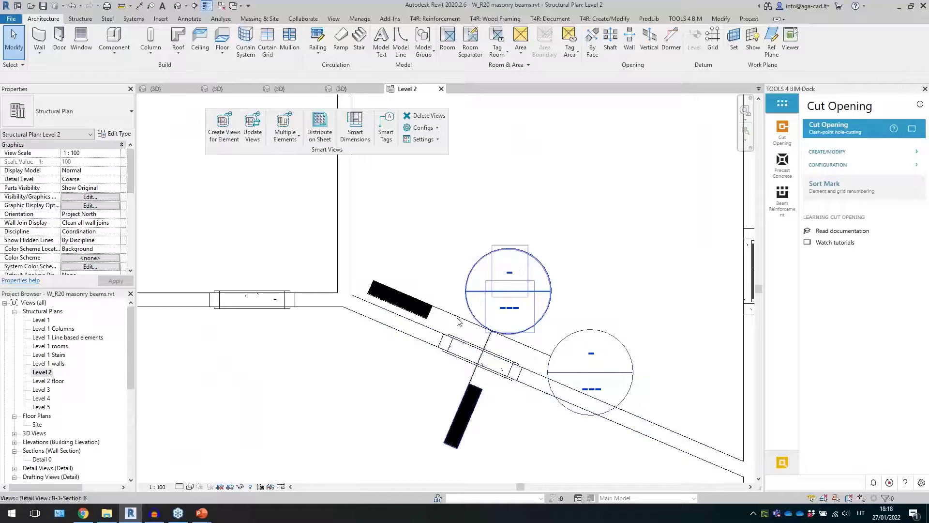
{"action": "left_click", "coordinate": [441, 354]}
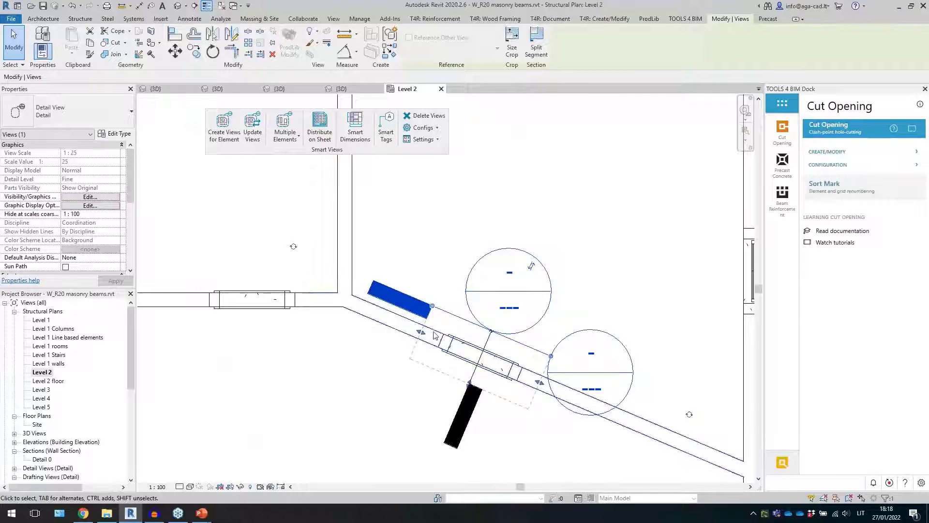
{"action": "scroll", "coordinate": [462, 270], "scroll_direction": "down", "scroll_amount": 5}
{"action": "left_click", "coordinate": [501, 373]}
{"action": "scroll", "coordinate": [501, 371], "scroll_direction": "down", "scroll_amount": 2}
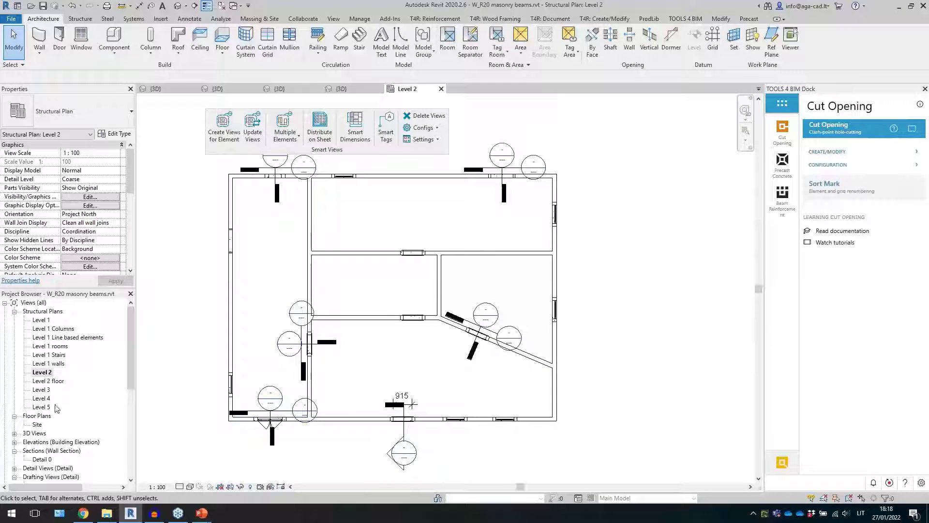
Open the B-1-Elevation Front and B-1-Section B detail views and examine the beam's dimensions and tags
{"action": "scroll", "coordinate": [57, 405], "scroll_direction": "down", "scroll_amount": 5}
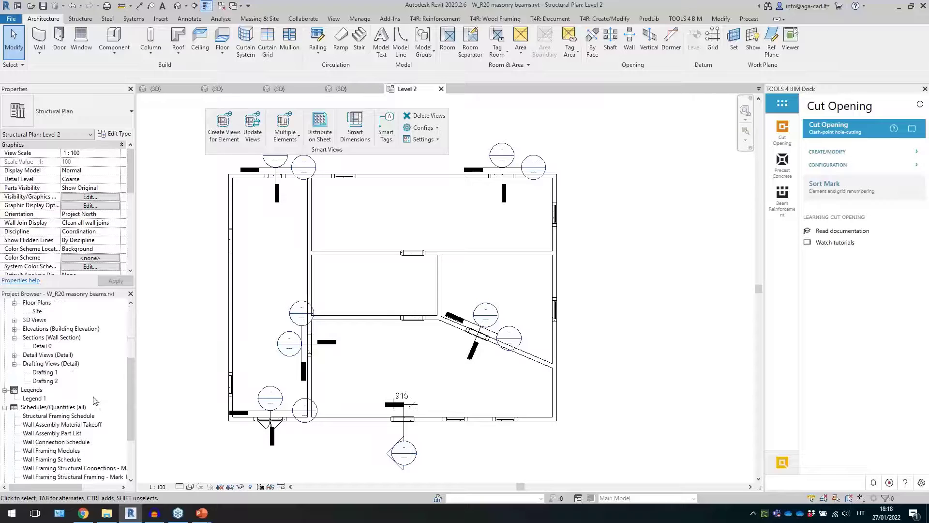
{"action": "double_click", "coordinate": [63, 356]}
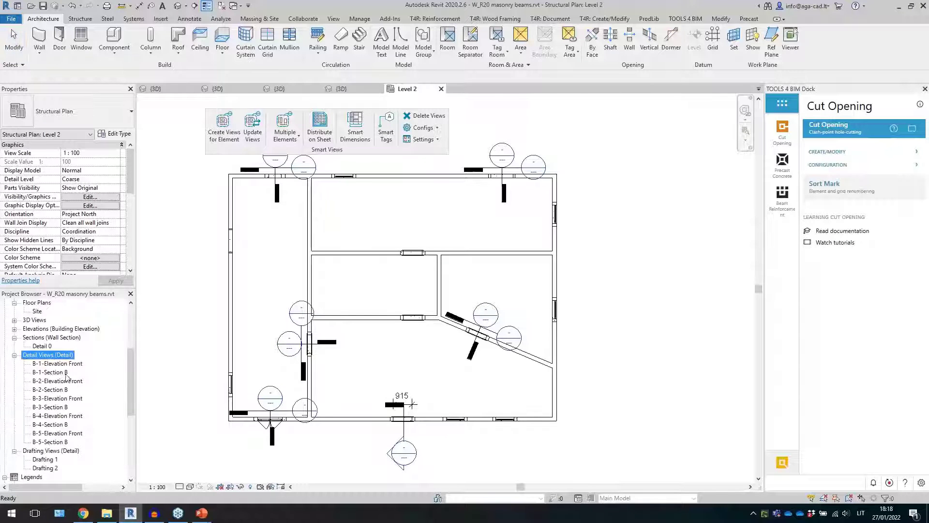
{"action": "double_click", "coordinate": [64, 364]}
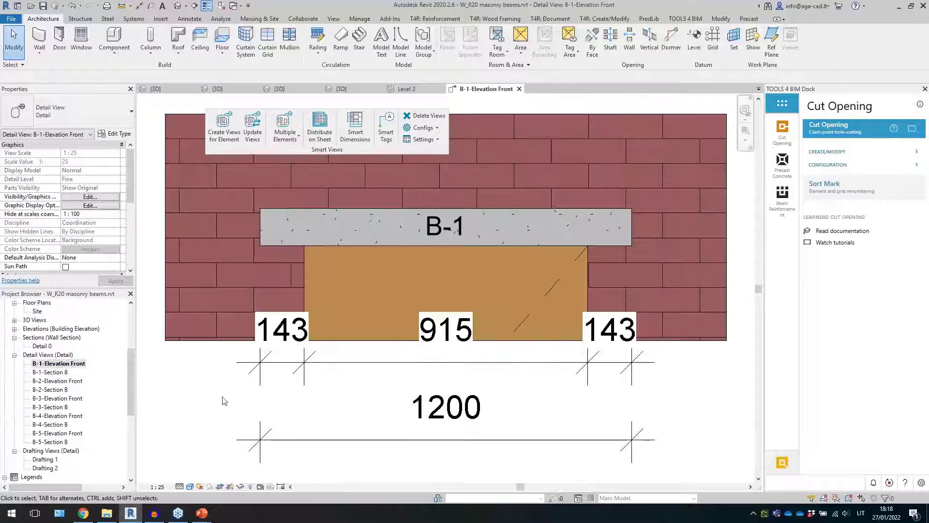
{"action": "scroll", "coordinate": [325, 357], "scroll_direction": "down", "scroll_amount": 3}
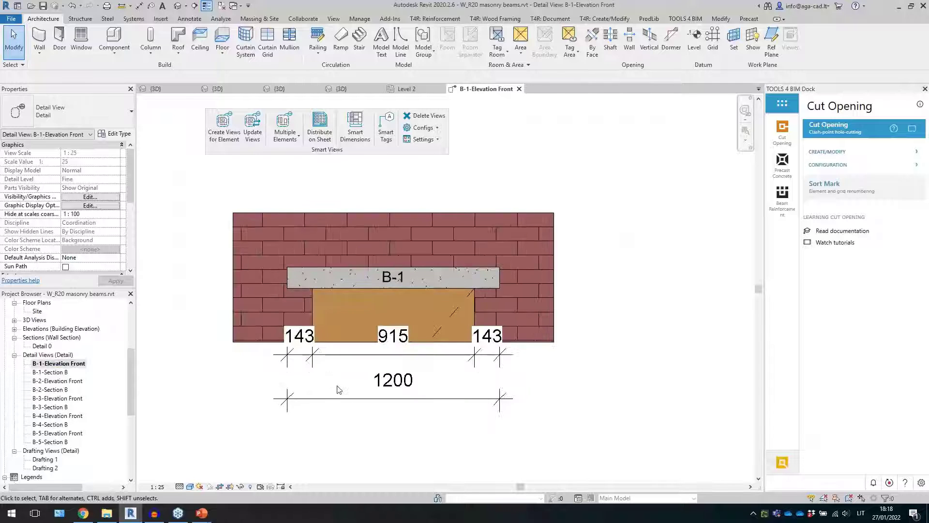
{"action": "left_click", "coordinate": [312, 271]}
{"action": "key", "text": "Escape"}
{"action": "double_click", "coordinate": [60, 372]}
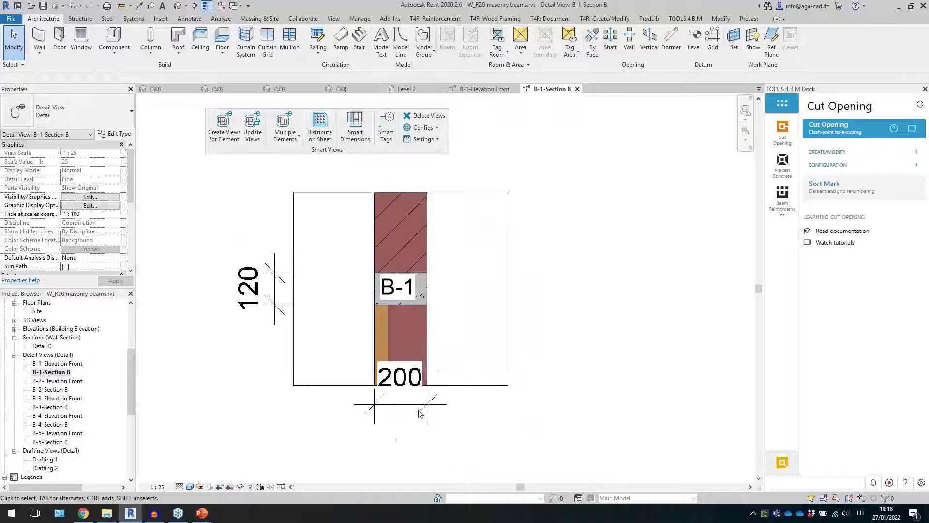
Open the elevation and section detail views of beams B-2 and B-3 and examine their dimensions and tags
{"action": "left_click", "coordinate": [52, 381]}
{"action": "double_click", "coordinate": [52, 381]}
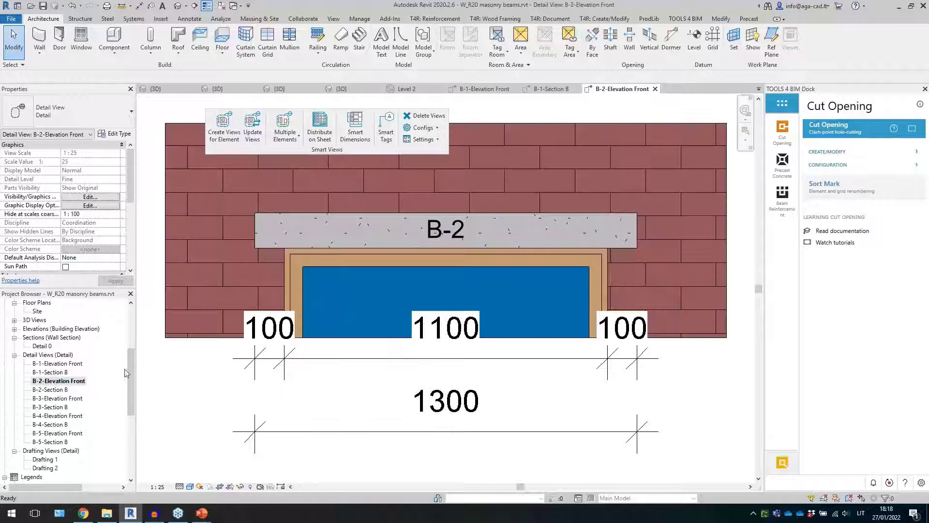
{"action": "double_click", "coordinate": [62, 390]}
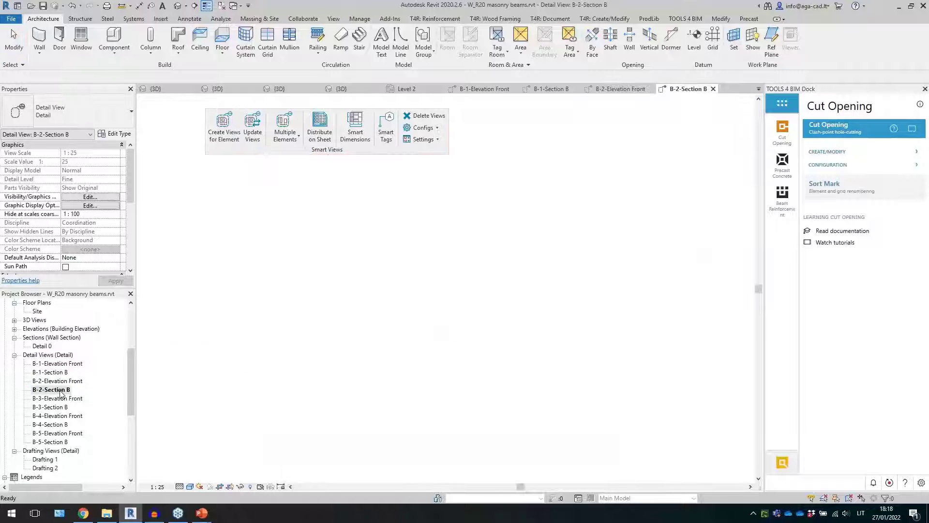
{"action": "double_click", "coordinate": [59, 398]}
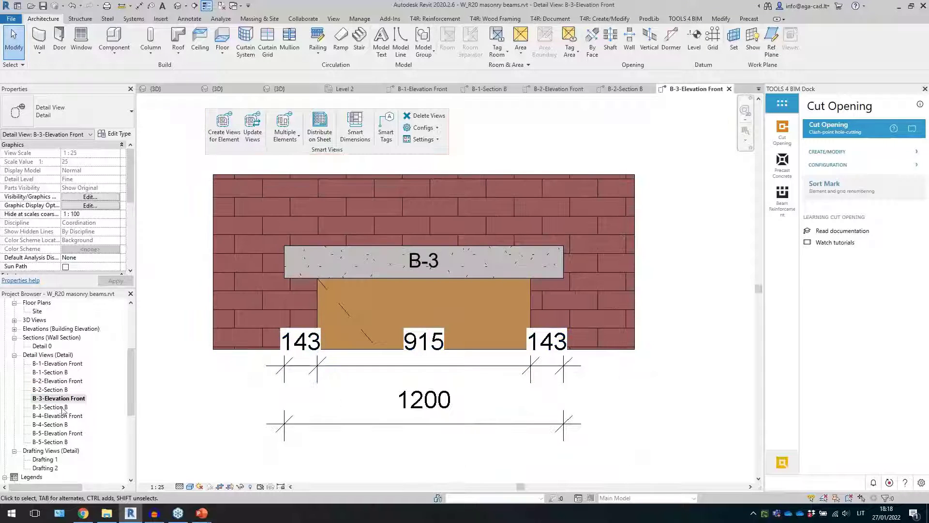
{"action": "double_click", "coordinate": [51, 407]}
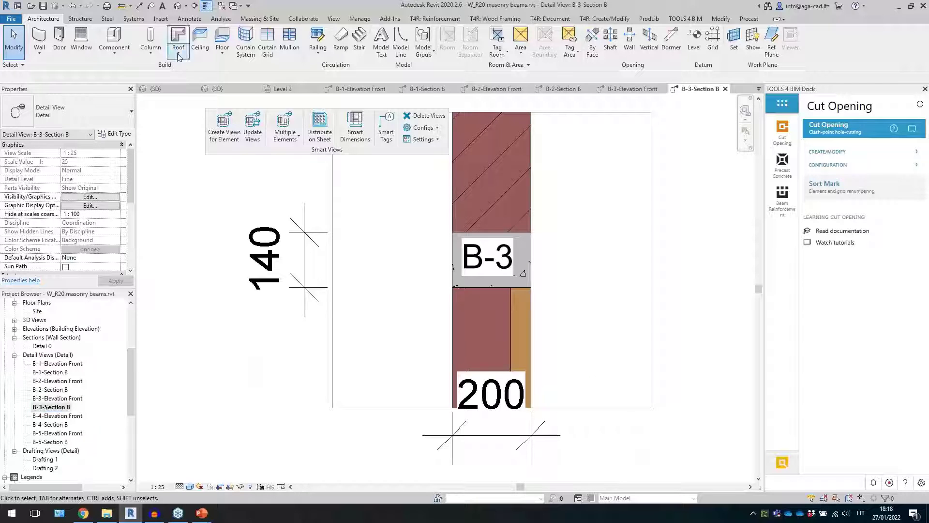
Switch to the 3D view of the precast parking garage model and save "I_wall elevation" as the active Smart Views configuration
{"action": "left_click", "coordinate": [177, 7]}
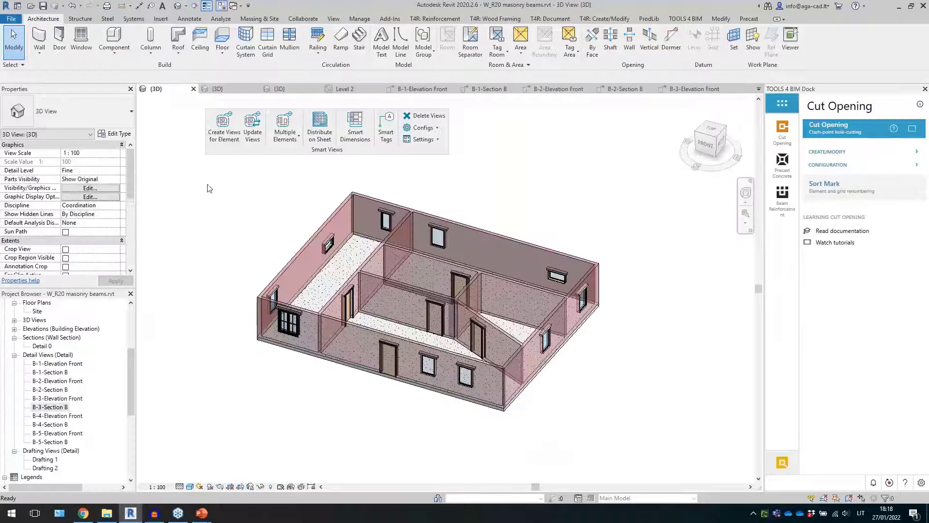
{"action": "left_click", "coordinate": [295, 89]}
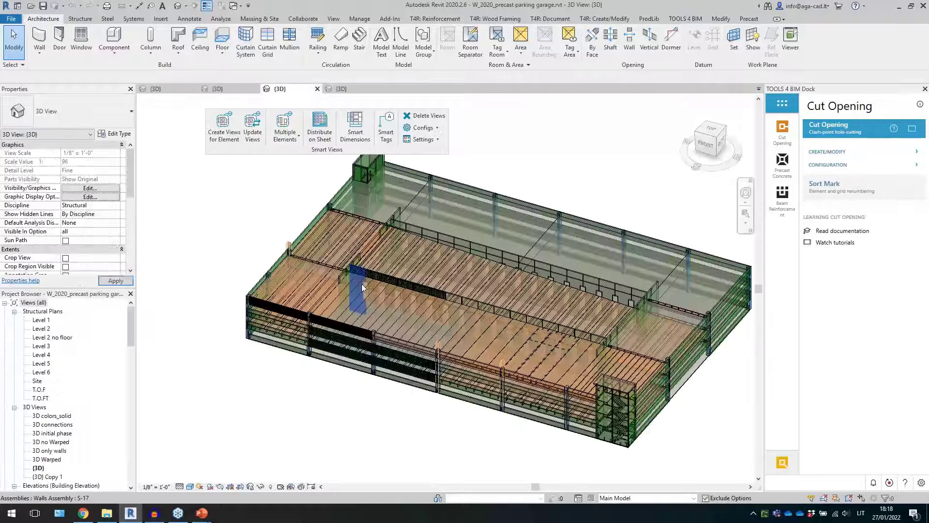
{"action": "scroll", "coordinate": [215, 335], "scroll_direction": "down", "scroll_amount": 2}
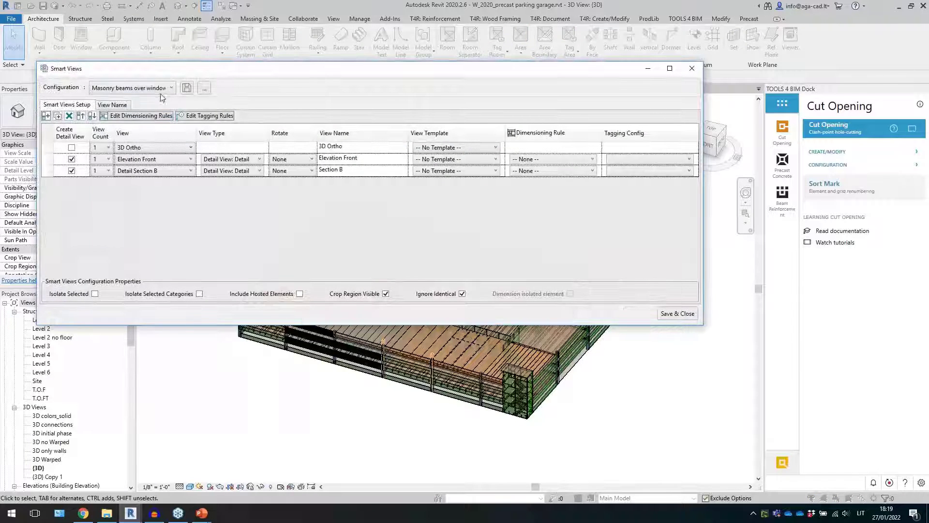
{"action": "left_click", "coordinate": [154, 88]}
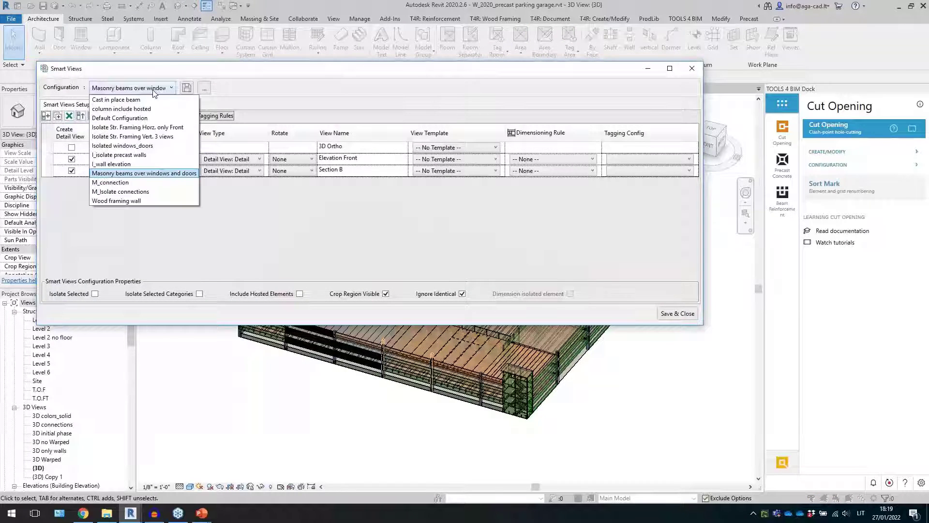
{"action": "left_click", "coordinate": [138, 163]}
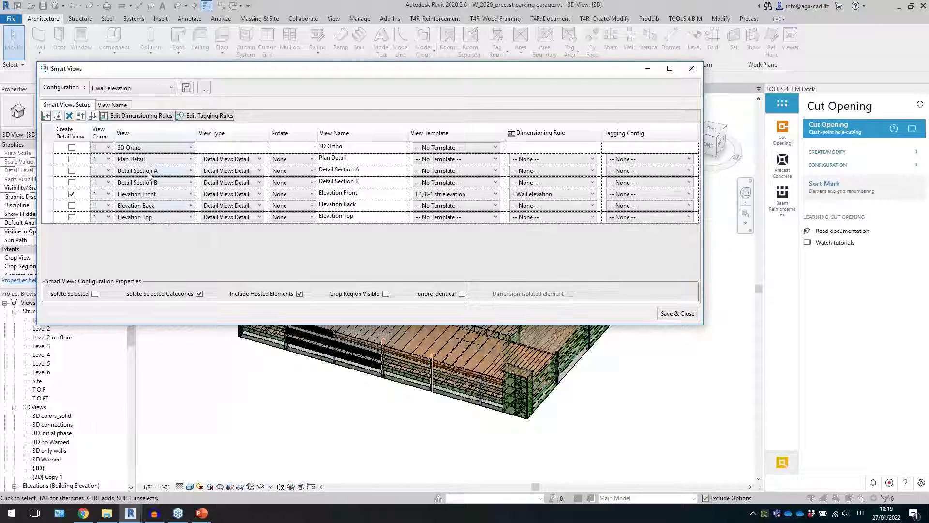
{"action": "left_click", "coordinate": [675, 315]}
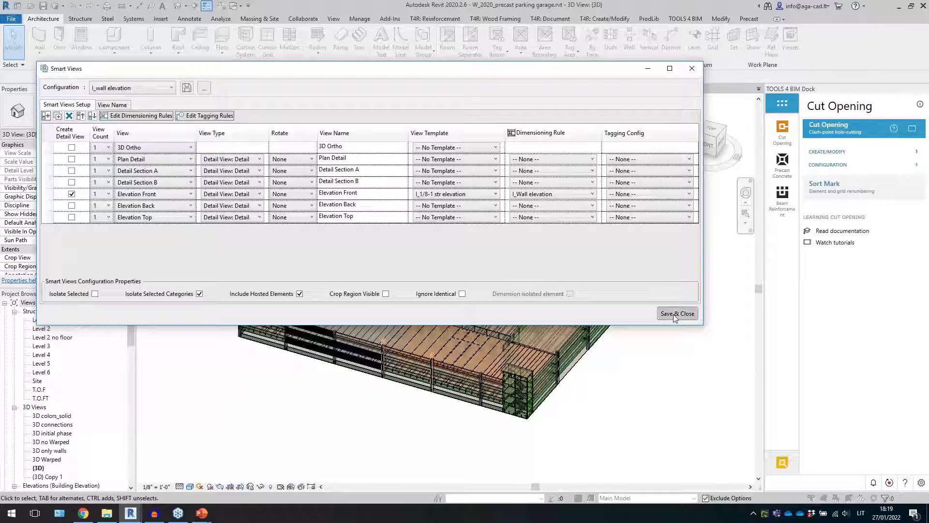
{"action": "scroll", "coordinate": [445, 410], "scroll_direction": "up", "scroll_amount": 1}
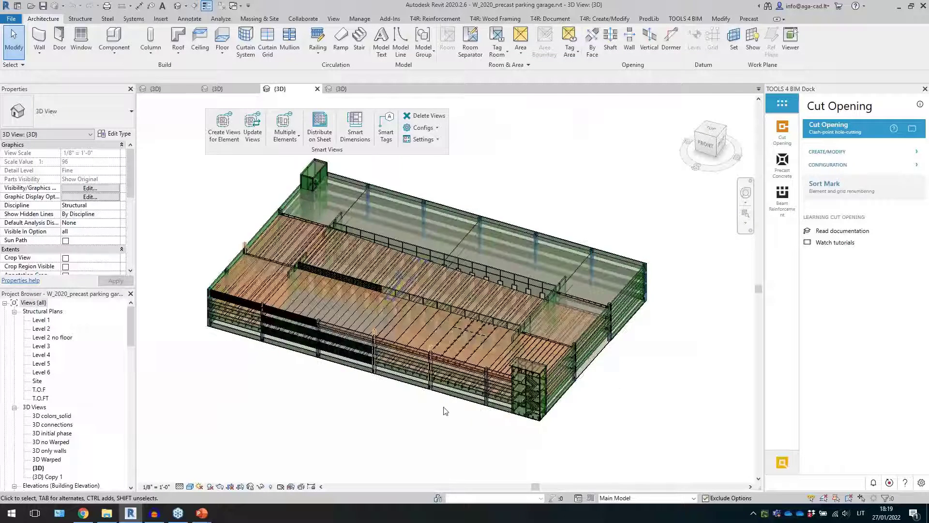
{"action": "left_click", "coordinate": [424, 139]}
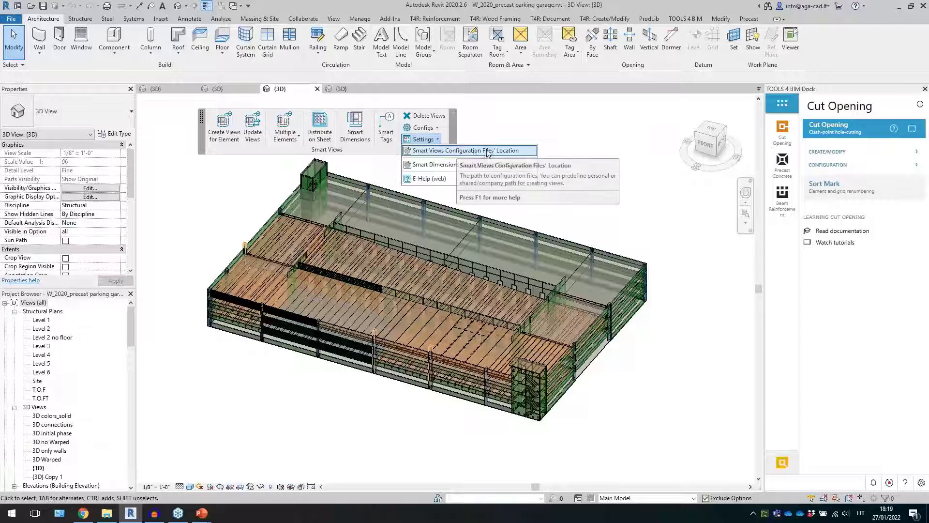
{"action": "left_click", "coordinate": [513, 128]}
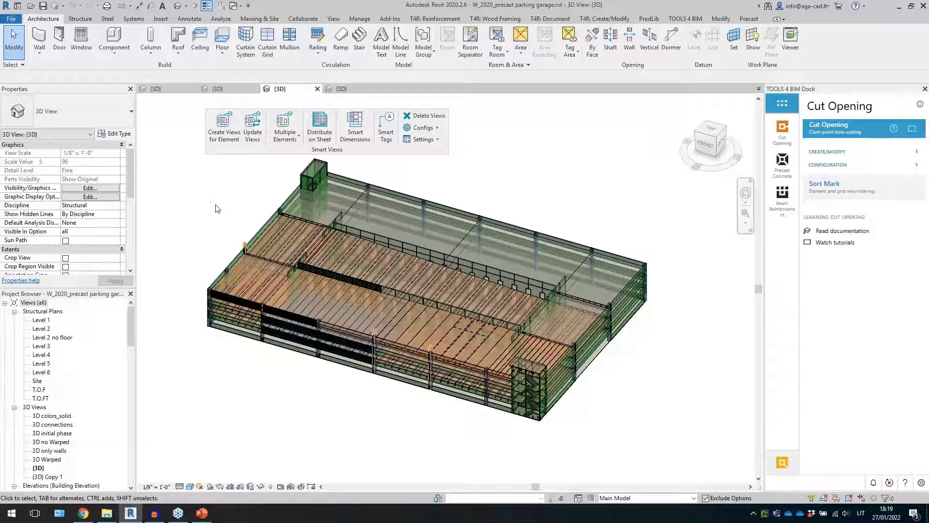
Start creating views for multiple elements and select the two end columns, the inverted tee beam and a 10" wall along the garage's middle line
{"action": "left_click", "coordinate": [288, 141]}
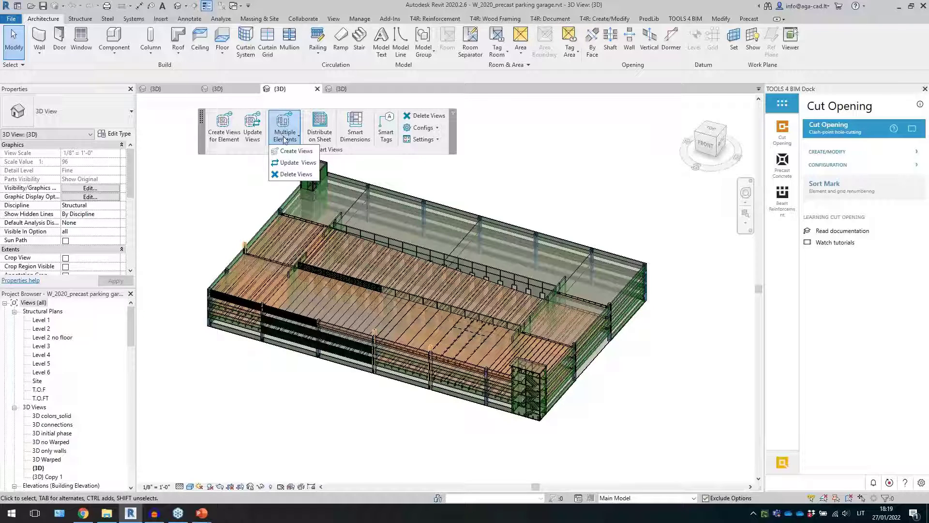
{"action": "left_click", "coordinate": [293, 150]}
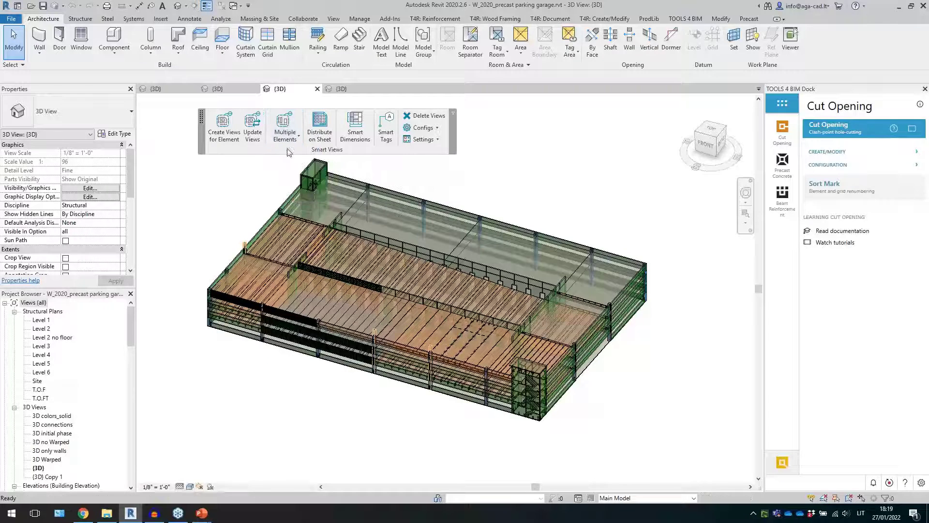
{"action": "scroll", "coordinate": [239, 256], "scroll_direction": "up", "scroll_amount": 10}
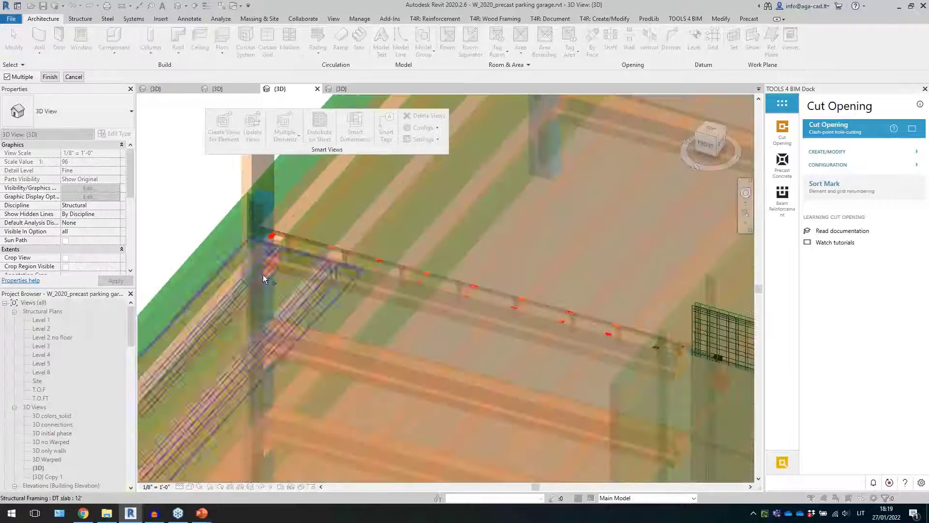
{"action": "scroll", "coordinate": [265, 283], "scroll_direction": "up", "scroll_amount": 2}
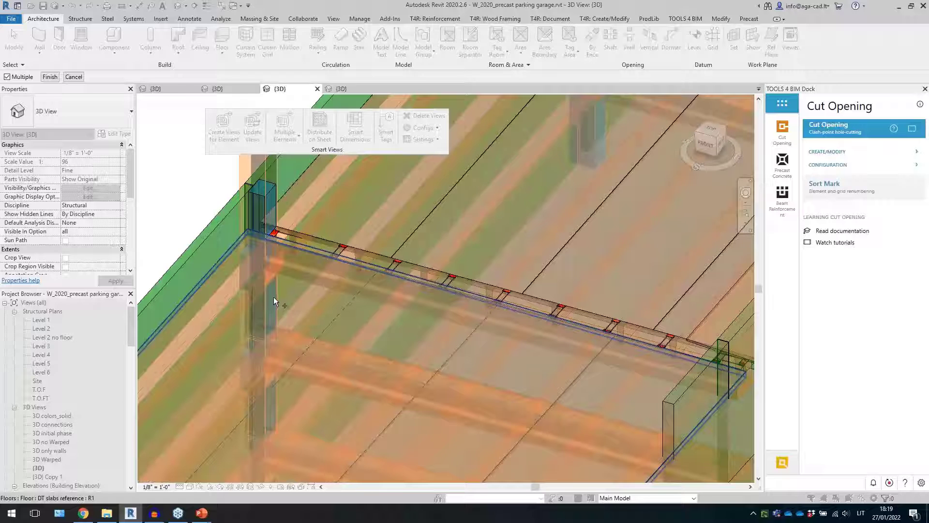
{"action": "left_click", "coordinate": [265, 216]}
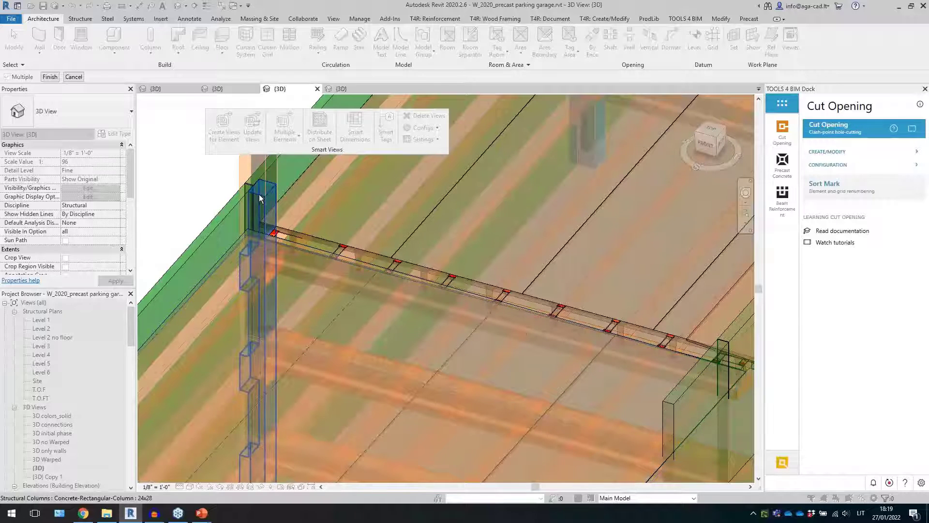
{"action": "left_click", "coordinate": [408, 310]}
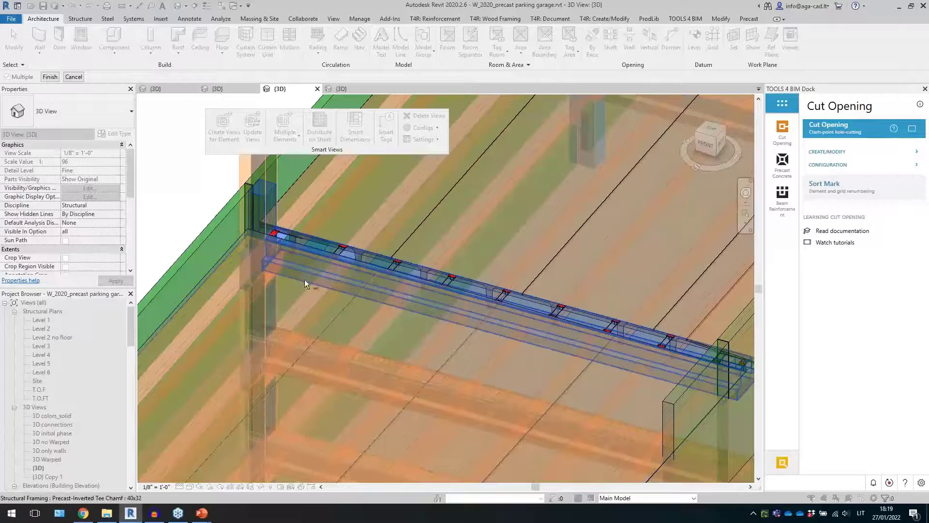
{"action": "scroll", "coordinate": [196, 248], "scroll_direction": "down", "scroll_amount": 1}
{"action": "scroll", "coordinate": [195, 252], "scroll_direction": "down", "scroll_amount": 2}
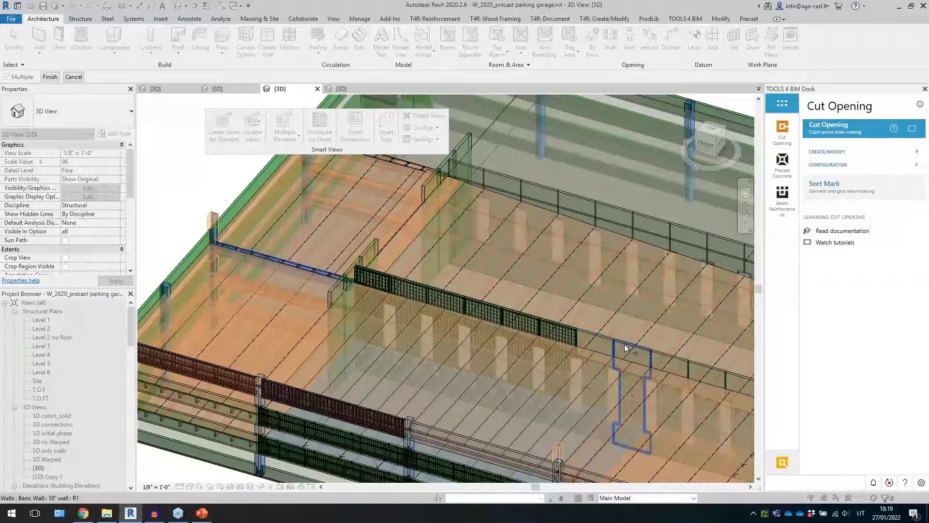
{"action": "scroll", "coordinate": [260, 239], "scroll_direction": "down", "scroll_amount": 5}
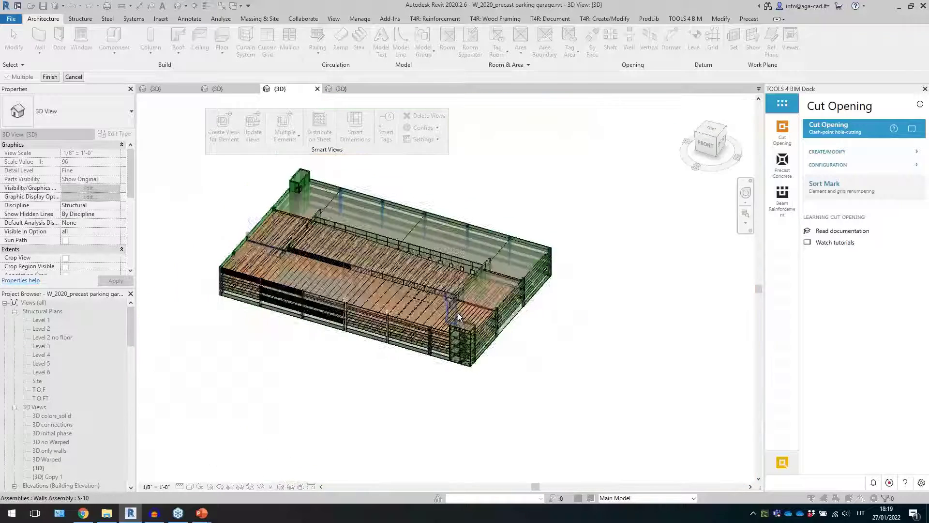
{"action": "scroll", "coordinate": [458, 316], "scroll_direction": "up", "scroll_amount": 4}
{"action": "scroll", "coordinate": [579, 324], "scroll_direction": "up", "scroll_amount": 2}
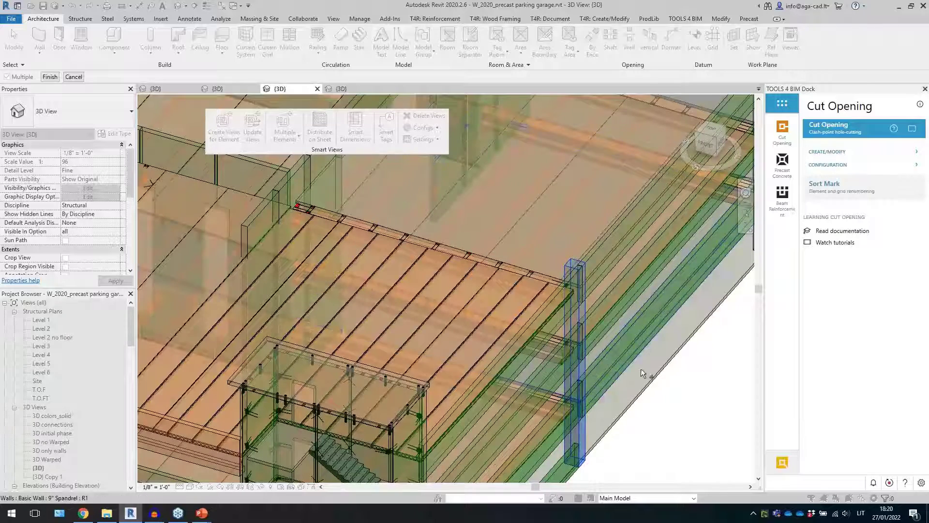
{"action": "scroll", "coordinate": [628, 368], "scroll_direction": "down", "scroll_amount": 4}
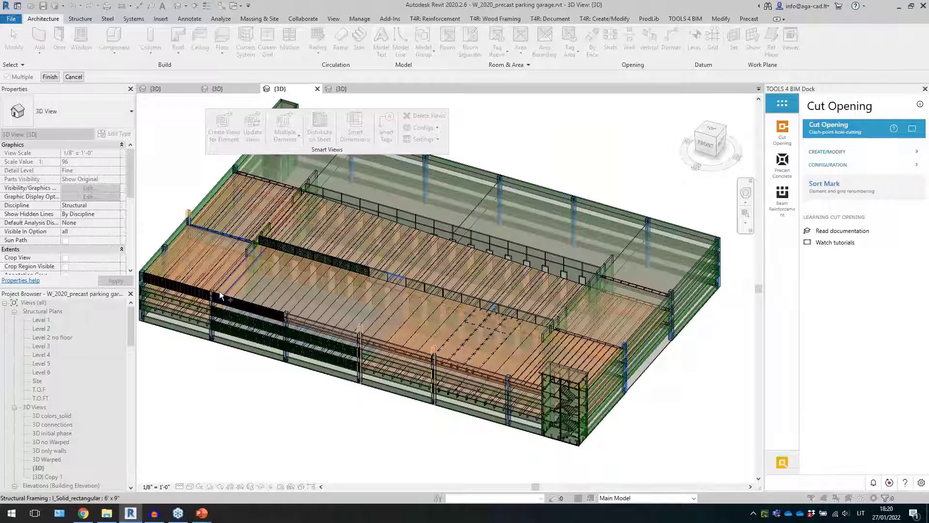
Finish the selection, name the view EL-1 and create it using the middle wall for the view direction
{"action": "left_click", "coordinate": [49, 78]}
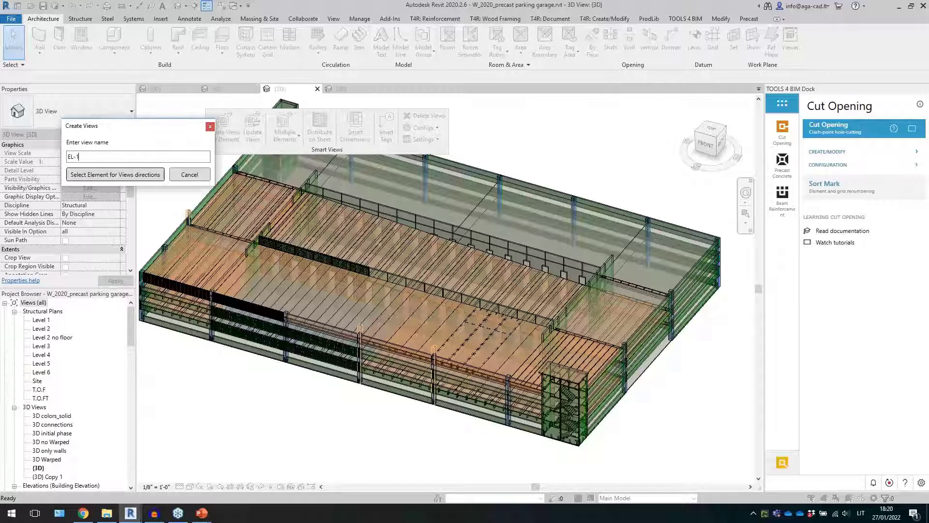
{"action": "left_click", "coordinate": [92, 174]}
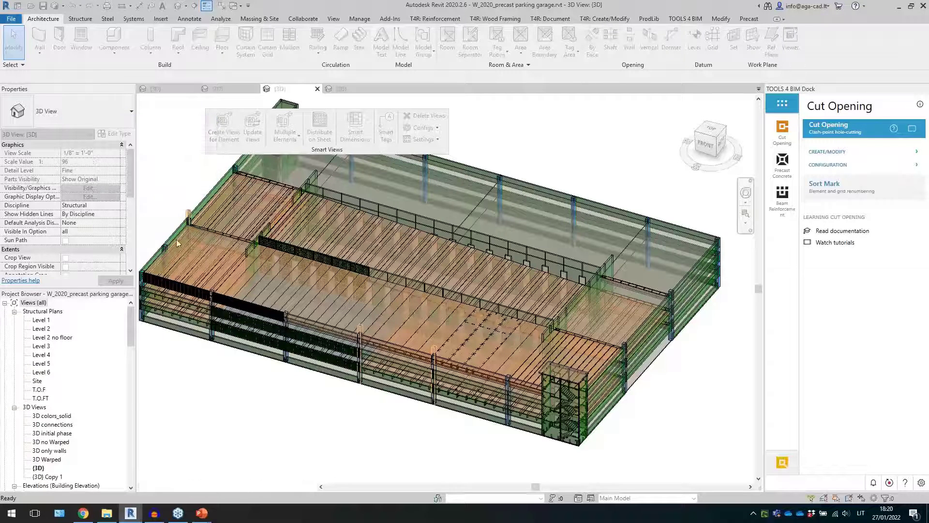
{"action": "left_click", "coordinate": [399, 286]}
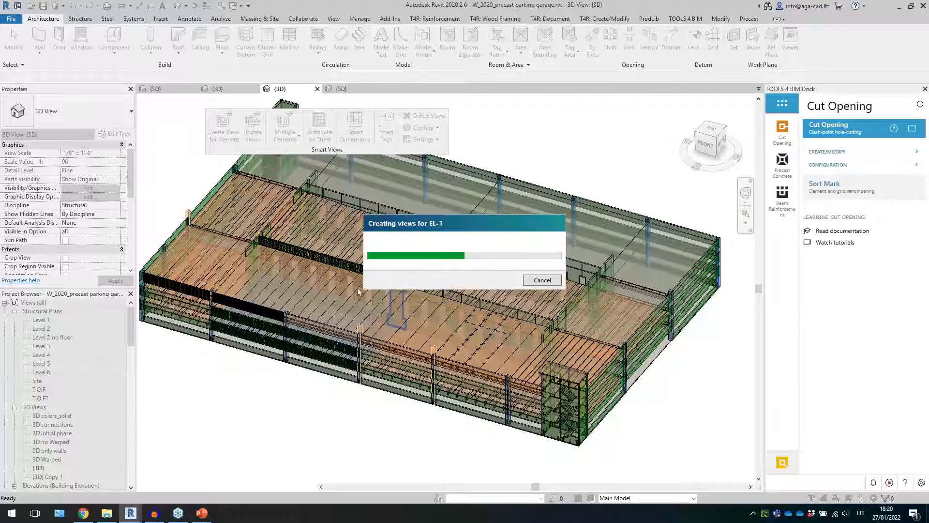
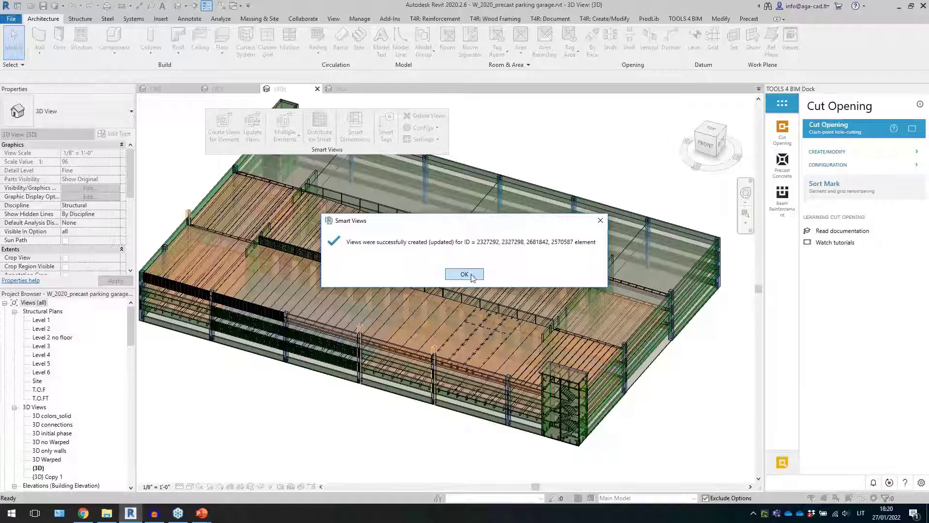
{"action": "left_click", "coordinate": [464, 274]}
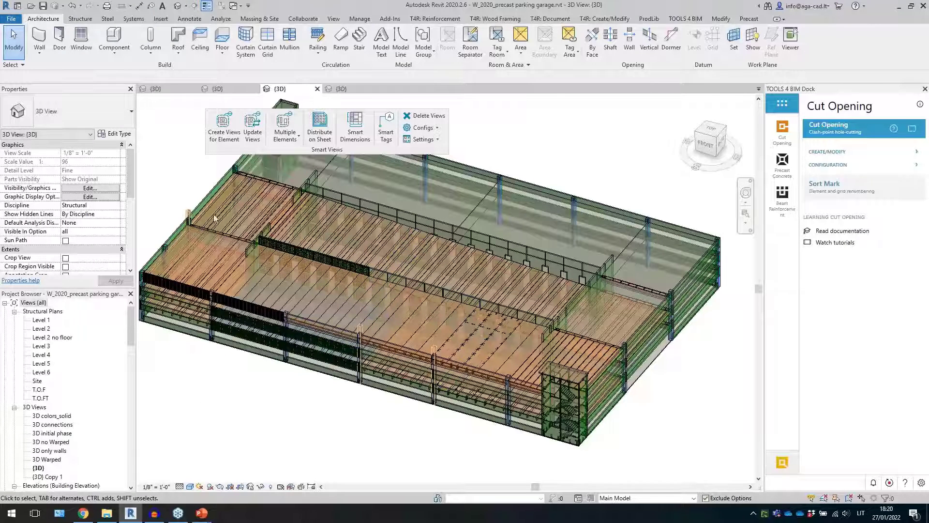
Expand the detail views and open EL-1-Elevation Front to examine the dimensioned wall elevation
{"action": "scroll", "coordinate": [78, 389], "scroll_direction": "down", "scroll_amount": 3}
{"action": "scroll", "coordinate": [83, 387], "scroll_direction": "down", "scroll_amount": 7}
{"action": "double_click", "coordinate": [66, 425]}
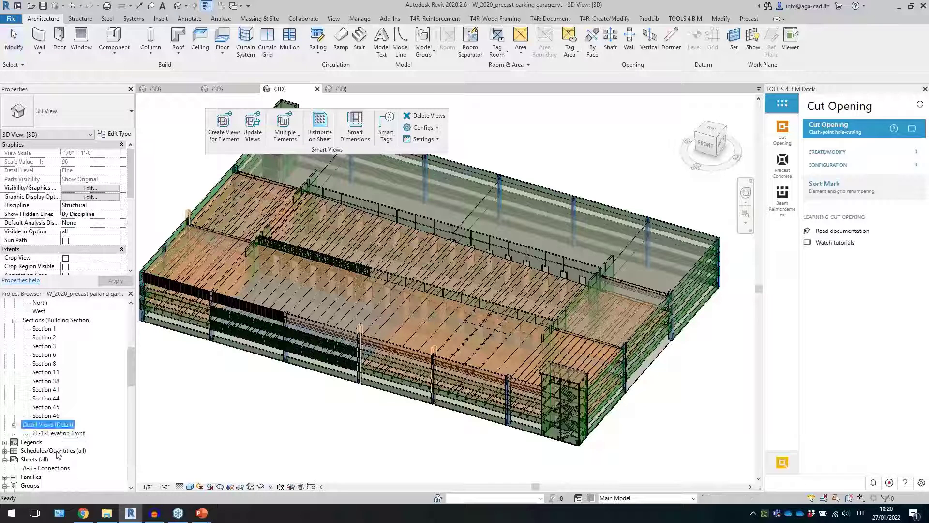
{"action": "double_click", "coordinate": [67, 434]}
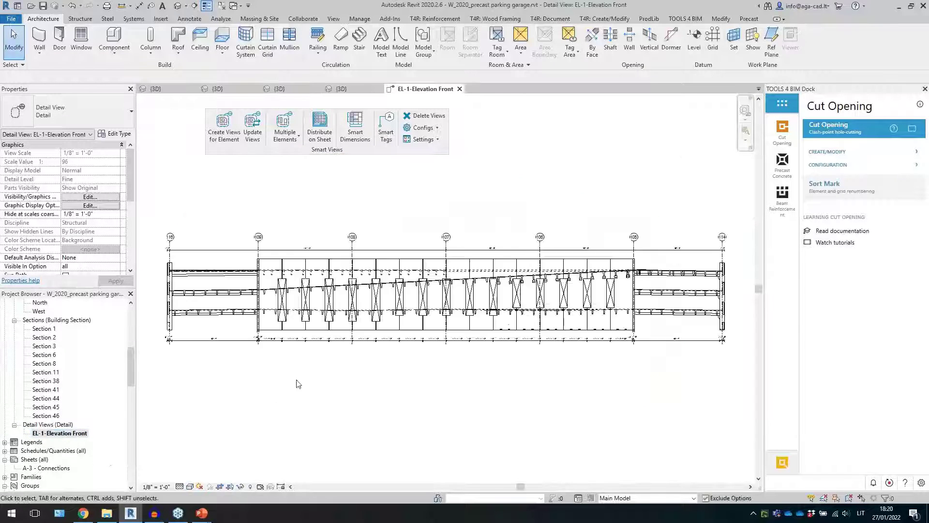
Examine the overall grid dimensions and the end bay dimensions along the EL-1-Elevation Front view
{"action": "scroll", "coordinate": [200, 337], "scroll_direction": "up", "scroll_amount": 5}
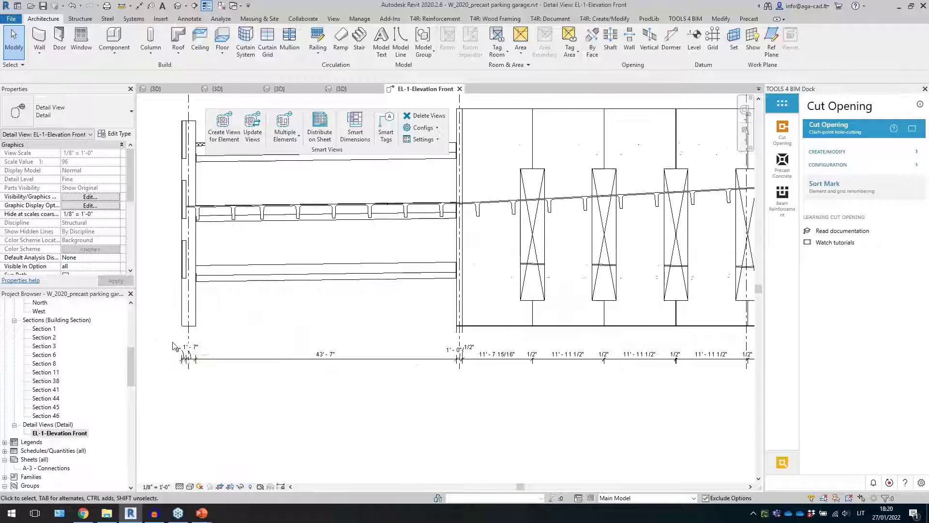
{"action": "scroll", "coordinate": [175, 330], "scroll_direction": "down", "scroll_amount": 5}
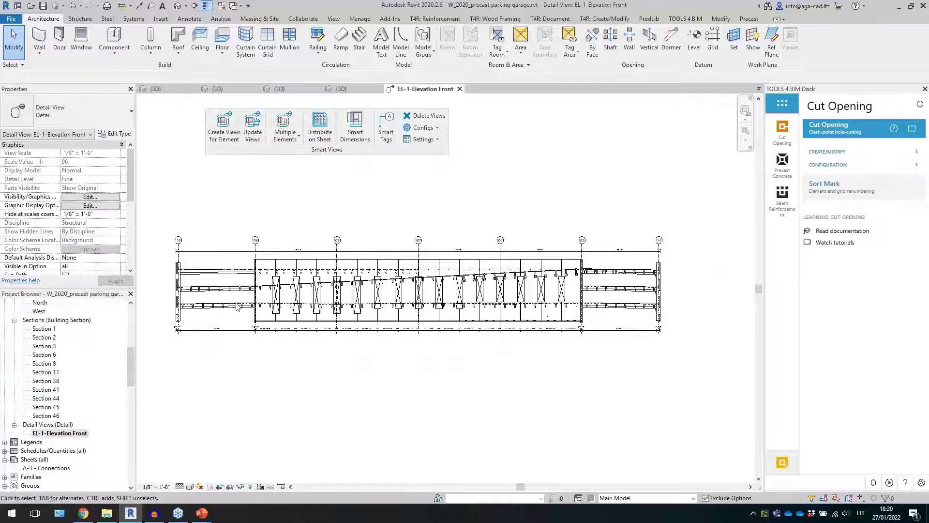
{"action": "scroll", "coordinate": [189, 246], "scroll_direction": "up", "scroll_amount": 2}
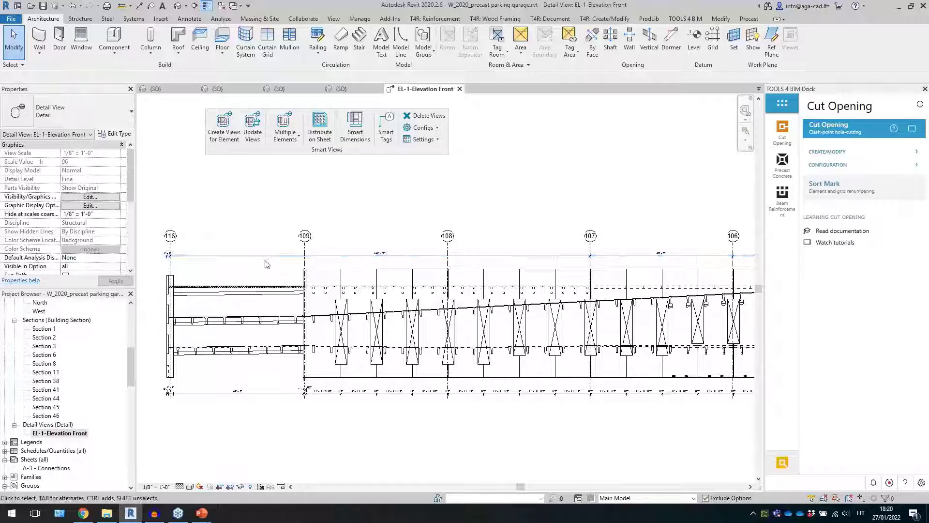
{"action": "scroll", "coordinate": [273, 264], "scroll_direction": "up", "scroll_amount": 3}
{"action": "scroll", "coordinate": [291, 257], "scroll_direction": "down", "scroll_amount": 5}
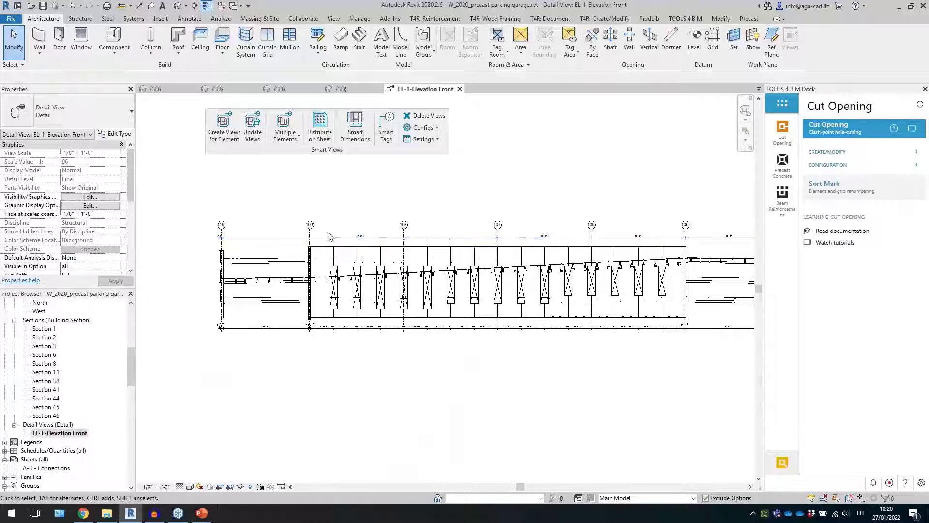
{"action": "scroll", "coordinate": [666, 253], "scroll_direction": "up", "scroll_amount": 4}
{"action": "scroll", "coordinate": [378, 183], "scroll_direction": "down", "scroll_amount": 3}
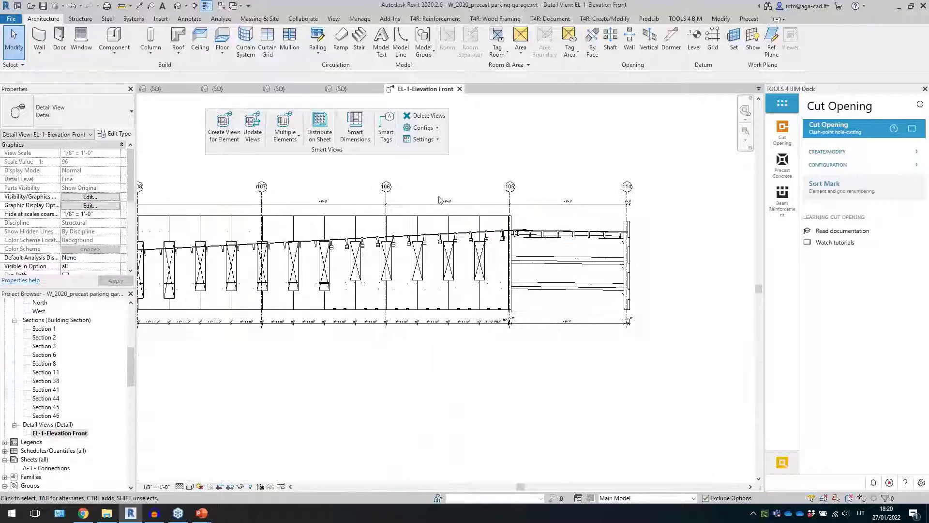
{"action": "scroll", "coordinate": [609, 221], "scroll_direction": "up", "scroll_amount": 3}
{"action": "scroll", "coordinate": [303, 383], "scroll_direction": "up", "scroll_amount": 2}
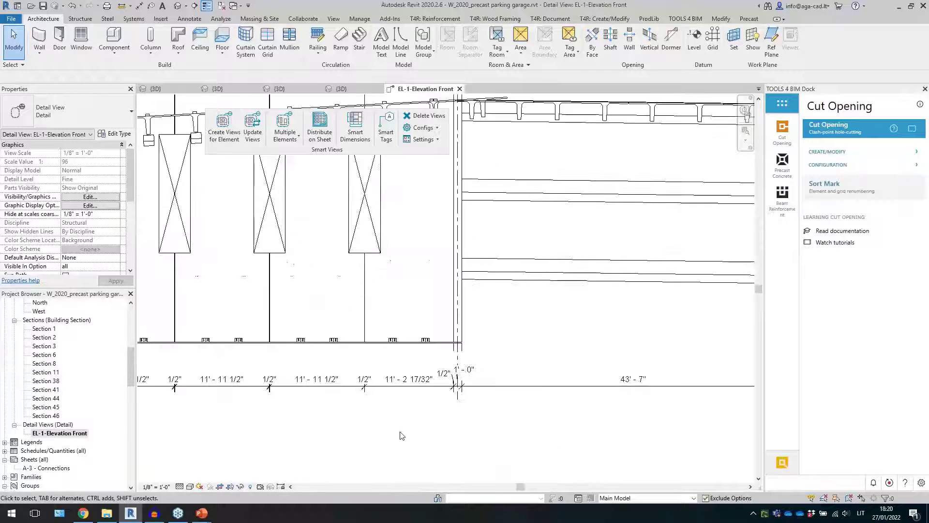
Select the dimension string below the precast walls and inspect its panel width and joint dimensions along the elevation
{"action": "left_click", "coordinate": [302, 381]}
{"action": "middle_click_drag", "start_coordinate": [272, 422], "coordinate": [297, 374]}
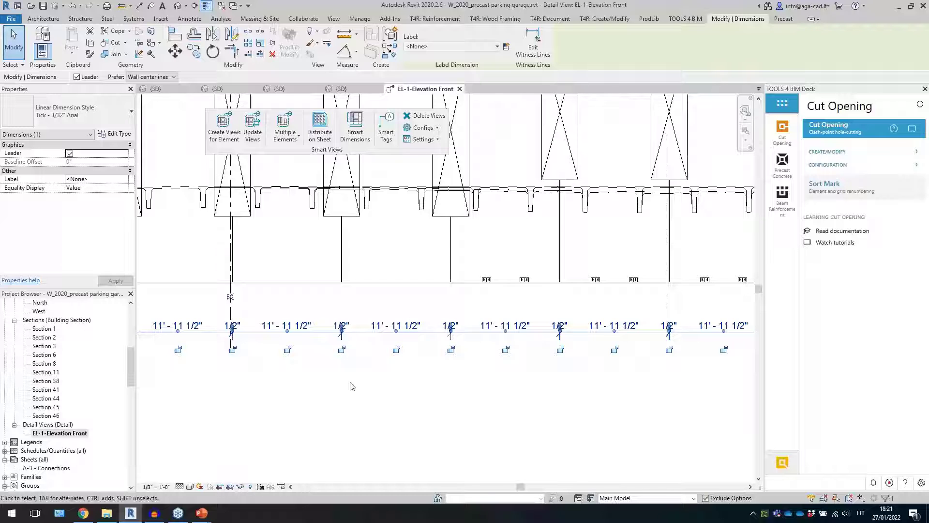
{"action": "middle_click_drag", "start_coordinate": [349, 394], "coordinate": [504, 407]}
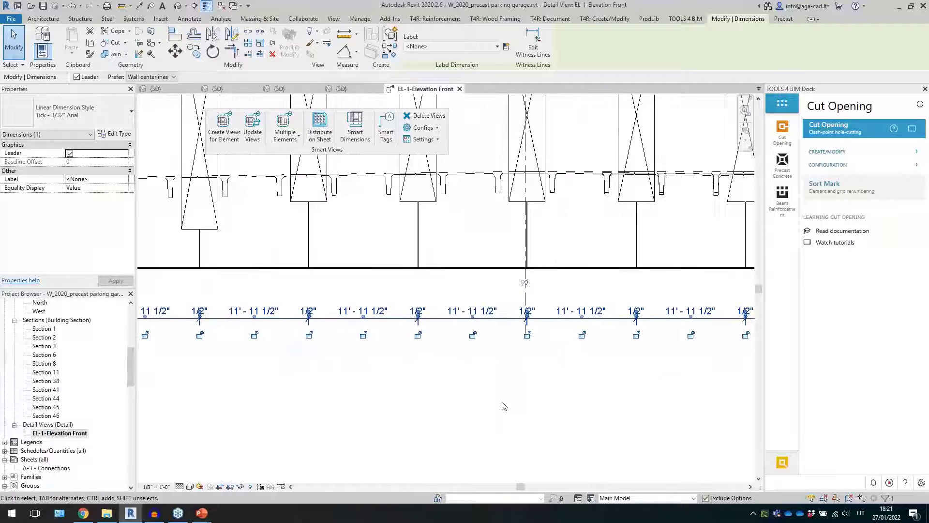
{"action": "middle_click_drag", "start_coordinate": [289, 400], "coordinate": [205, 371]}
{"action": "left_click", "coordinate": [632, 369]}
{"action": "scroll", "coordinate": [390, 357], "scroll_direction": "down", "scroll_amount": 3}
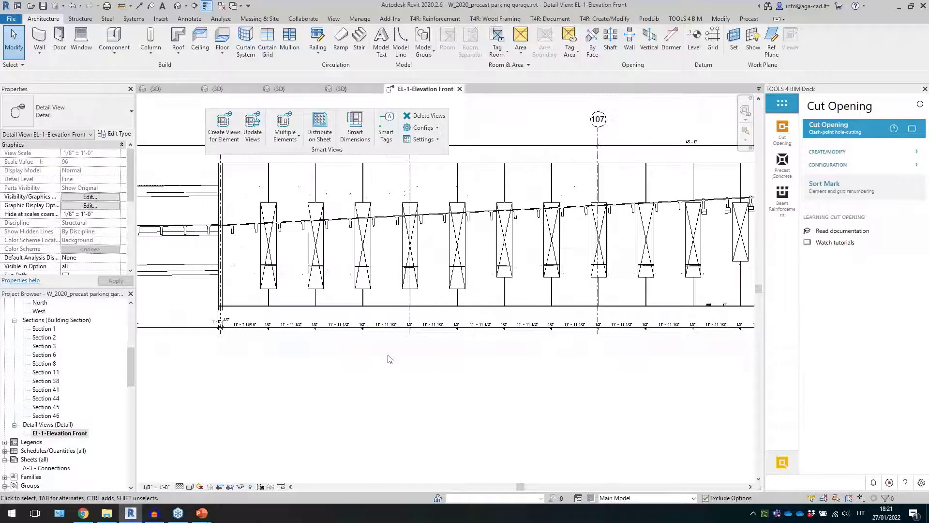
{"action": "scroll", "coordinate": [339, 358], "scroll_direction": "down", "scroll_amount": 2}
{"action": "scroll", "coordinate": [389, 358], "scroll_direction": "down", "scroll_amount": 2}
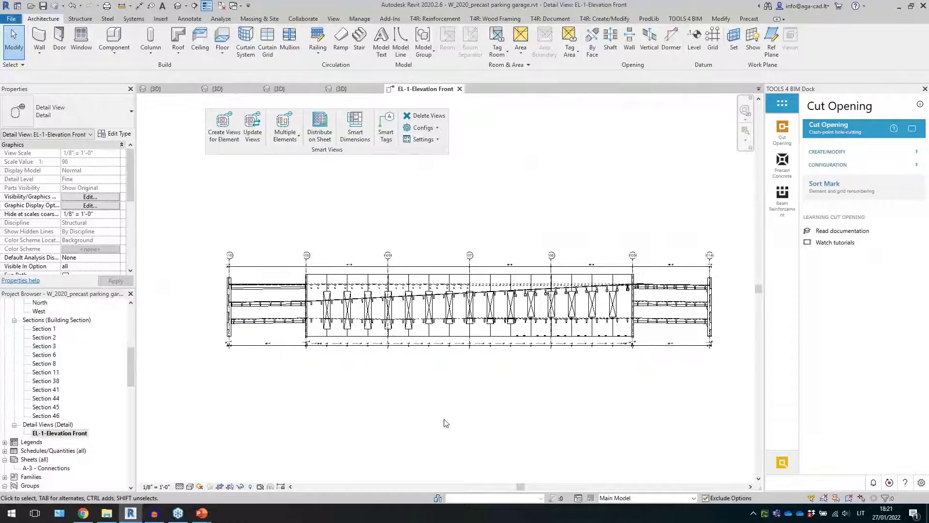
Return to the garage's 3D view, start creating views for multiple elements and select the 10" walls along the cross wall line
{"action": "left_click", "coordinate": [178, 5]}
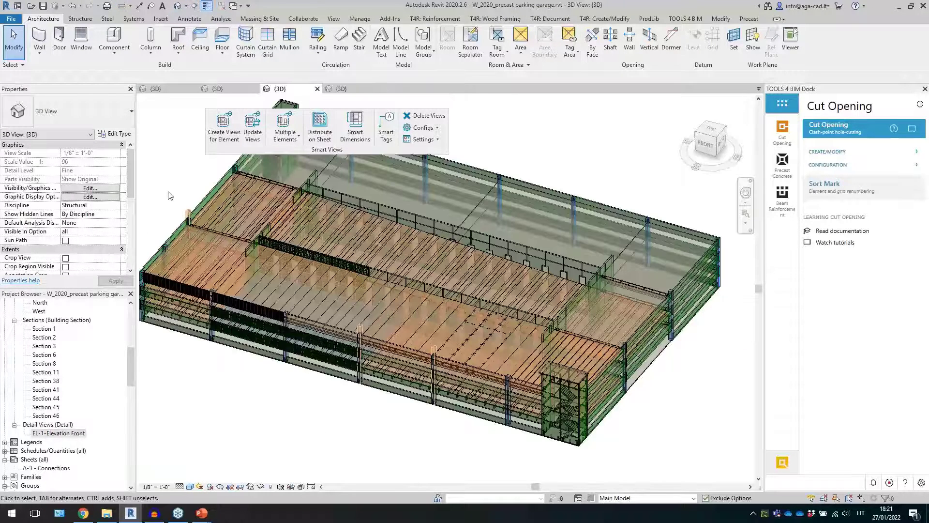
{"action": "left_click", "coordinate": [286, 133]}
{"action": "left_click", "coordinate": [296, 151]}
{"action": "scroll", "coordinate": [567, 327], "scroll_direction": "up", "scroll_amount": 5}
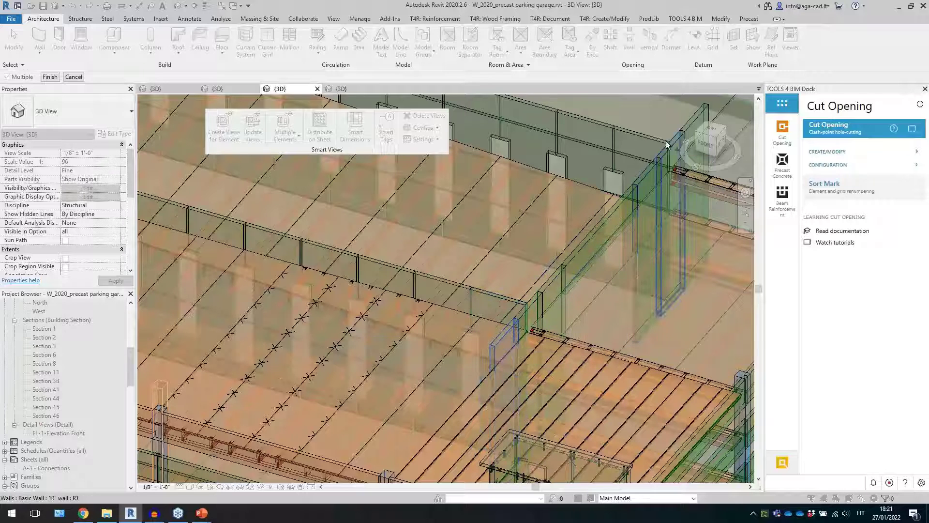
Finish the selection, name the view EL-2 and create it using the near cross wall for the view direction
{"action": "left_click", "coordinate": [50, 76]}
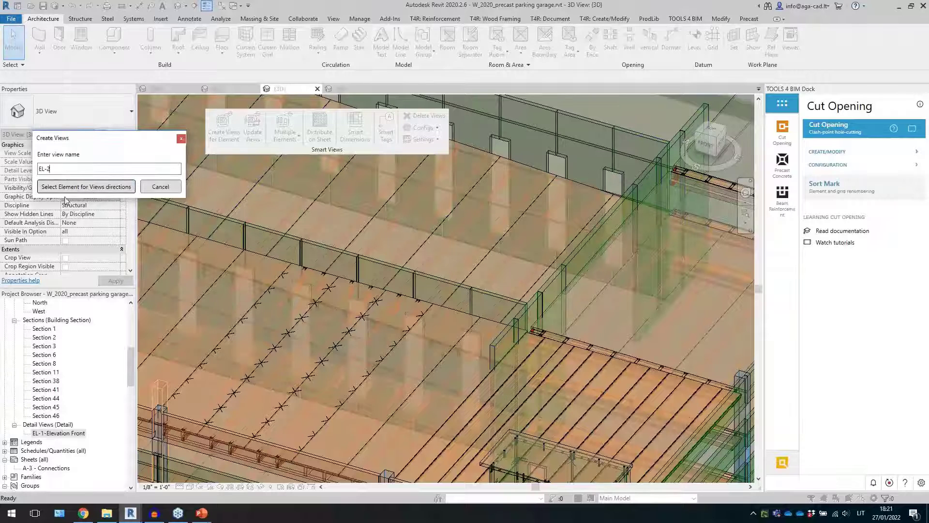
{"action": "left_click", "coordinate": [73, 187]}
{"action": "left_click", "coordinate": [504, 337]}
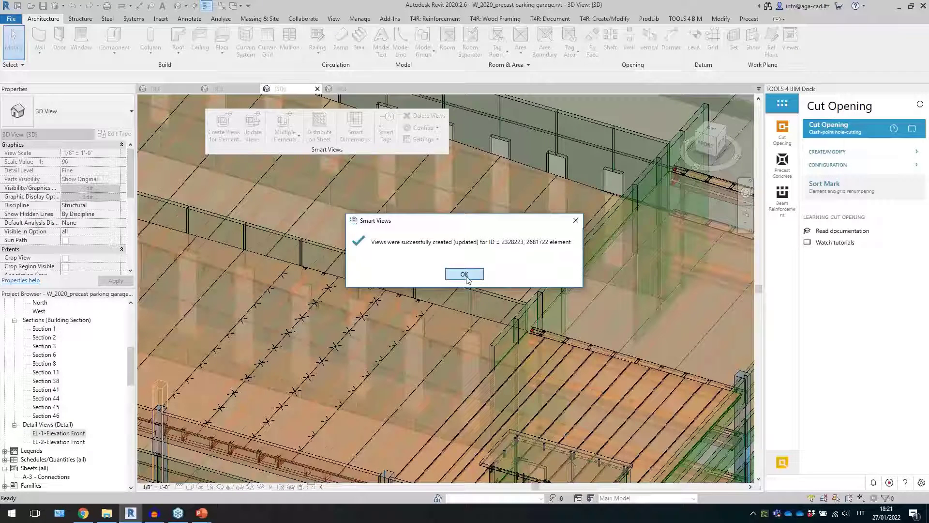
{"action": "left_click", "coordinate": [464, 286]}
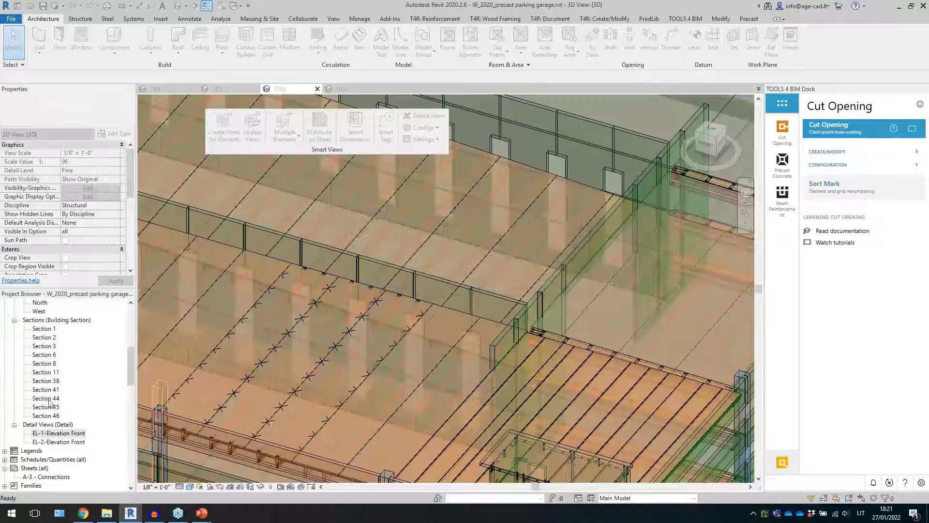
Open EL-2-Elevation Front and examine the dimensioned elevation of the cross wall line
{"action": "double_click", "coordinate": [58, 442]}
{"action": "scroll", "coordinate": [430, 336], "scroll_direction": "down", "scroll_amount": 2}
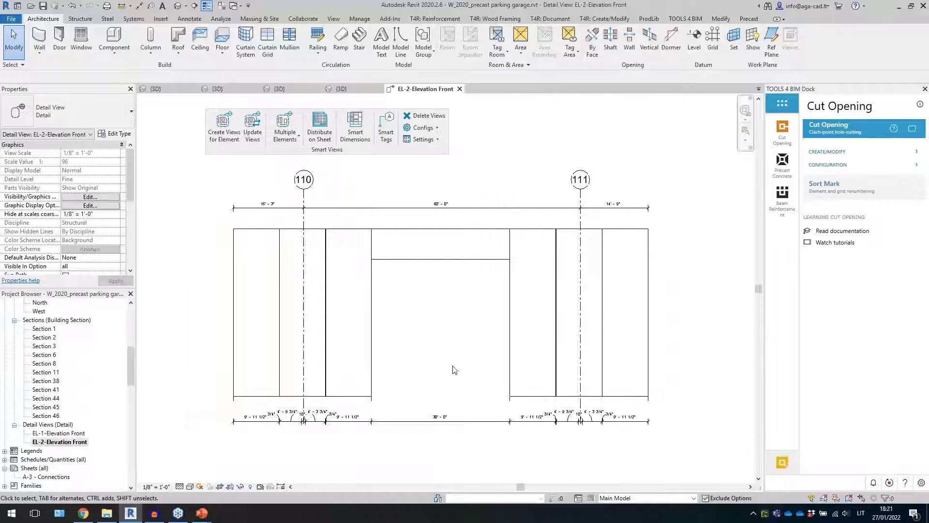
{"action": "scroll", "coordinate": [459, 375], "scroll_direction": "up", "scroll_amount": 1}
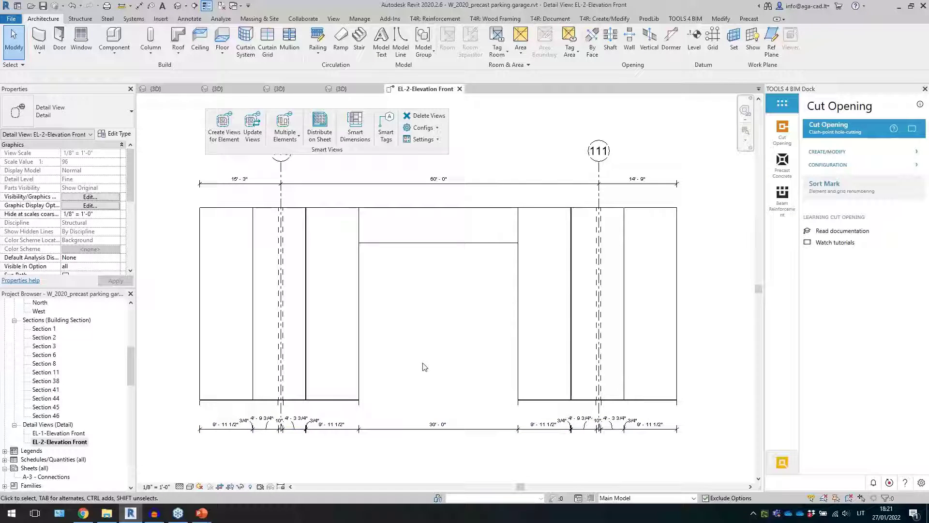
{"action": "scroll", "coordinate": [410, 351], "scroll_direction": "down", "scroll_amount": 1}
Return to the garage's 3D view, close the inactive view and inspect the stair tower at the front corner
{"action": "left_click", "coordinate": [178, 5]}
{"action": "left_click", "coordinate": [223, 6]}
{"action": "scroll", "coordinate": [493, 254], "scroll_direction": "down", "scroll_amount": 6}
{"action": "middle_click_drag", "start_coordinate": [450, 237], "coordinate": [498, 302]}
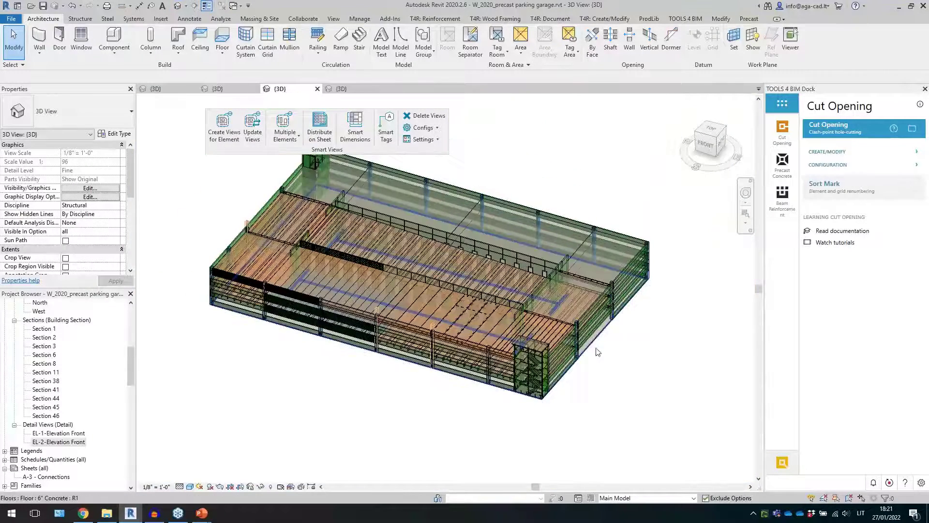
{"action": "scroll", "coordinate": [594, 366], "scroll_direction": "up", "scroll_amount": 4}
{"action": "scroll", "coordinate": [493, 416], "scroll_direction": "up", "scroll_amount": 2}
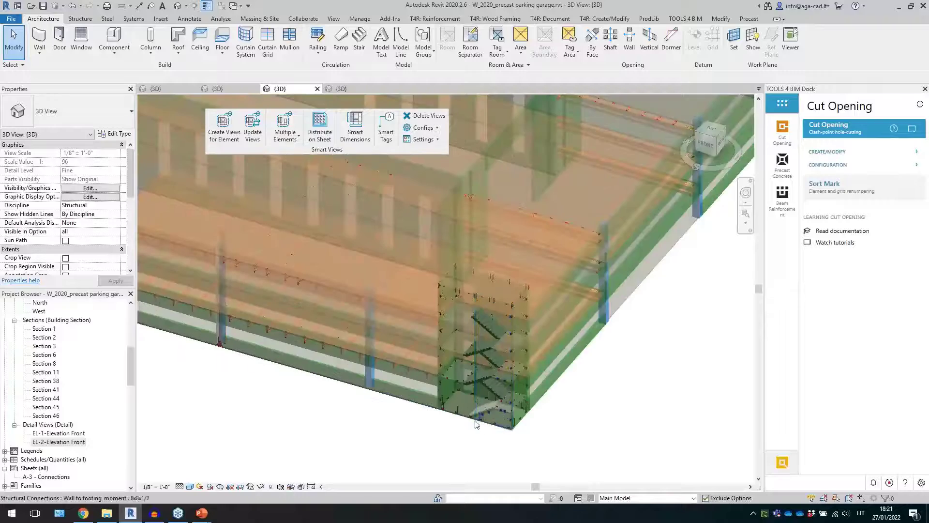
{"action": "left_click", "coordinate": [492, 408]}
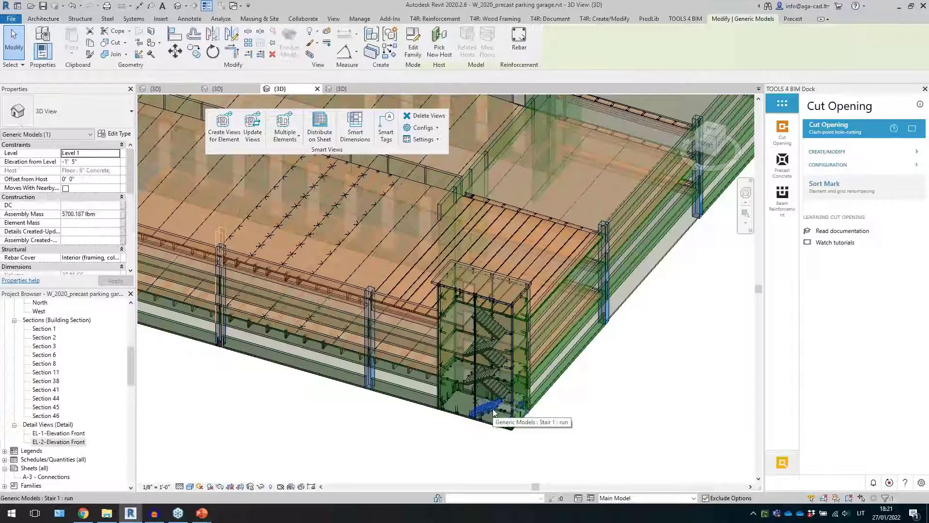
{"action": "left_click", "coordinate": [616, 386]}
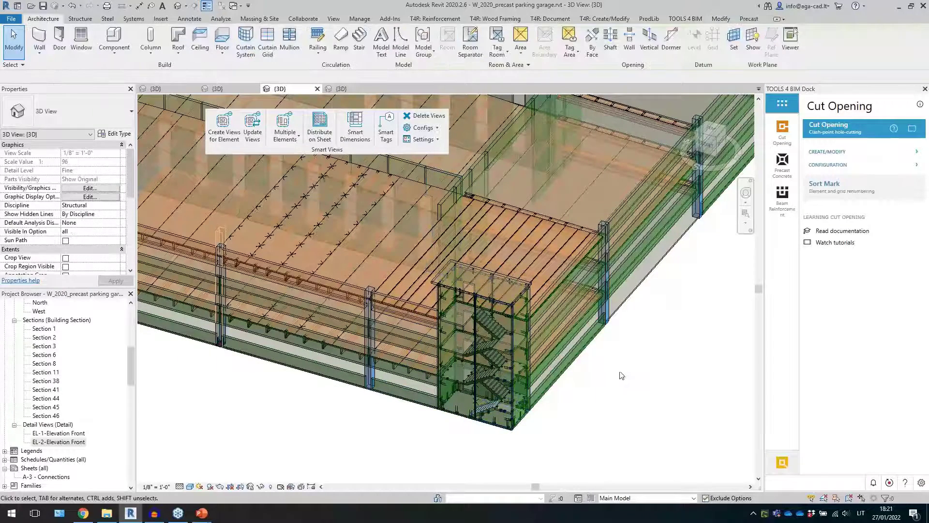
{"action": "scroll", "coordinate": [616, 385], "scroll_direction": "down", "scroll_amount": 5}
{"action": "middle_click_drag", "start_coordinate": [296, 262], "coordinate": [282, 412], "text": "shift"}
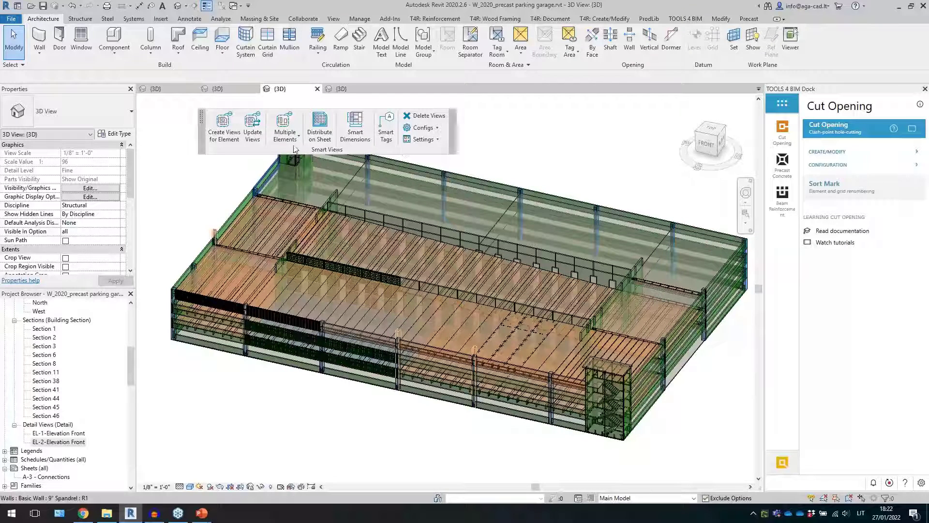
Switch to the W_R20 kolonos, pamatai model and open the structural plan -6.000 KOLONOS Copy 1
{"action": "left_click", "coordinate": [345, 90]}
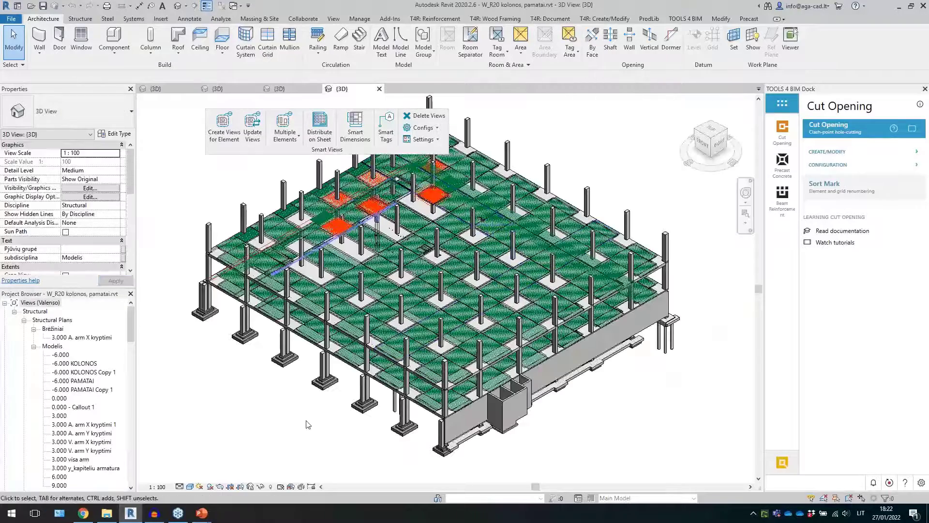
{"action": "middle_click_drag", "start_coordinate": [268, 427], "coordinate": [209, 398], "text": "shift"}
{"action": "double_click", "coordinate": [85, 372]}
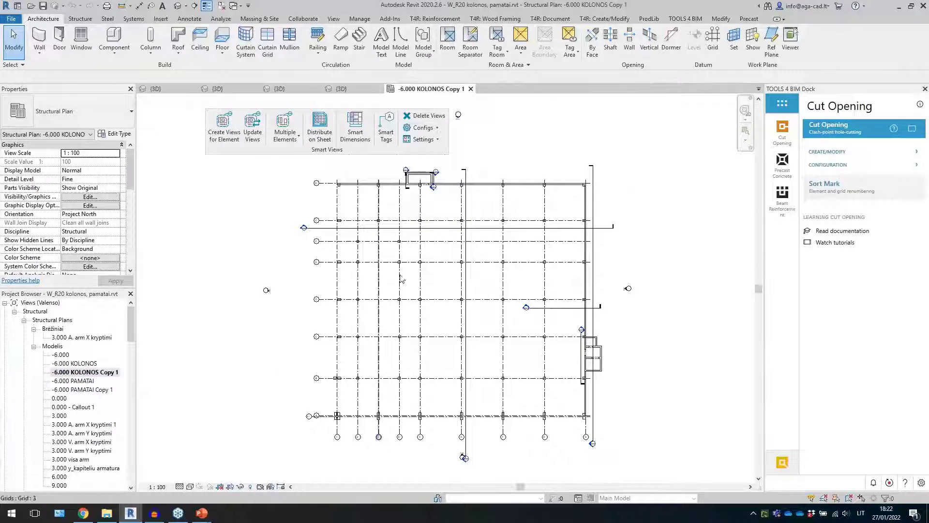
{"action": "scroll", "coordinate": [380, 308], "scroll_direction": "up", "scroll_amount": 5}
{"action": "scroll", "coordinate": [400, 264], "scroll_direction": "down", "scroll_amount": 6}
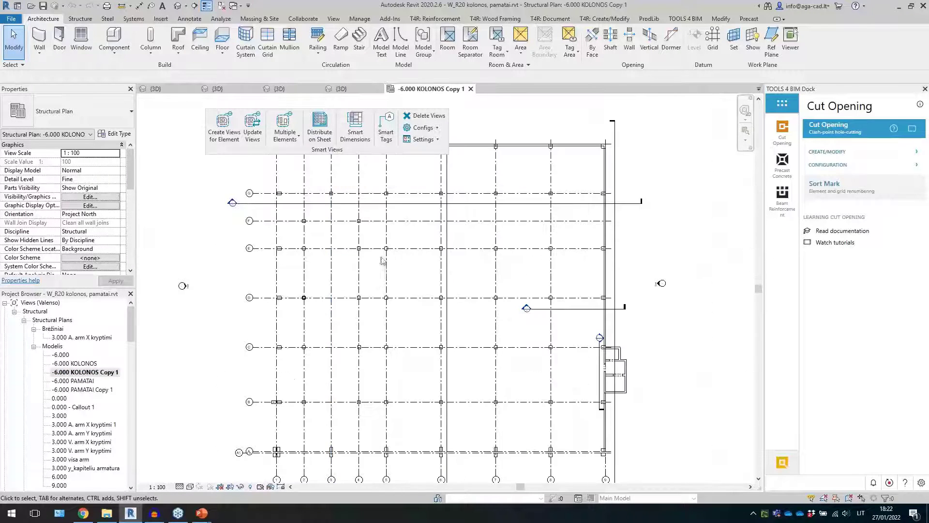
Dimension all elements in the plan view with Smart Dimensions using the "Columns in plan" configuration
{"action": "left_click", "coordinate": [353, 135]}
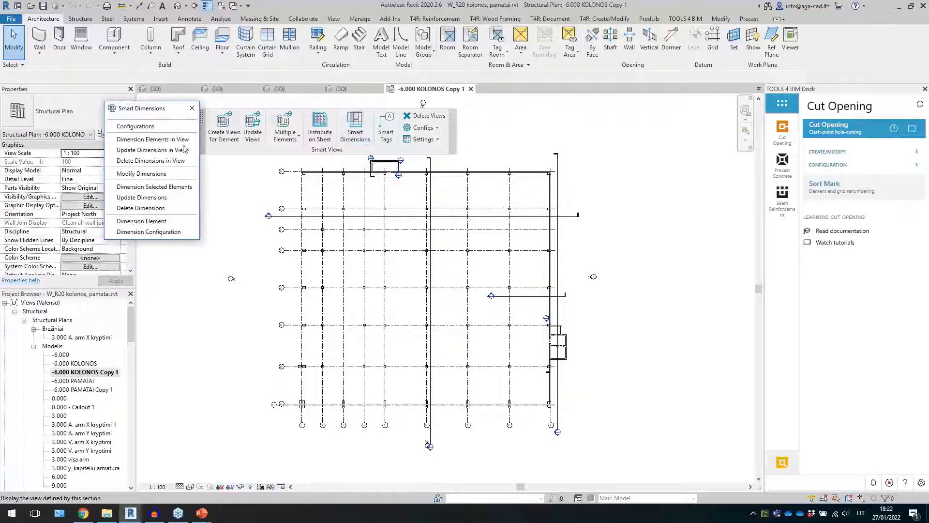
{"action": "left_click", "coordinate": [148, 139]}
{"action": "left_click", "coordinate": [389, 221]}
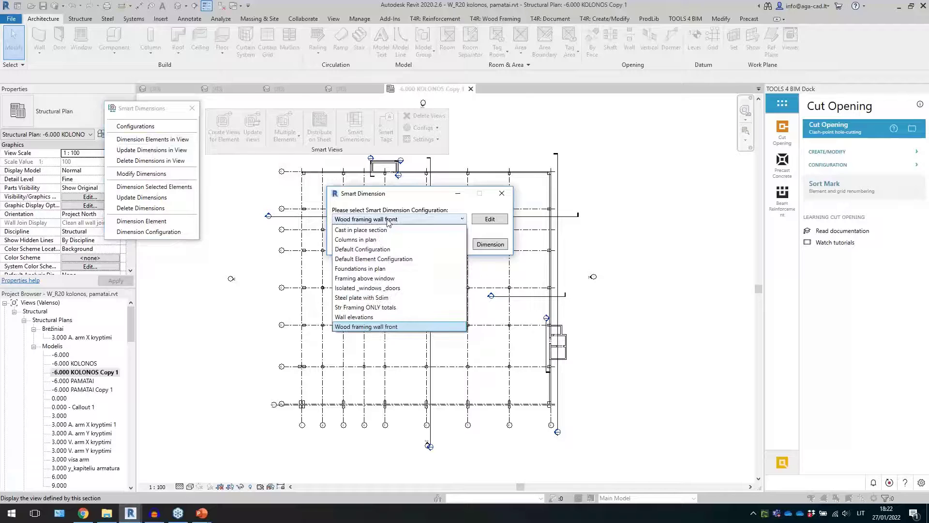
{"action": "left_click", "coordinate": [389, 240]}
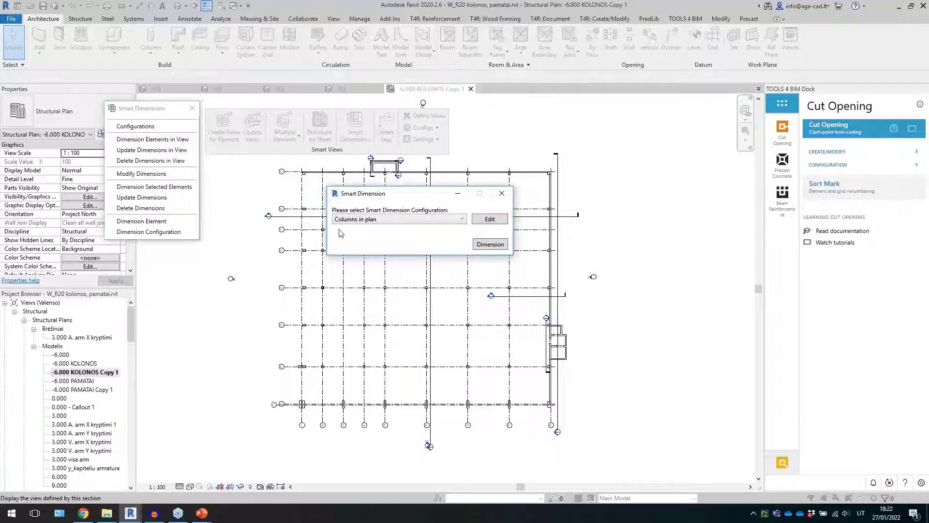
{"action": "left_click", "coordinate": [489, 244]}
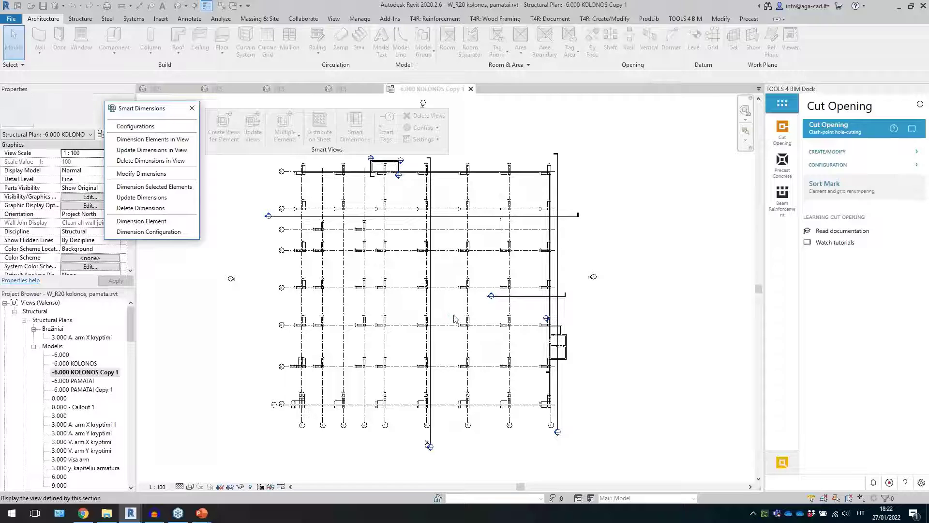
Open the "Columns in plan" dimension configuration and examine the columns' To Nearest Element settings for grids and searching distance
{"action": "scroll", "coordinate": [367, 284], "scroll_direction": "up", "scroll_amount": 5}
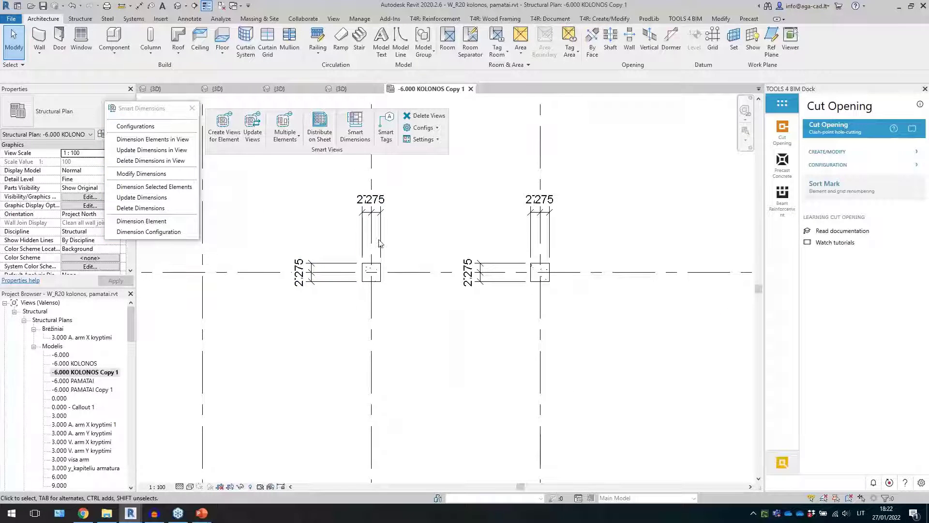
{"action": "left_click", "coordinate": [380, 213]}
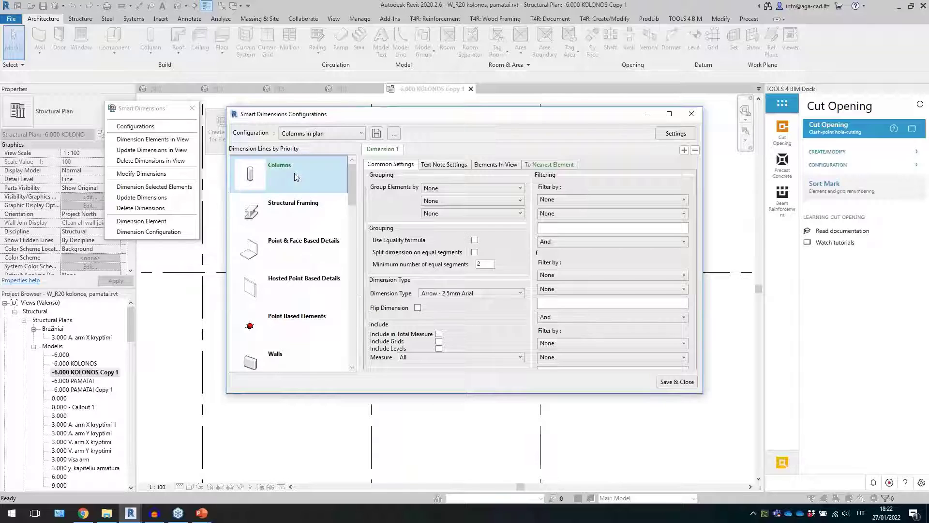
{"action": "left_click", "coordinate": [551, 165]}
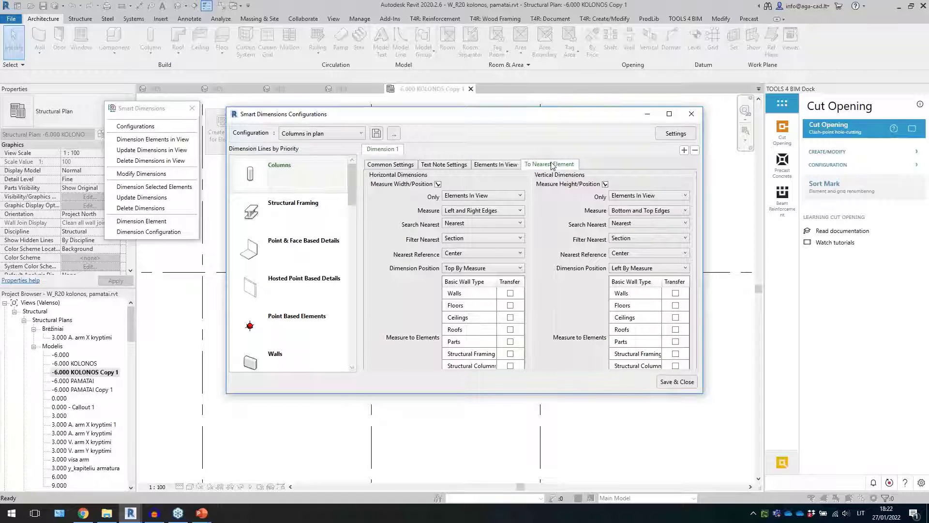
{"action": "left_click_drag", "start_coordinate": [503, 393], "coordinate": [509, 470]}
{"action": "left_click", "coordinate": [509, 390]}
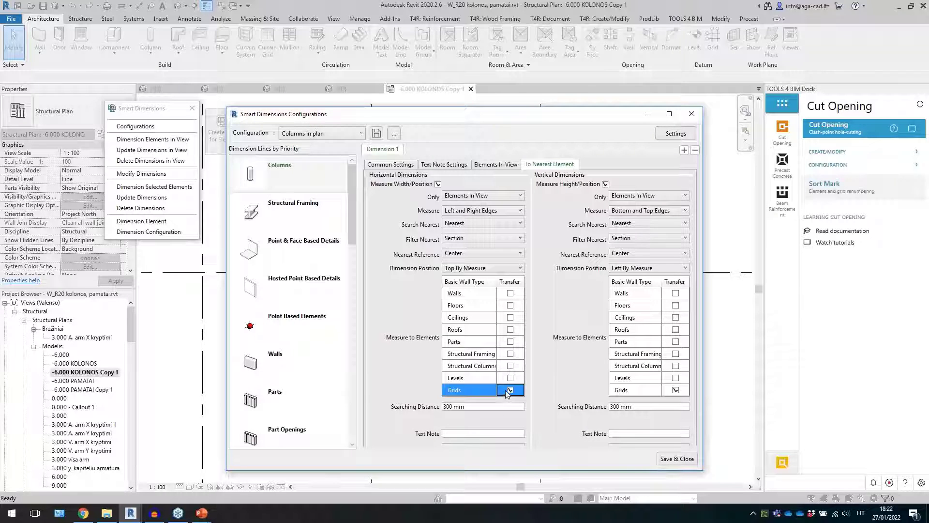
{"action": "left_click", "coordinate": [493, 407]}
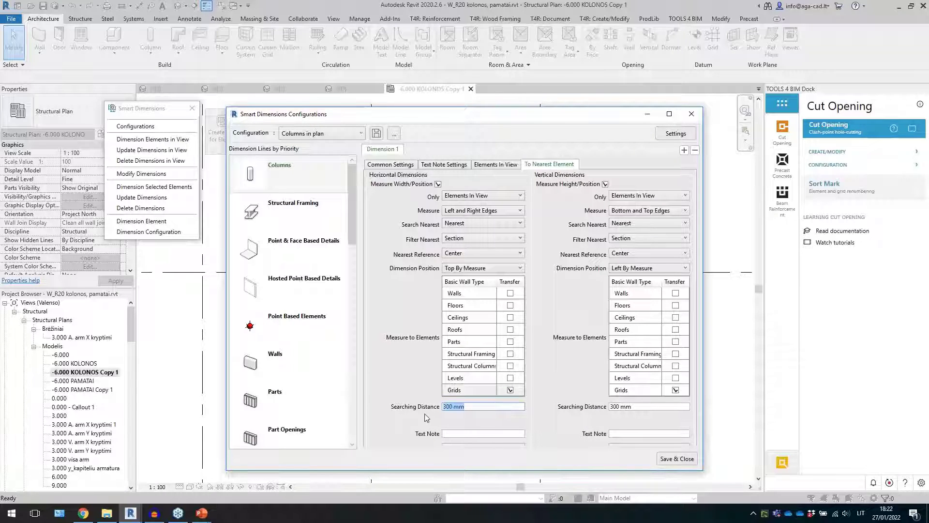
Review the horizontal dimension options for nearest search, measured edges, reference and dimension position, and close the configurations without saving
{"action": "left_click", "coordinate": [487, 226]}
{"action": "left_click", "coordinate": [468, 235]}
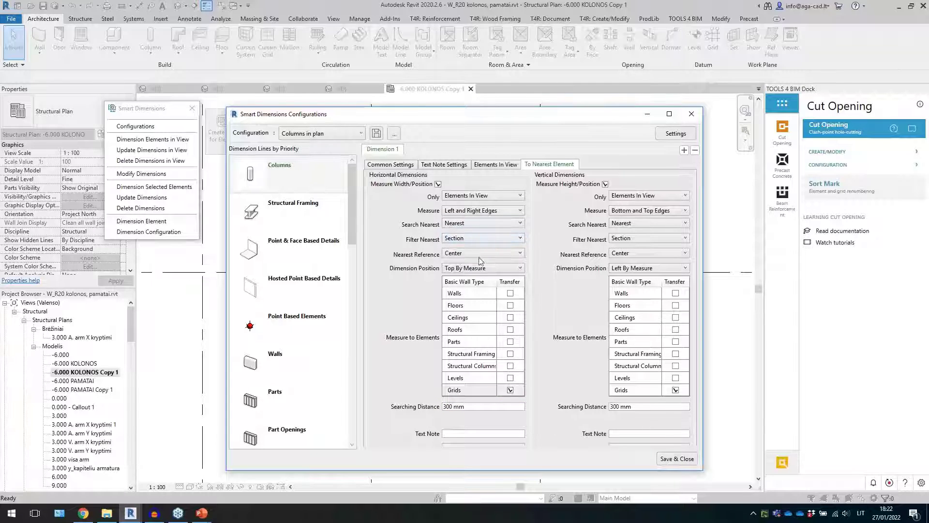
{"action": "left_click", "coordinate": [502, 211]}
{"action": "left_click", "coordinate": [495, 255]}
{"action": "left_click", "coordinate": [446, 250]}
{"action": "left_click", "coordinate": [483, 268]}
{"action": "left_click", "coordinate": [520, 268]}
{"action": "left_click", "coordinate": [691, 115]}
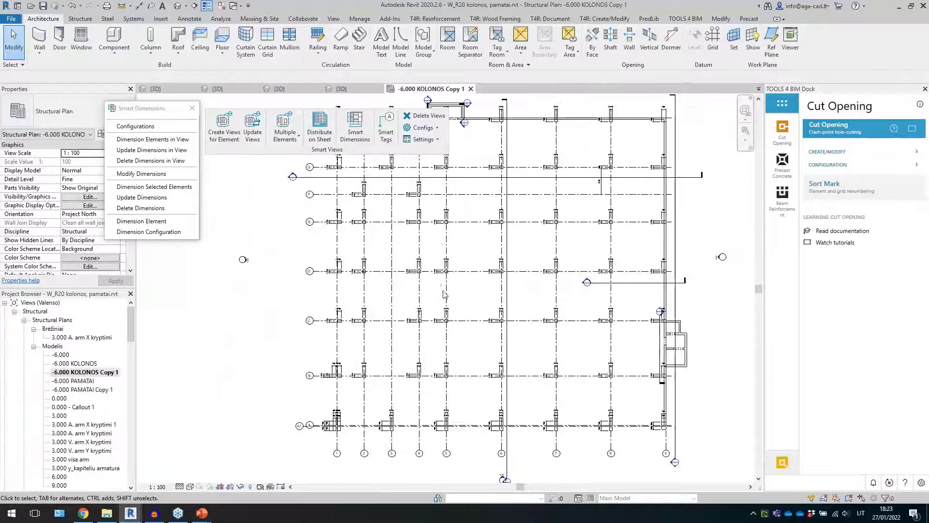
Open the structural plan -6.000 PAMATAI Copy 1 and dimension all elements in view using the "Foundations in plan" configuration
{"action": "scroll", "coordinate": [471, 286], "scroll_direction": "down", "scroll_amount": 1}
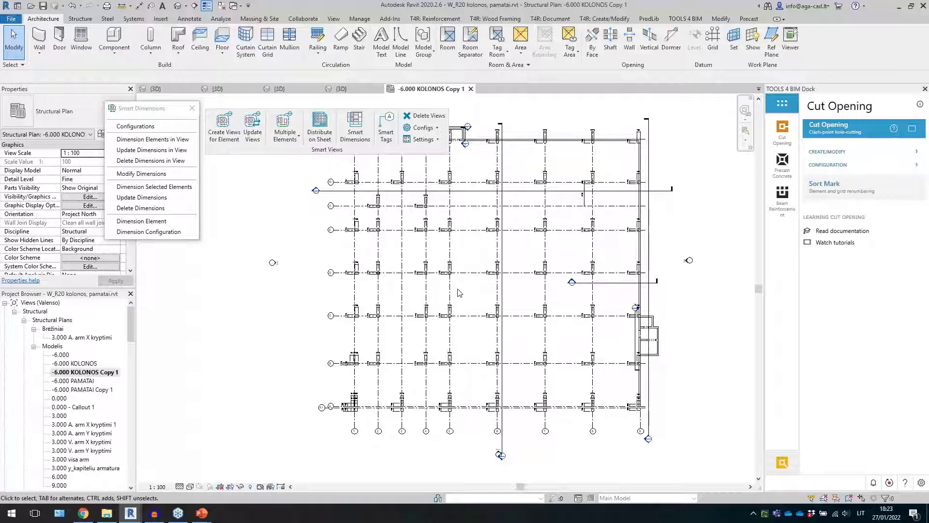
{"action": "double_click", "coordinate": [82, 389]}
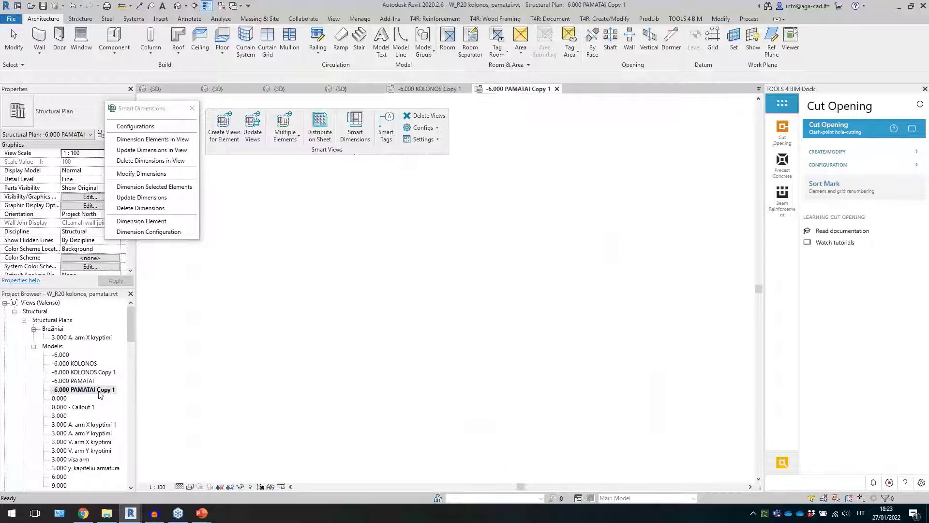
{"action": "left_click", "coordinate": [181, 139]}
{"action": "left_click", "coordinate": [294, 247]}
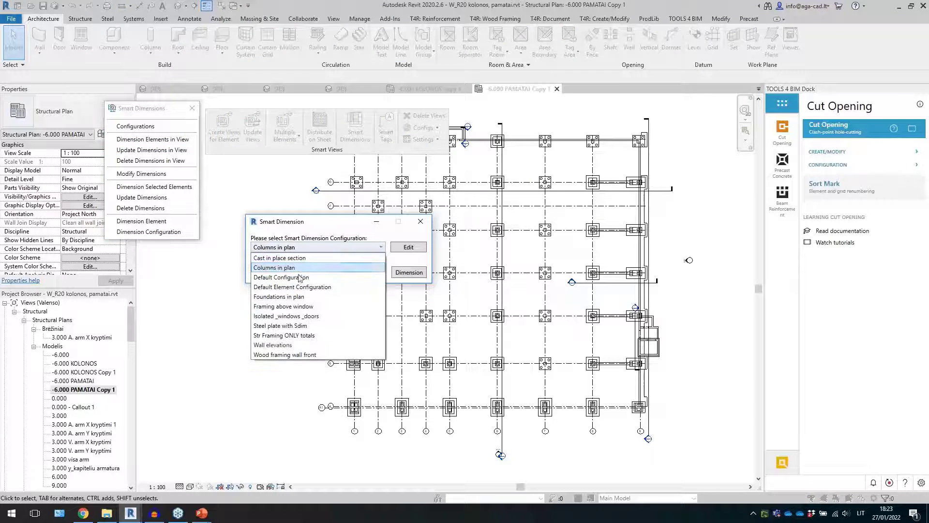
{"action": "left_click", "coordinate": [293, 294]}
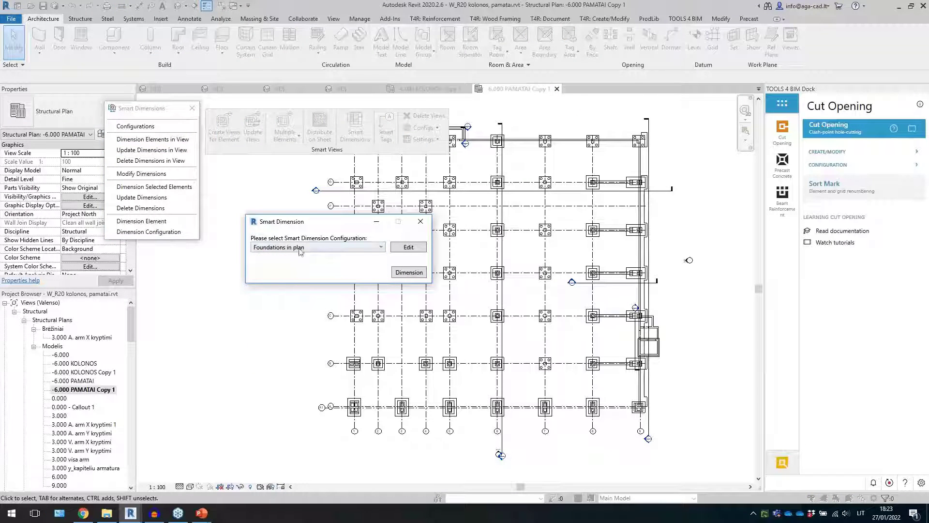
{"action": "left_click", "coordinate": [402, 274]}
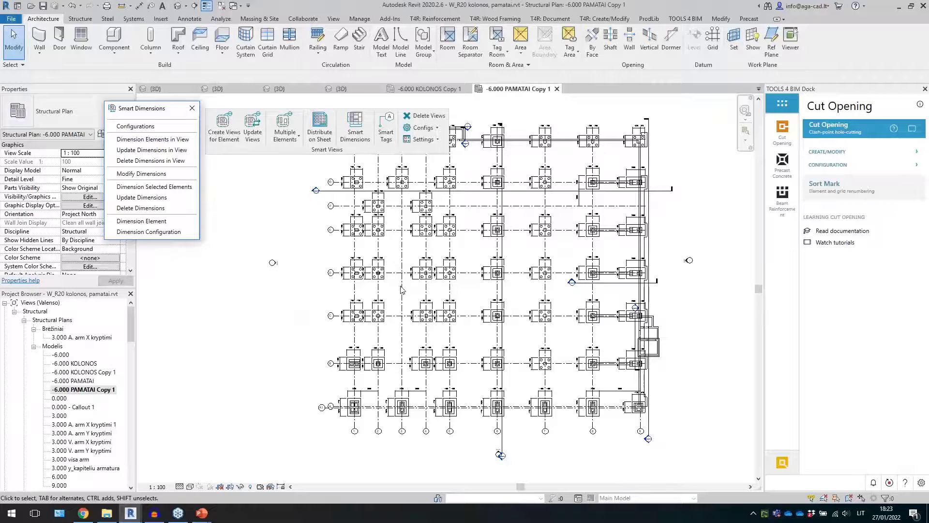
Inspect the dimensions placed from the foundation edges to the grids across the plan
{"action": "scroll", "coordinate": [427, 276], "scroll_direction": "up", "scroll_amount": 5}
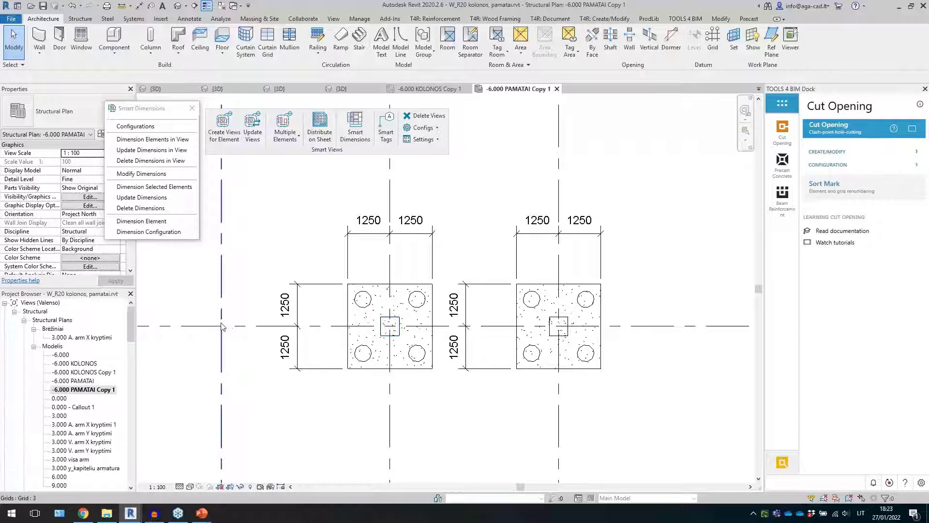
{"action": "scroll", "coordinate": [309, 342], "scroll_direction": "down", "scroll_amount": 3}
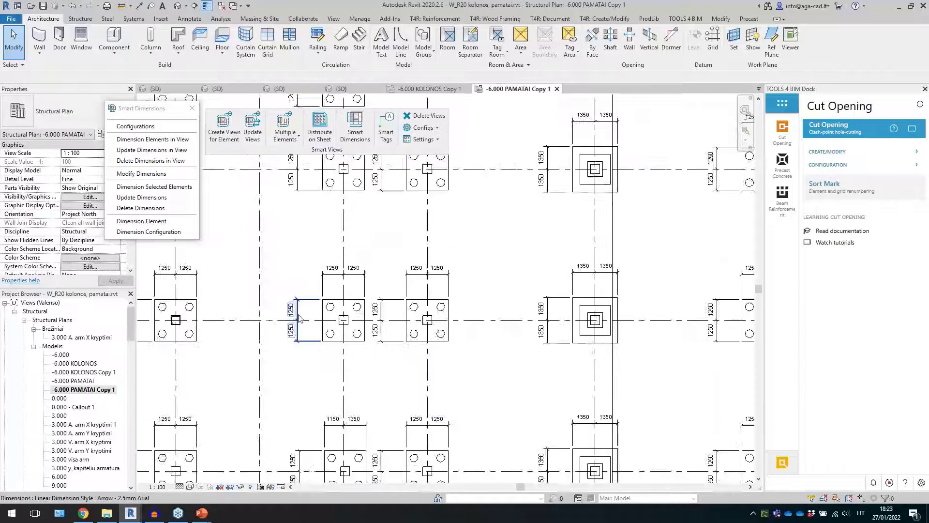
{"action": "scroll", "coordinate": [479, 290], "scroll_direction": "down", "scroll_amount": 5}
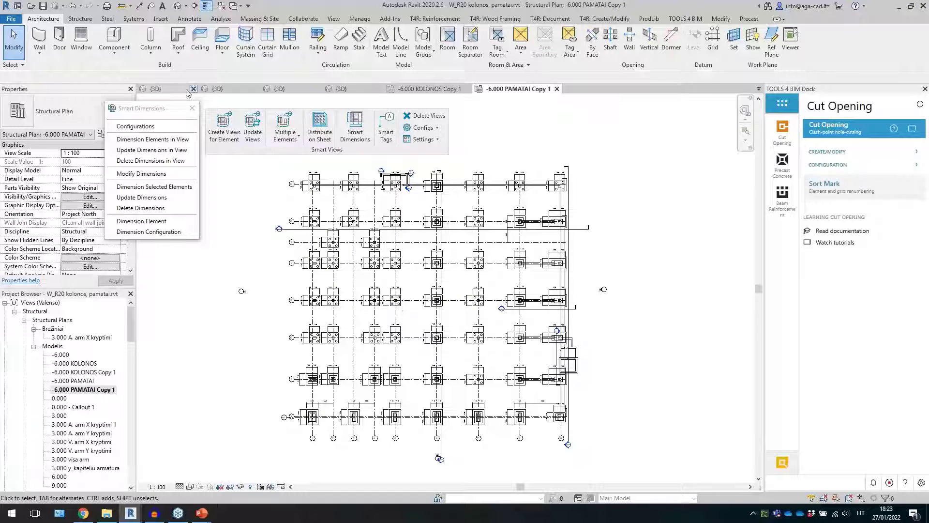
Close the Smart Dimensions commands and return to the W_R20 Framing 3D view at the weld plates in the precast wall
{"action": "left_click", "coordinate": [193, 111]}
{"action": "left_click", "coordinate": [167, 89]}
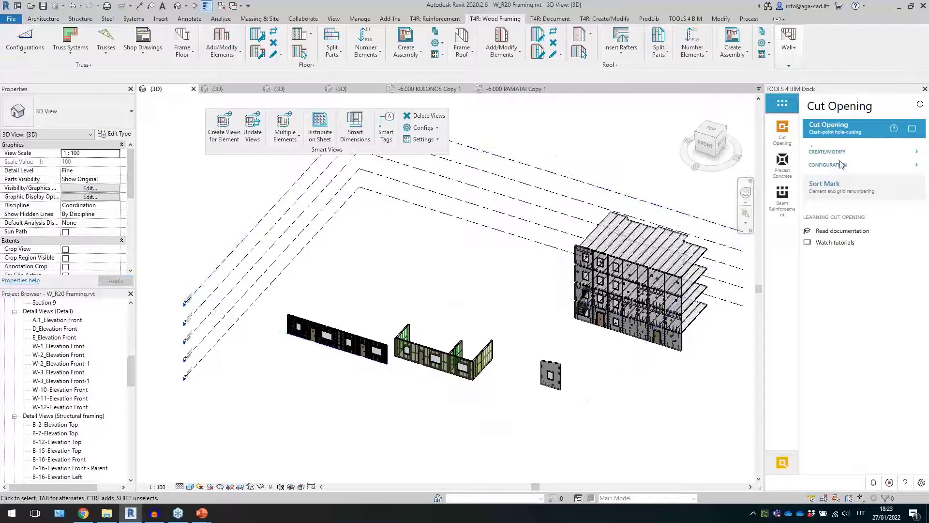
{"action": "middle_click_drag", "start_coordinate": [669, 391], "coordinate": [537, 376]}
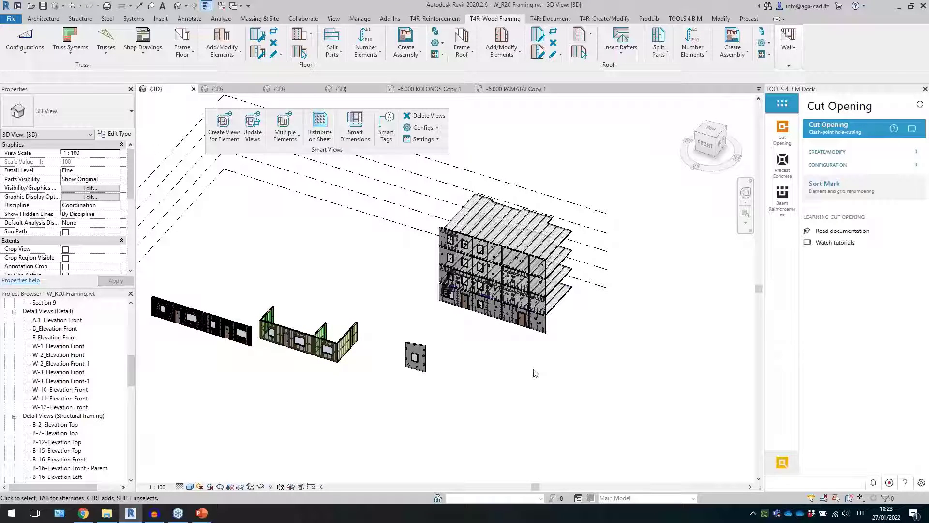
{"action": "scroll", "coordinate": [502, 324], "scroll_direction": "up", "scroll_amount": 5}
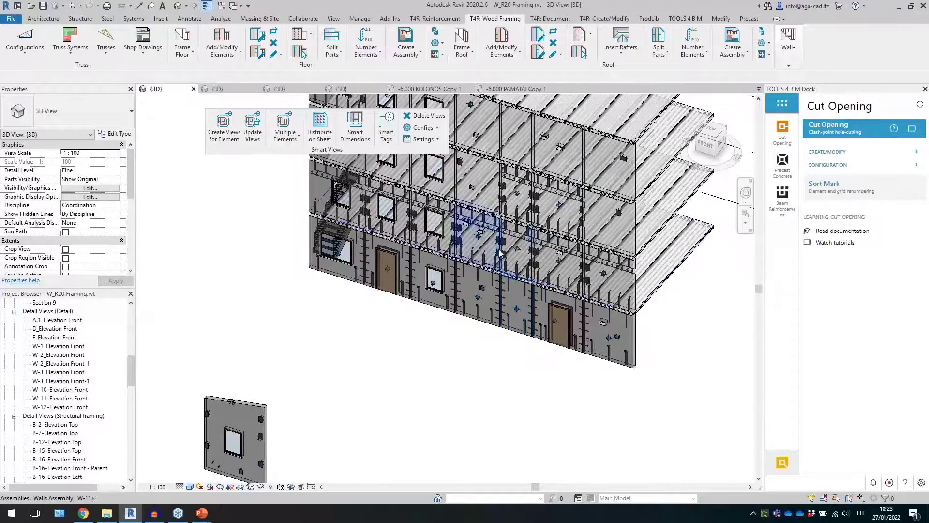
{"action": "scroll", "coordinate": [524, 251], "scroll_direction": "up", "scroll_amount": 6}
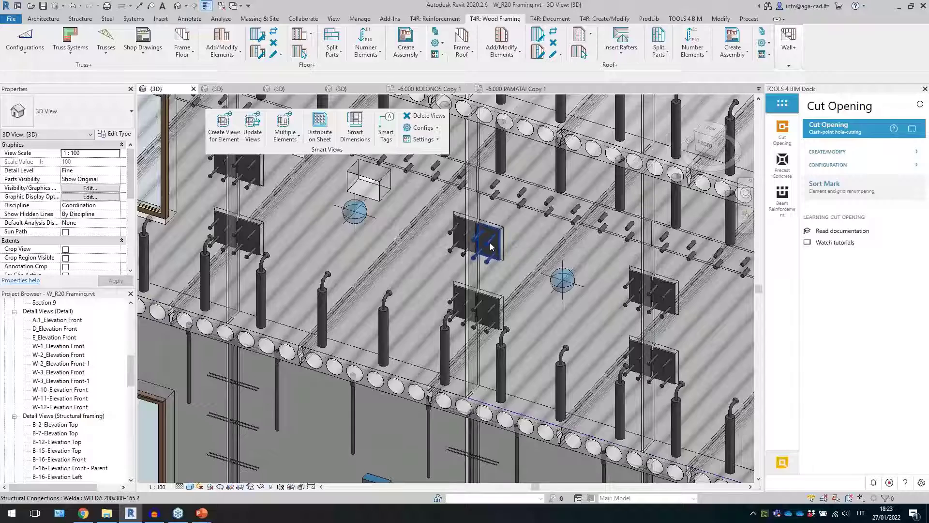
{"action": "scroll", "coordinate": [495, 239], "scroll_direction": "up", "scroll_amount": 2}
Open the Smart Views configurations and choose the "M_Isolate connections" configuration
{"action": "left_click", "coordinate": [433, 129]}
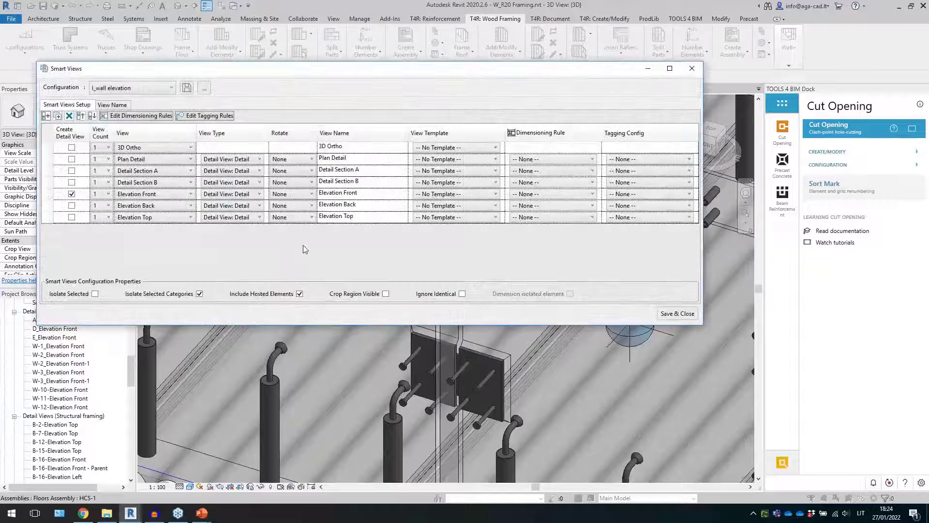
{"action": "left_click", "coordinate": [154, 89]}
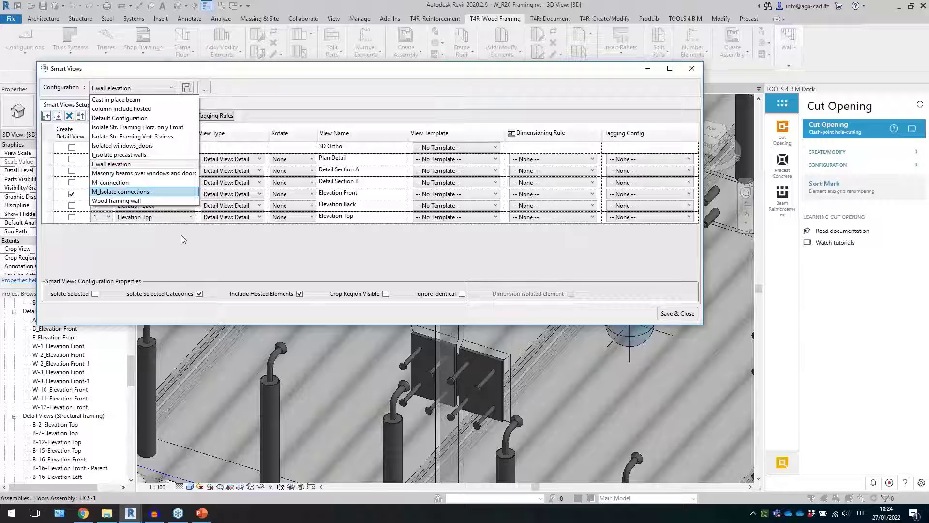
{"action": "key", "text": "Return"}
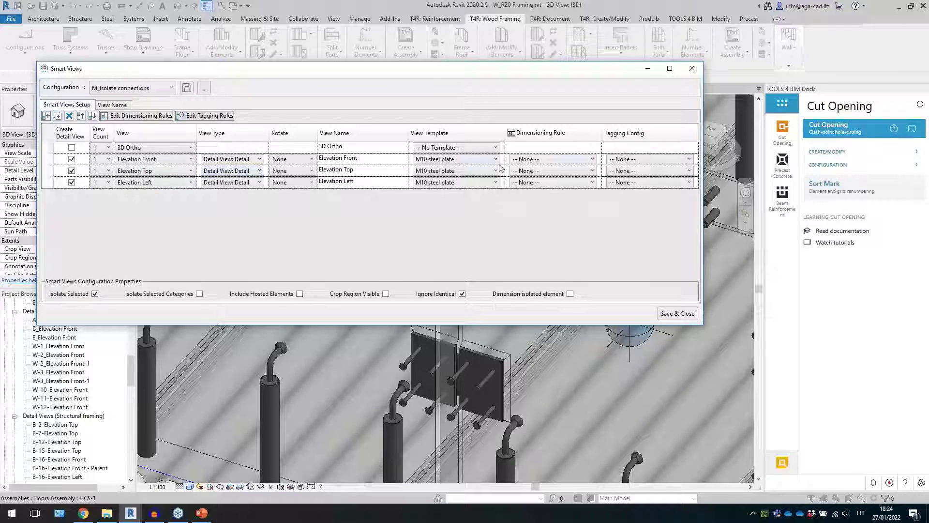
Assign the "Steel plate with Sdim" dimensioning rule to Elevation Front, Elevation Top and Elevation Left, and save the configuration
{"action": "left_click", "coordinate": [560, 163]}
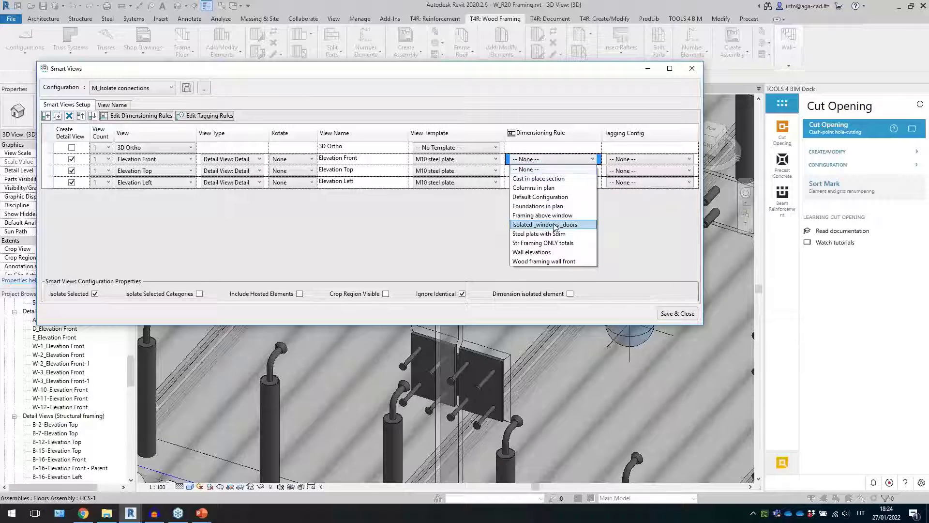
{"action": "left_click", "coordinate": [580, 234]}
{"action": "left_click", "coordinate": [552, 171]}
{"action": "left_click", "coordinate": [552, 171]}
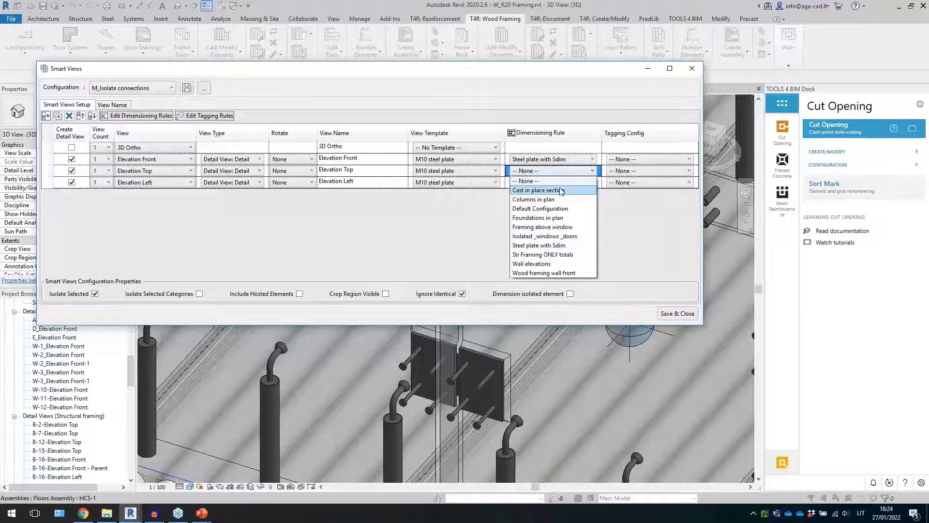
{"action": "left_click", "coordinate": [547, 245]}
{"action": "left_click", "coordinate": [551, 183]}
{"action": "left_click", "coordinate": [551, 183]}
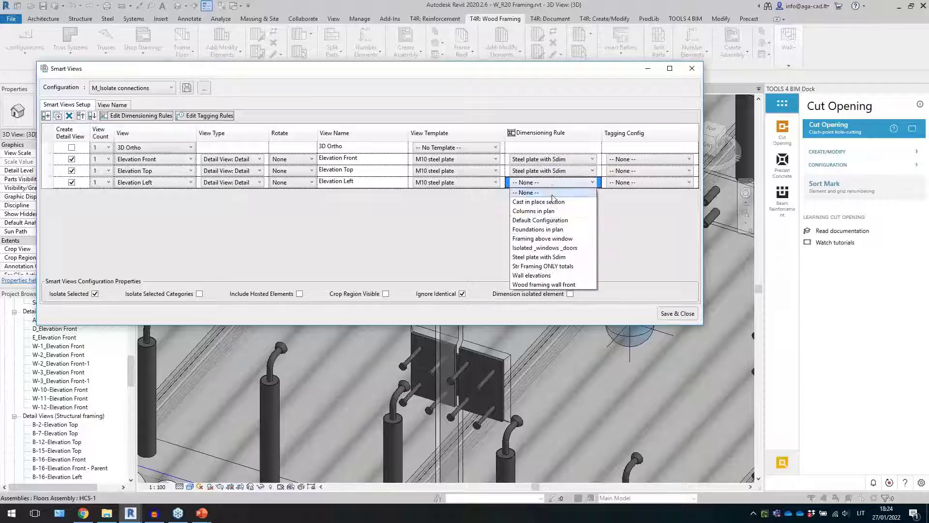
{"action": "left_click", "coordinate": [559, 257]}
{"action": "left_click", "coordinate": [187, 91]}
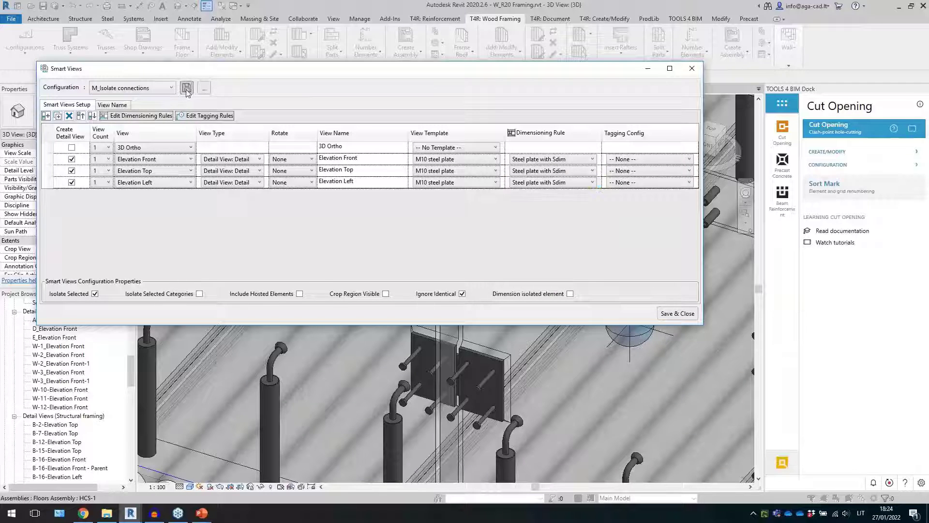
{"action": "left_click", "coordinate": [678, 314]}
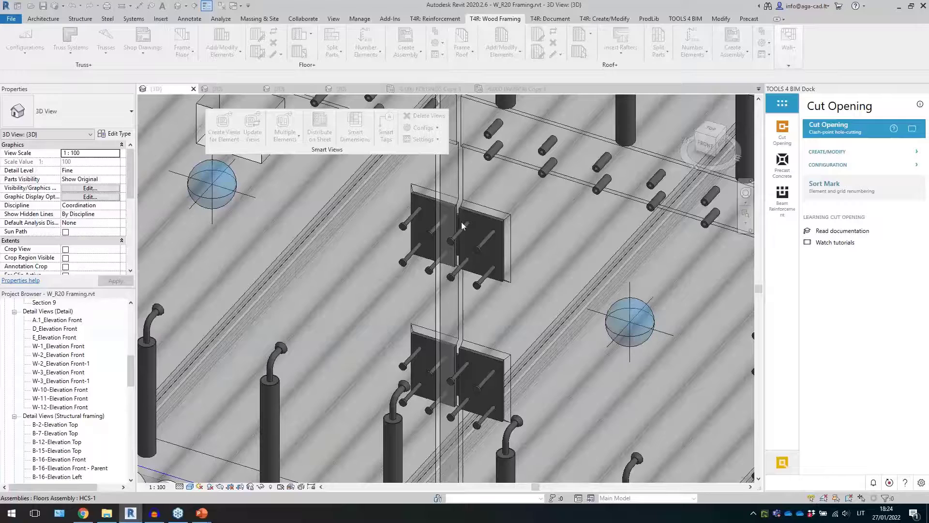
Select the upper WELDA plate within the wall assembly W-117 and create its Smart Views
{"action": "left_click", "coordinate": [492, 238]}
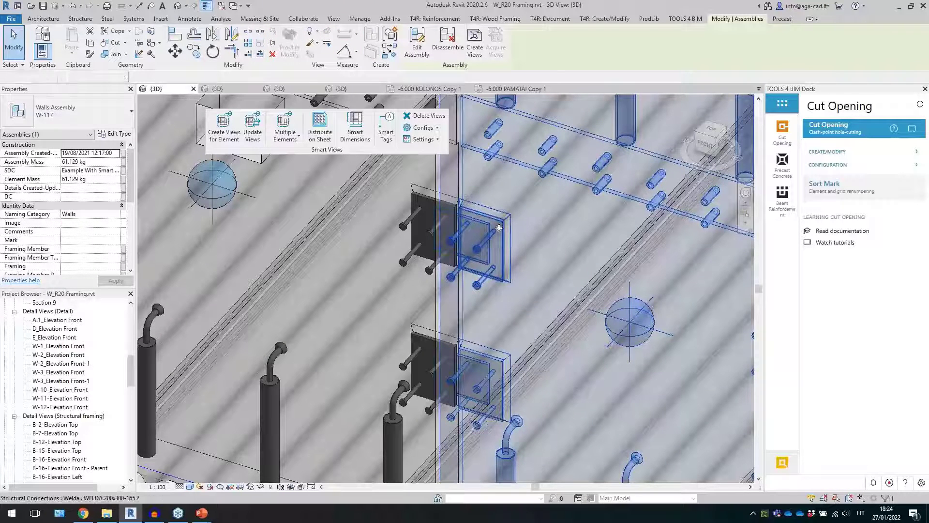
{"action": "left_click", "coordinate": [499, 228]}
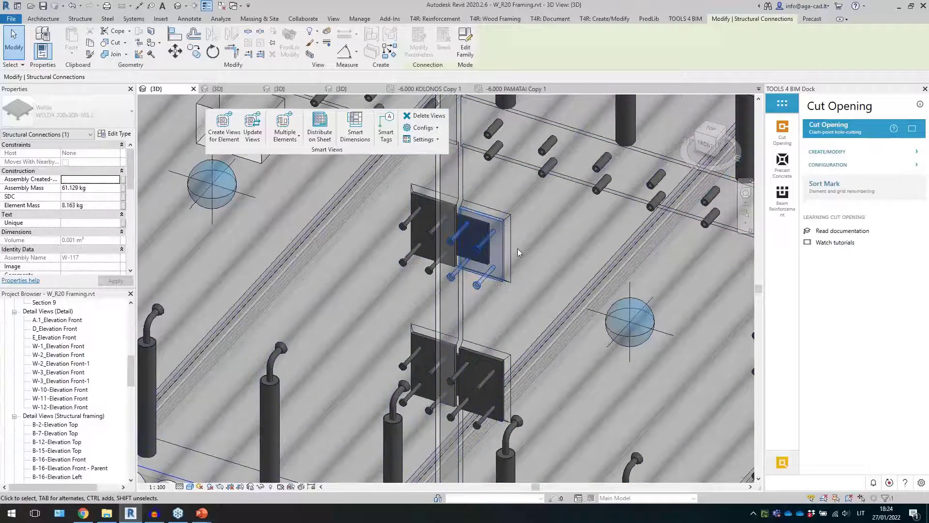
{"action": "left_click", "coordinate": [227, 140]}
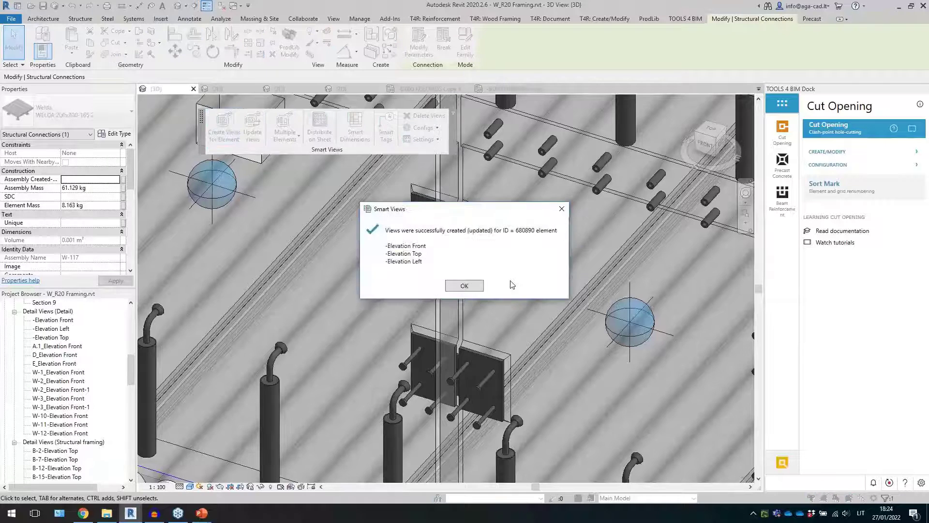
{"action": "left_click", "coordinate": [467, 286]}
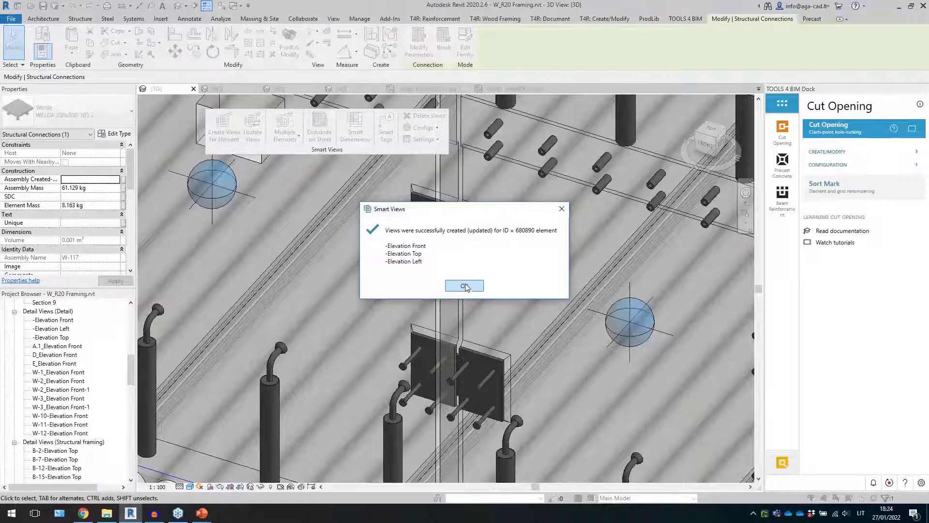
Open the plate's Elevation Front detail view to examine its dimensions, and open its Elevation Left view
{"action": "double_click", "coordinate": [58, 320]}
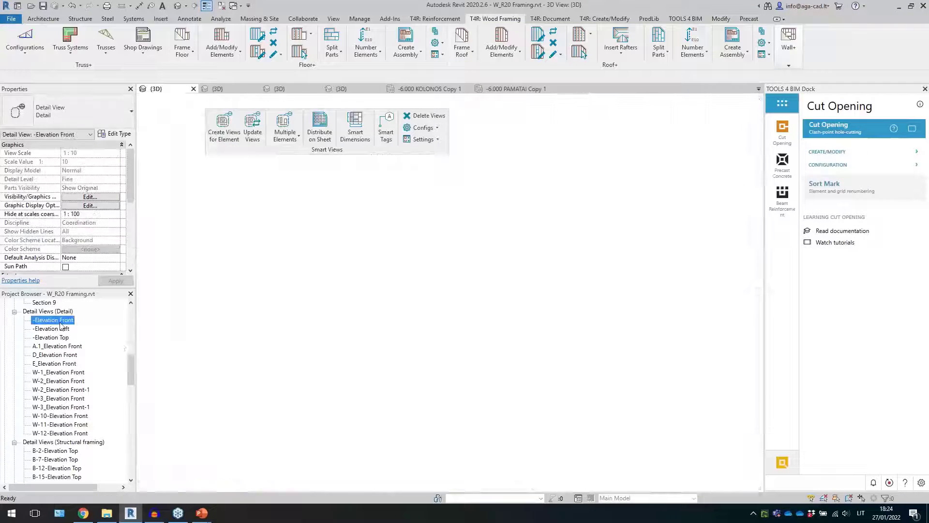
{"action": "scroll", "coordinate": [290, 398], "scroll_direction": "down", "scroll_amount": 1}
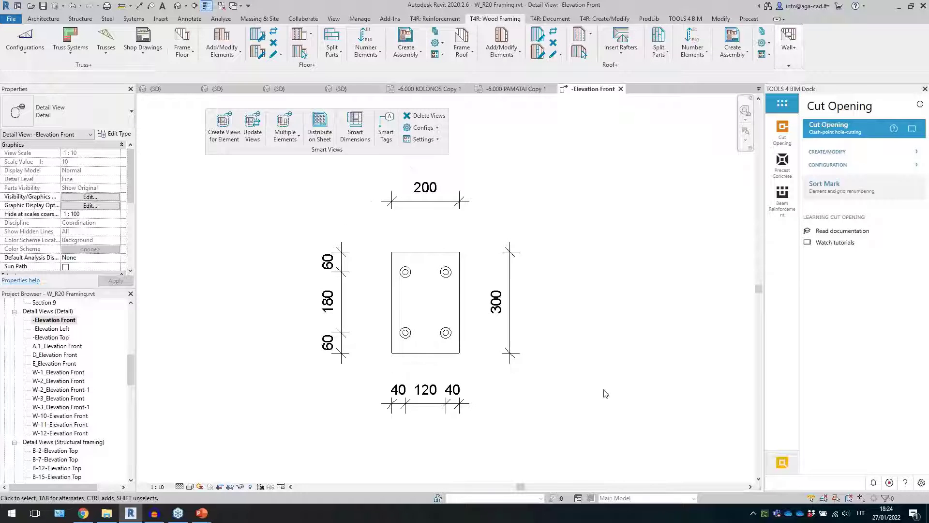
{"action": "middle_click_drag", "start_coordinate": [609, 395], "coordinate": [500, 394]}
{"action": "scroll", "coordinate": [491, 391], "scroll_direction": "down", "scroll_amount": 1}
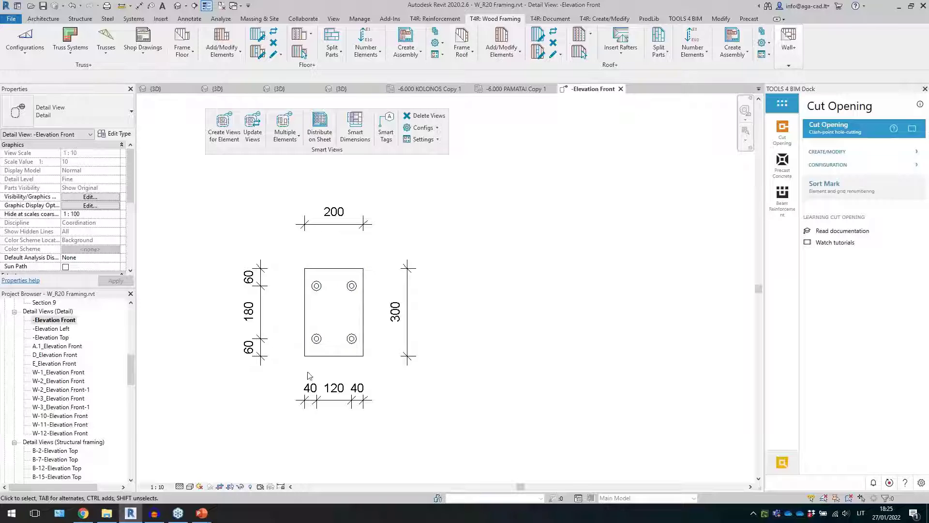
{"action": "double_click", "coordinate": [62, 329]}
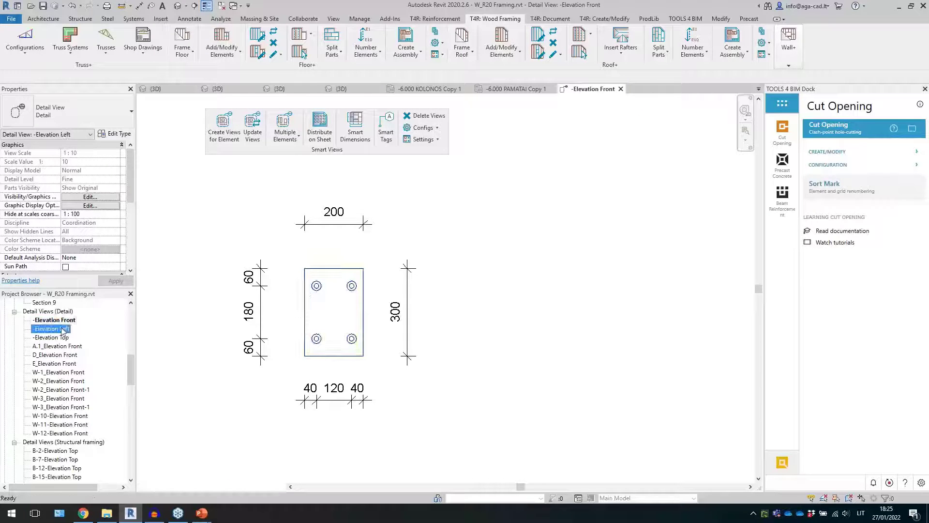
In the Elevation Left view, move the plate's overall and chained vertical dimensions clear of the plate on its outer side
{"action": "scroll", "coordinate": [249, 356], "scroll_direction": "down", "scroll_amount": 1}
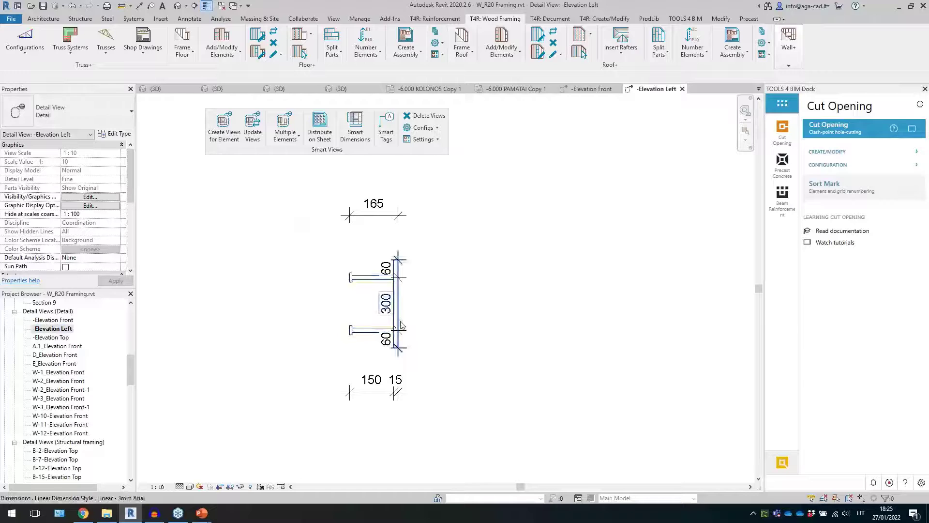
{"action": "left_click_drag", "start_coordinate": [400, 325], "coordinate": [479, 302]}
{"action": "left_click_drag", "start_coordinate": [406, 334], "coordinate": [432, 336]}
{"action": "left_click", "coordinate": [509, 345]}
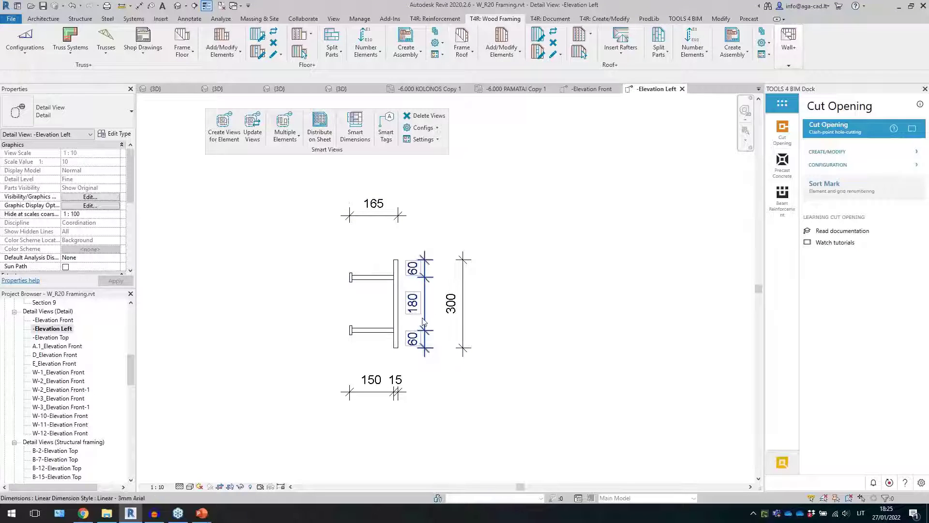
{"action": "left_click", "coordinate": [372, 399]}
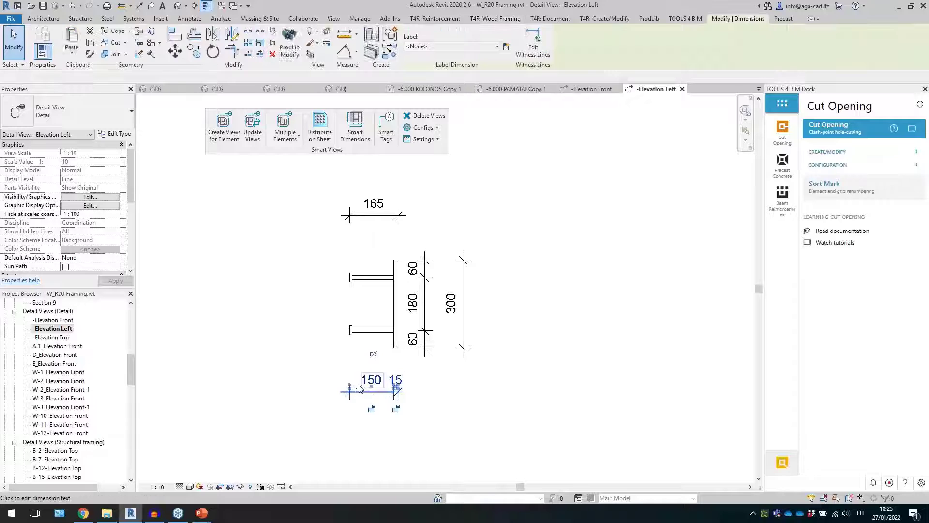
{"action": "left_click", "coordinate": [320, 369]}
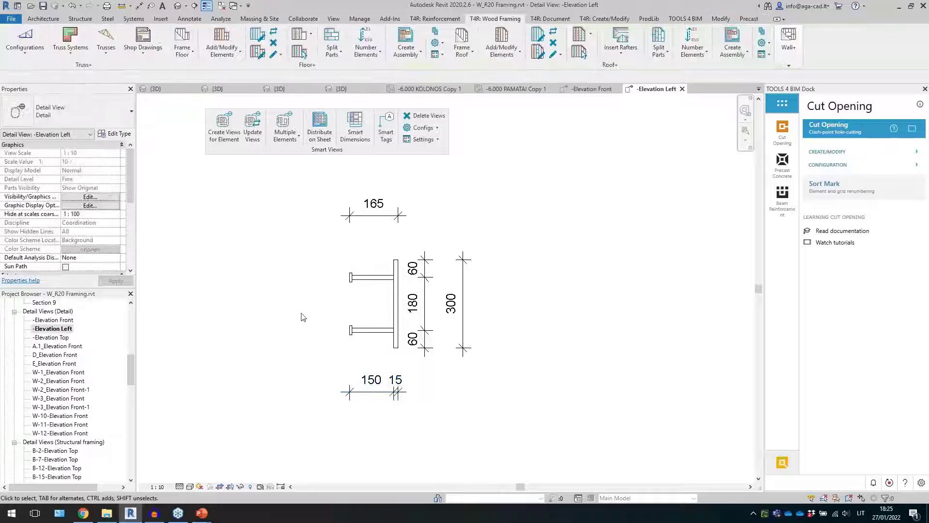
Return to the default 3D view with inactive views closed, and select the standalone wall assembly W-24
{"action": "left_click", "coordinate": [178, 6]}
{"action": "left_click", "coordinate": [221, 7]}
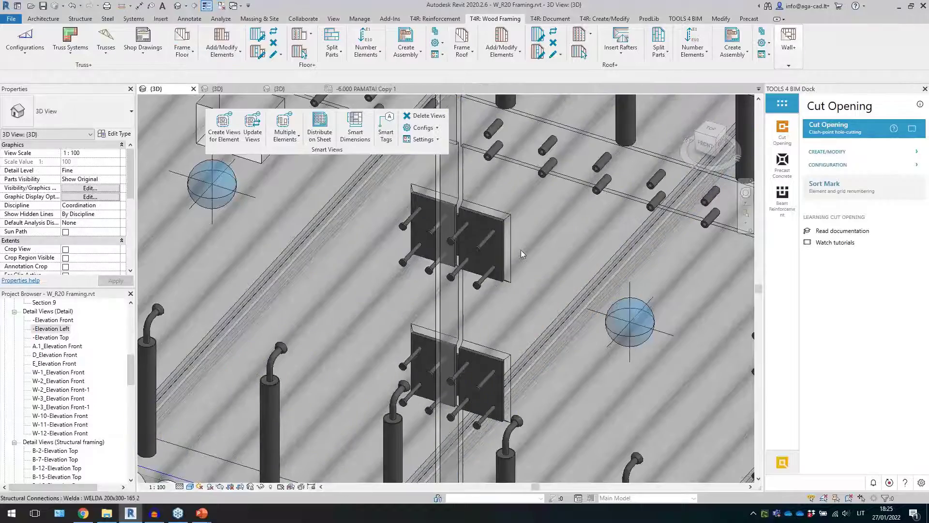
{"action": "scroll", "coordinate": [455, 269], "scroll_direction": "down", "scroll_amount": 10}
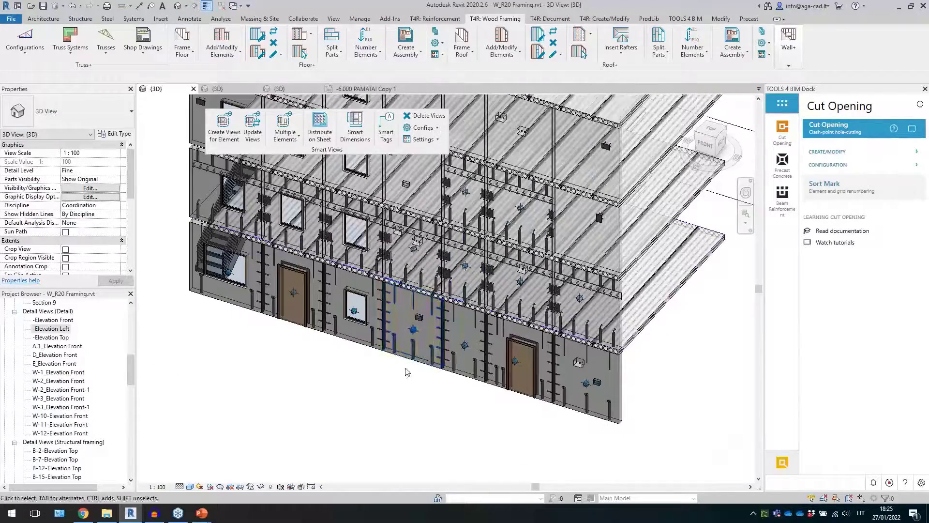
{"action": "scroll", "coordinate": [406, 372], "scroll_direction": "down", "scroll_amount": 4}
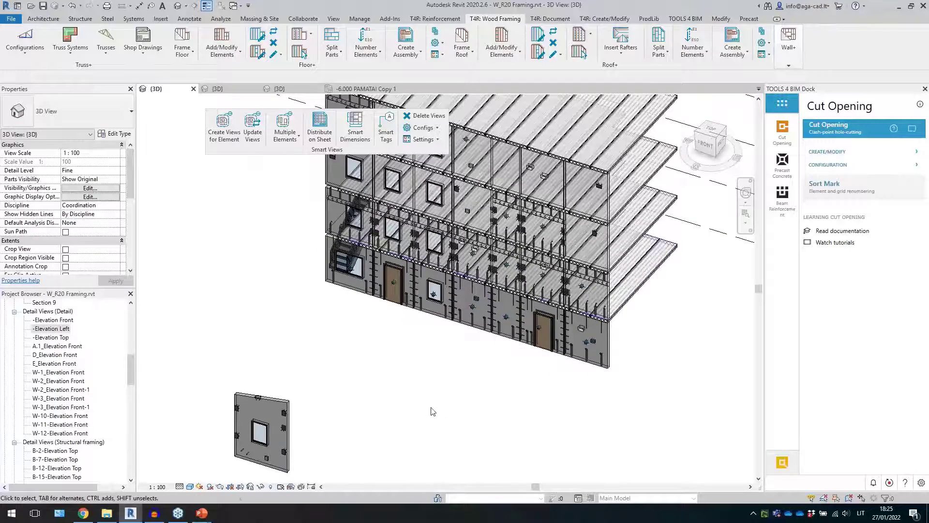
{"action": "scroll", "coordinate": [432, 411], "scroll_direction": "up", "scroll_amount": 3}
{"action": "scroll", "coordinate": [343, 345], "scroll_direction": "up", "scroll_amount": 2}
{"action": "left_click", "coordinate": [344, 346]}
Open the Level 1 structural plan and go to the Detail 0 section of wall assembly W-24
{"action": "left_click_drag", "start_coordinate": [132, 379], "coordinate": [128, 334]}
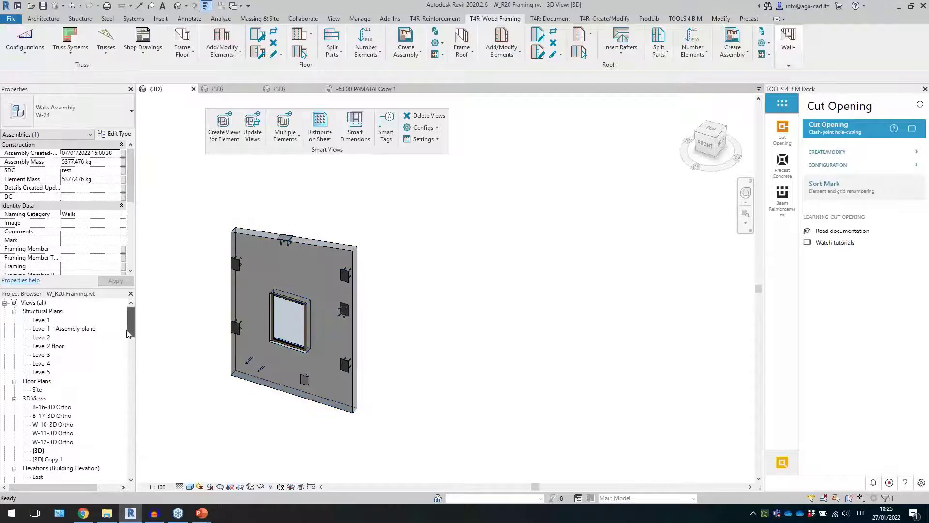
{"action": "double_click", "coordinate": [41, 319]}
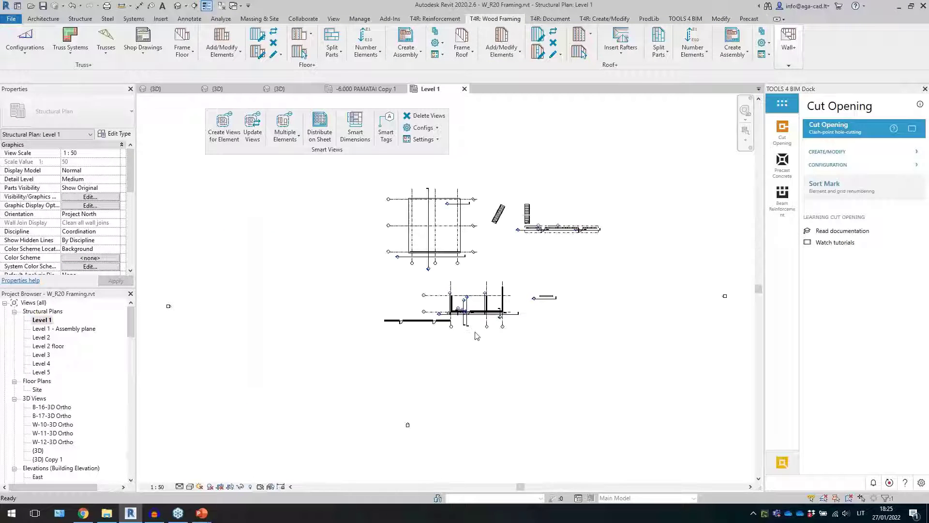
{"action": "left_click", "coordinate": [546, 292]}
{"action": "scroll", "coordinate": [546, 291], "scroll_direction": "up", "scroll_amount": 3}
{"action": "double_click", "coordinate": [515, 309]}
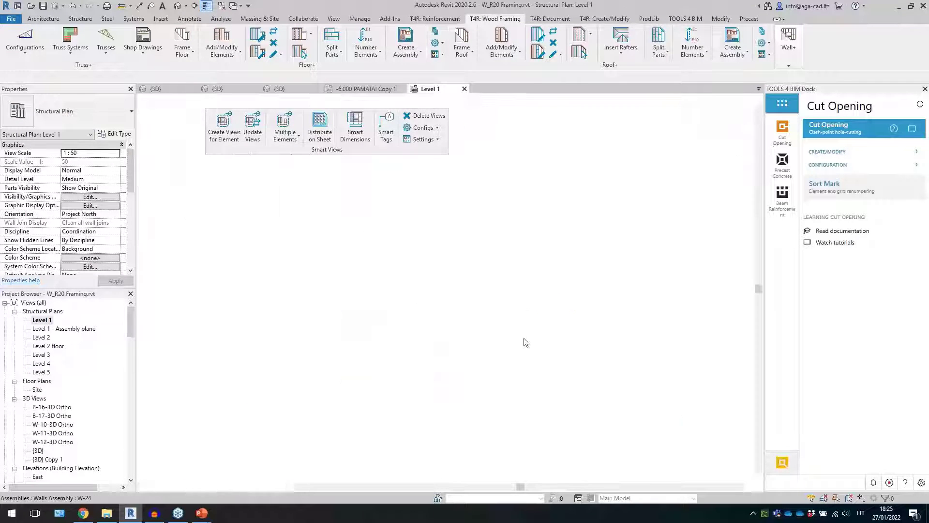
Tag the elements in the Detail 0 section using the "Precast connections by host" Smart Tags configuration
{"action": "left_click", "coordinate": [386, 135]}
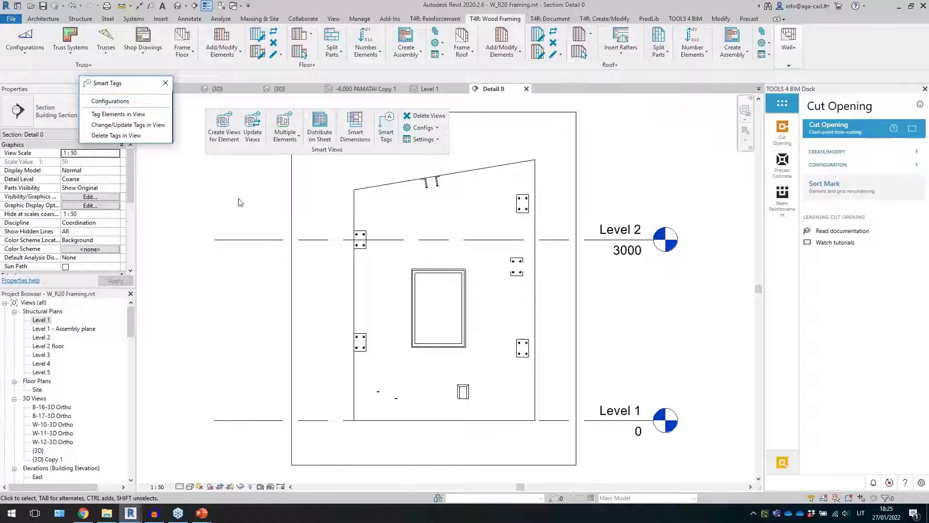
{"action": "left_click", "coordinate": [110, 100]}
{"action": "left_click", "coordinate": [424, 247]}
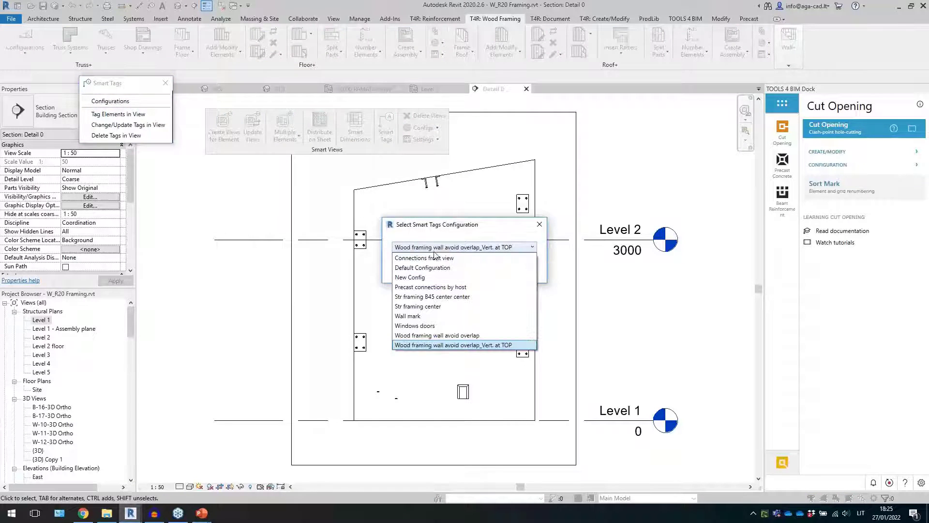
{"action": "left_click", "coordinate": [479, 287]}
{"action": "left_click", "coordinate": [443, 274]}
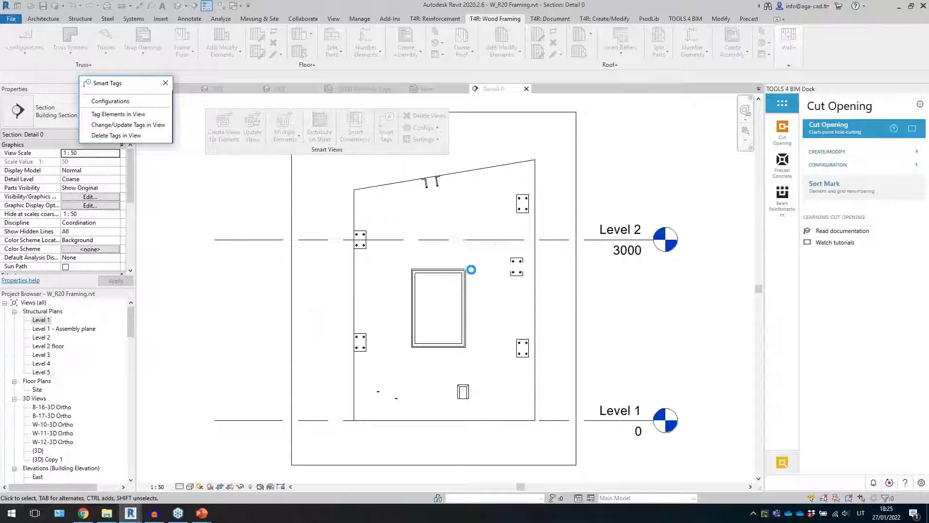
Examine the connection tags, checking the upper WELDA plate on the wall's left edge and the bottom fix connection near its base
{"action": "left_click", "coordinate": [365, 249]}
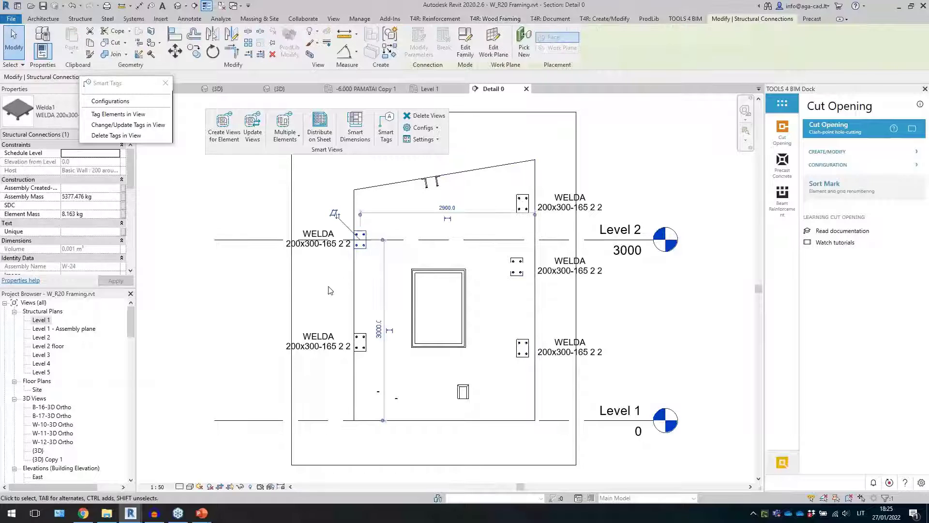
{"action": "key", "text": "Escape"}
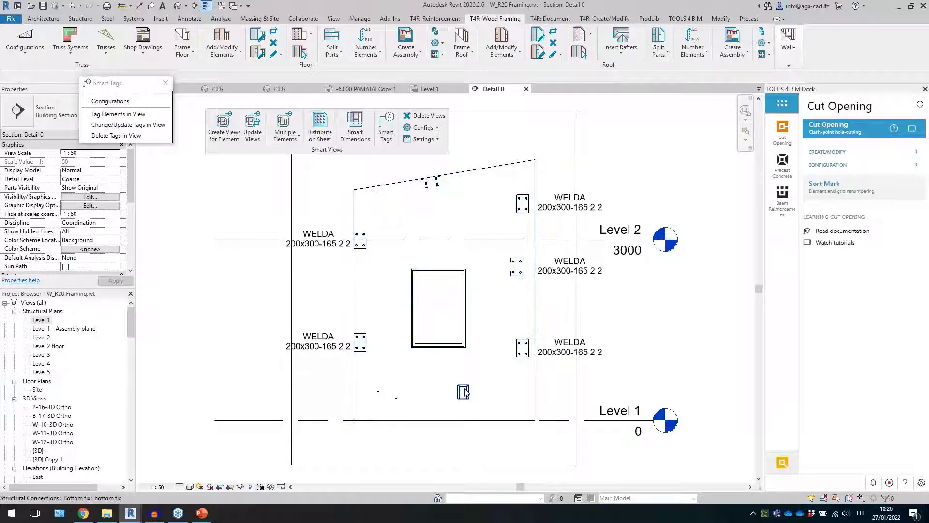
{"action": "left_click", "coordinate": [400, 395]}
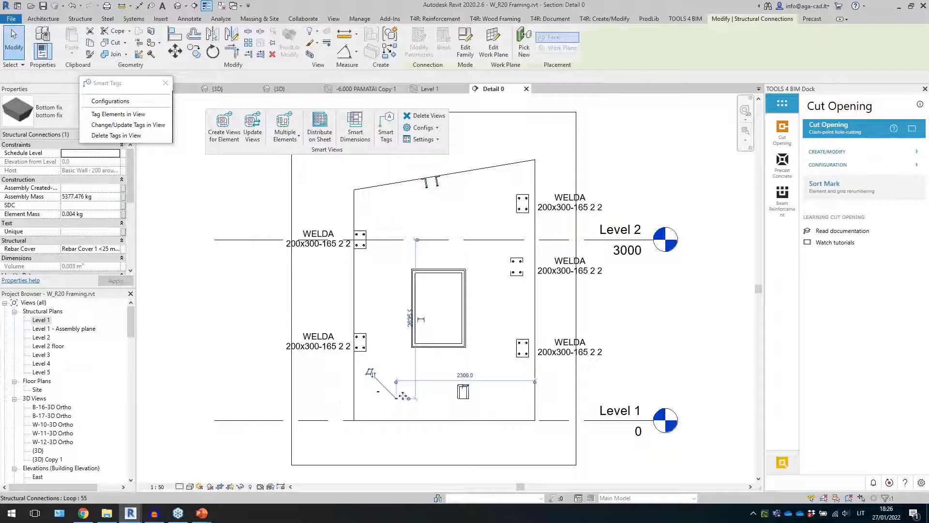
{"action": "key", "text": "Escape"}
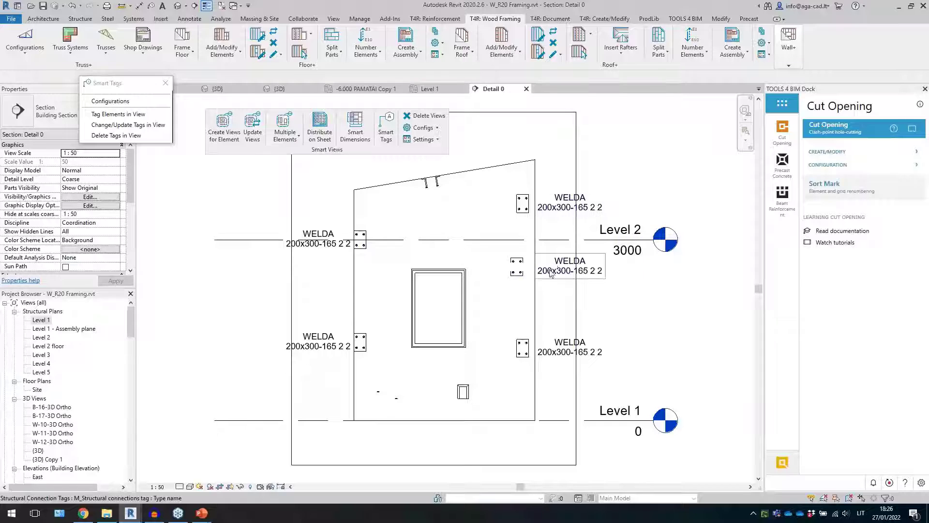
{"action": "scroll", "coordinate": [325, 296], "scroll_direction": "down", "scroll_amount": 2}
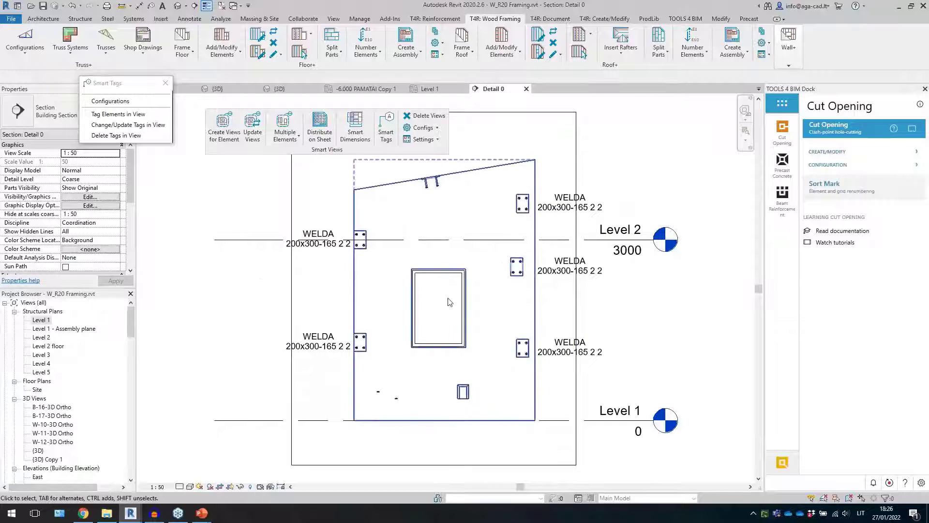
{"action": "scroll", "coordinate": [324, 296], "scroll_direction": "down", "scroll_amount": 1}
Close the Smart Tags tool and return to the default 3D view of the wall assembly
{"action": "left_click", "coordinate": [165, 83]}
{"action": "left_click", "coordinate": [177, 5]}
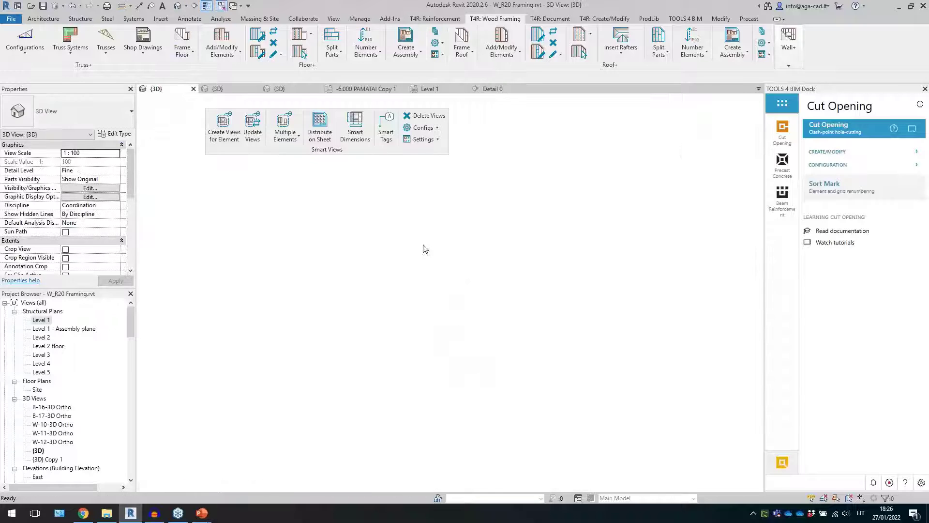
{"action": "scroll", "coordinate": [436, 264], "scroll_direction": "down", "scroll_amount": 1}
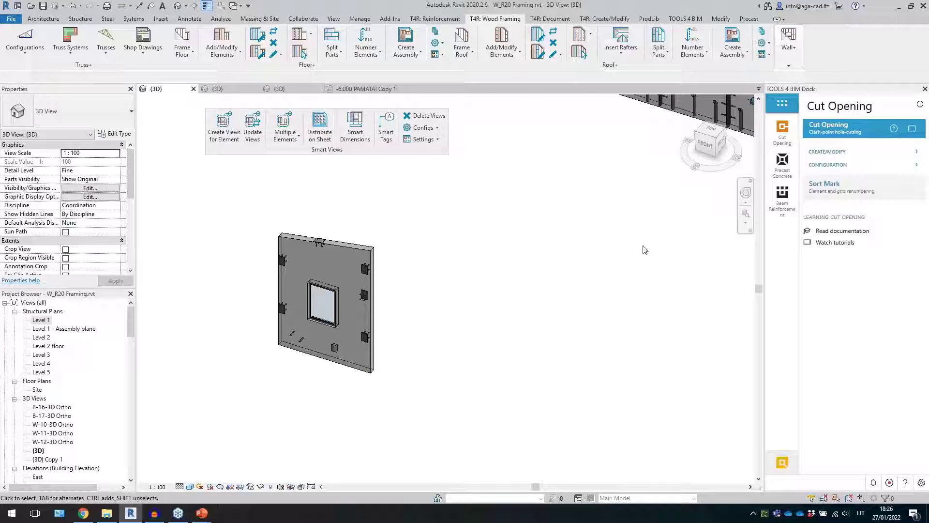
Switch to the running PowerPoint slide show at the "Live demo" slide
{"action": "mouse_move", "coordinate": [202, 515]}
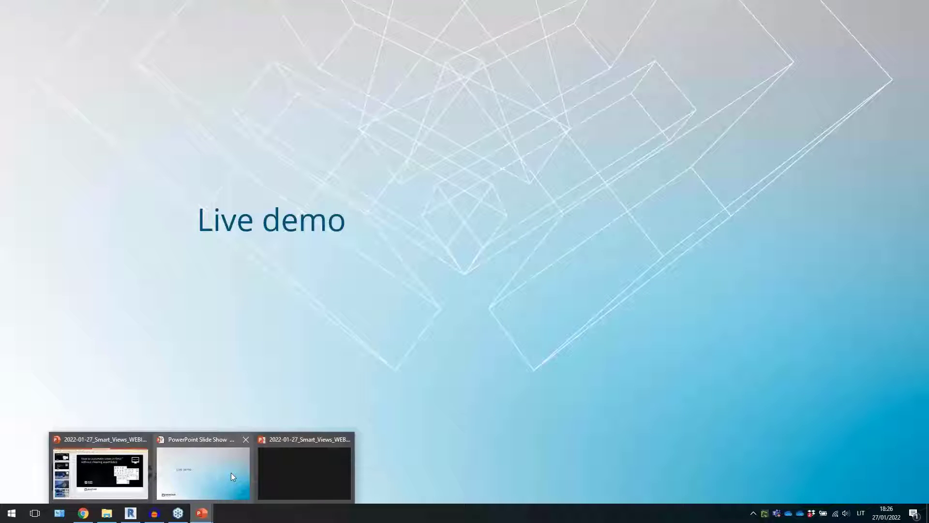
{"action": "left_click", "coordinate": [231, 472]}
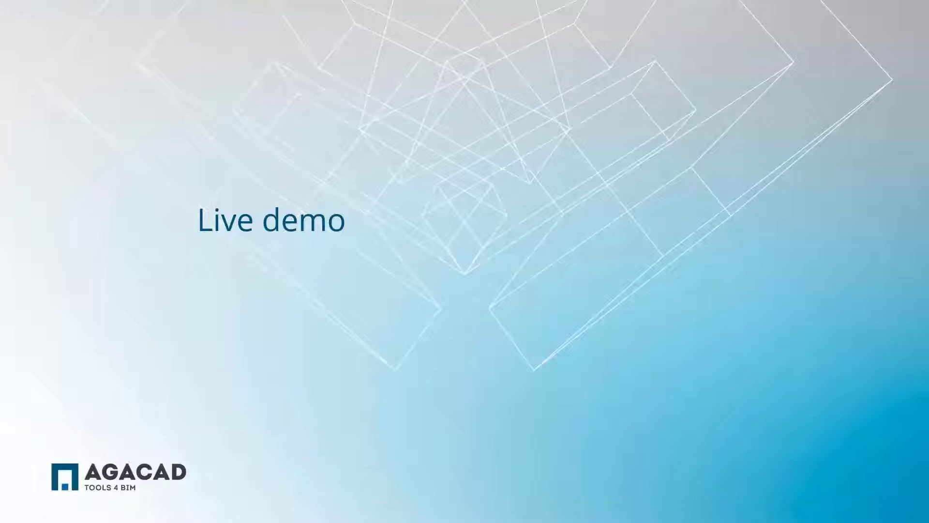